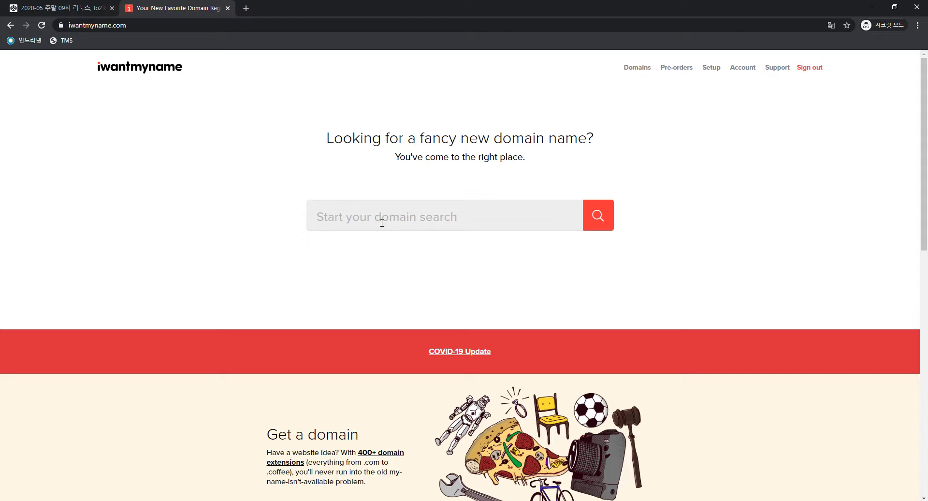
Search iwantmyname for domains matching 'st'
text(st)
key(Return)
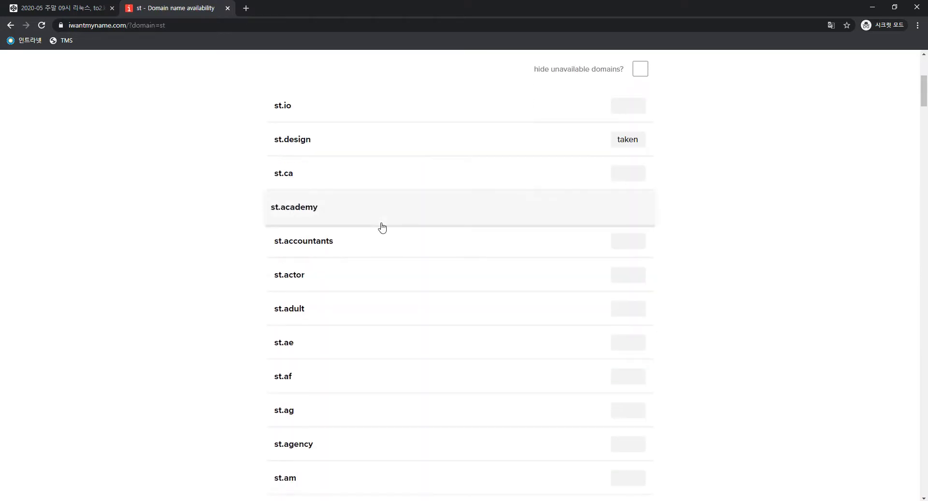
scroll(392, 217, up, 5)
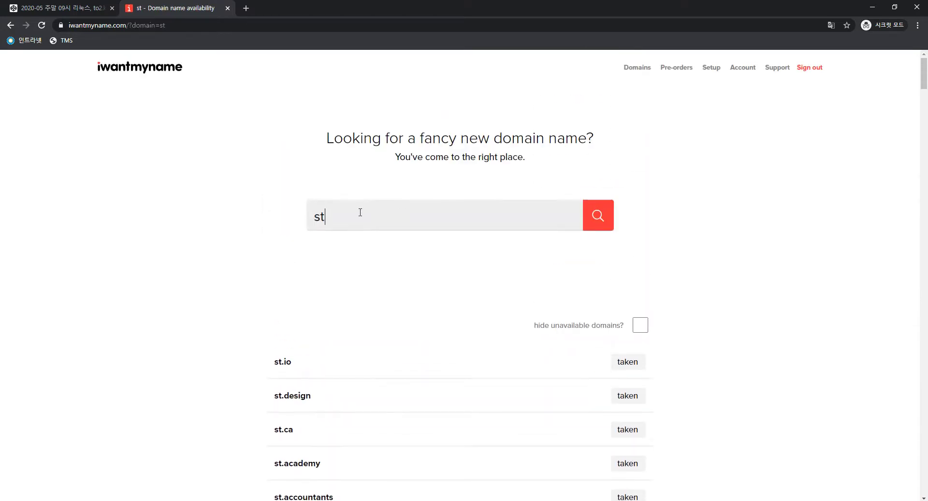
scroll(360, 212, down, 3)
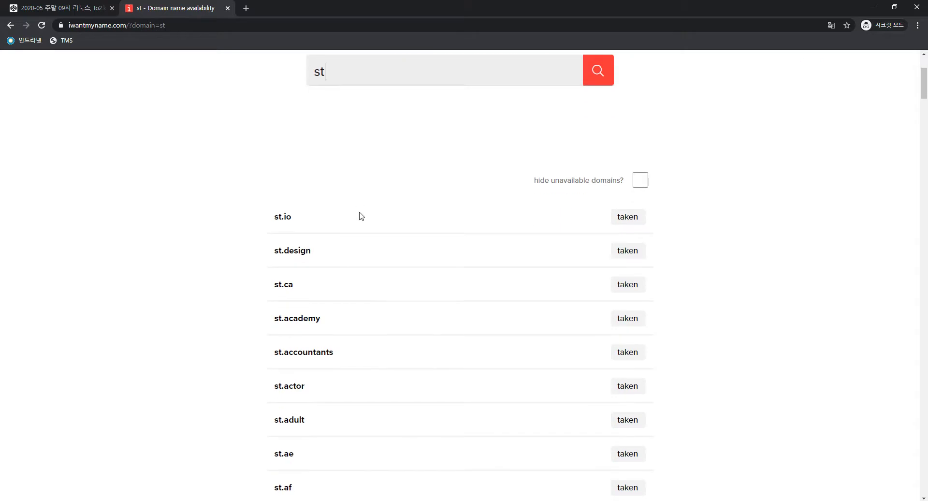
scroll(476, 210, down, 2)
scroll(601, 208, up, 3)
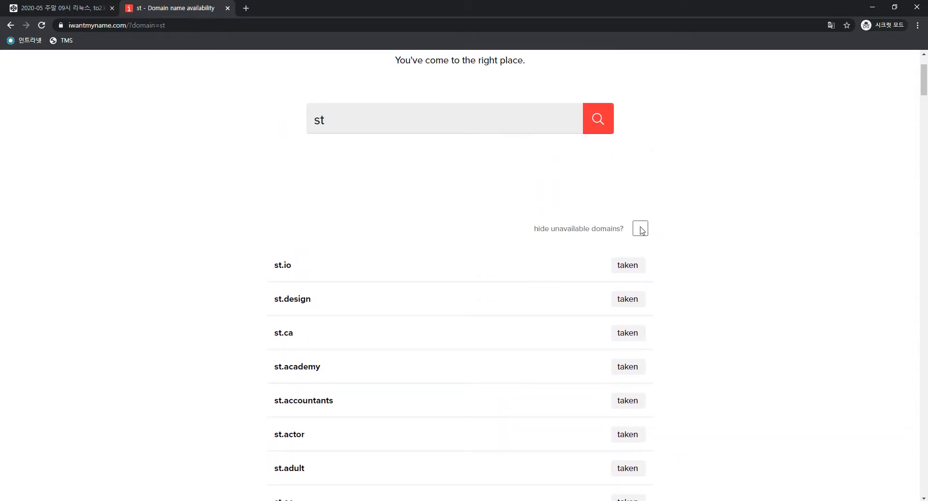
Hide unavailable domains and review st prices like st.org.au $24.90 and st.hockey $74.00
click(640, 228)
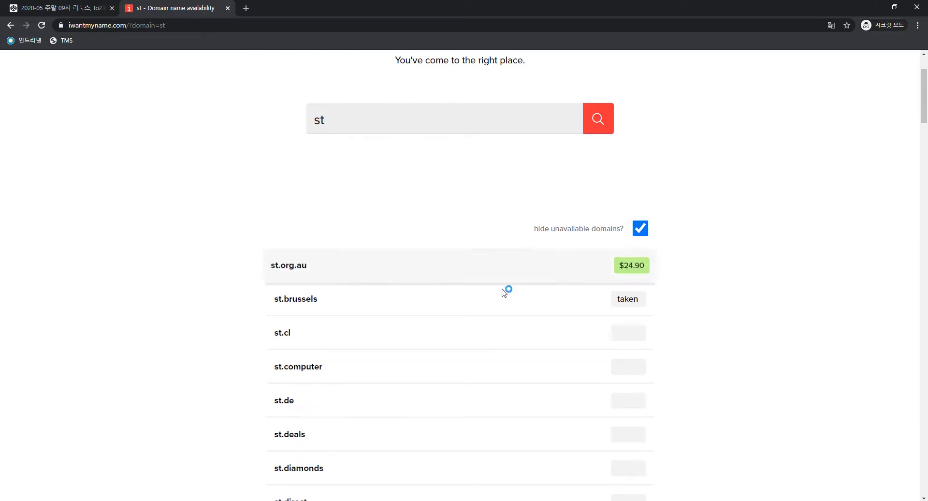
scroll(426, 307, down, 1)
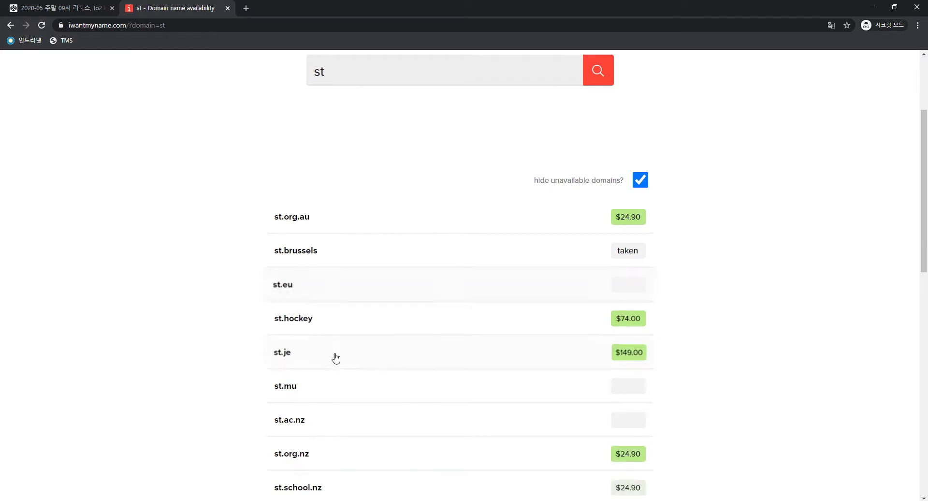
scroll(336, 359, down, 1)
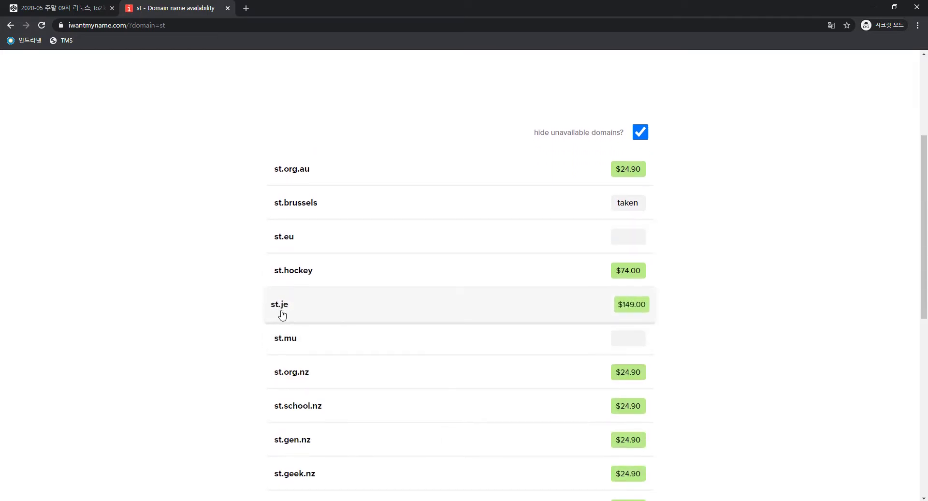
scroll(282, 316, up, 4)
scroll(299, 309, down, 8)
scroll(321, 300, down, 2)
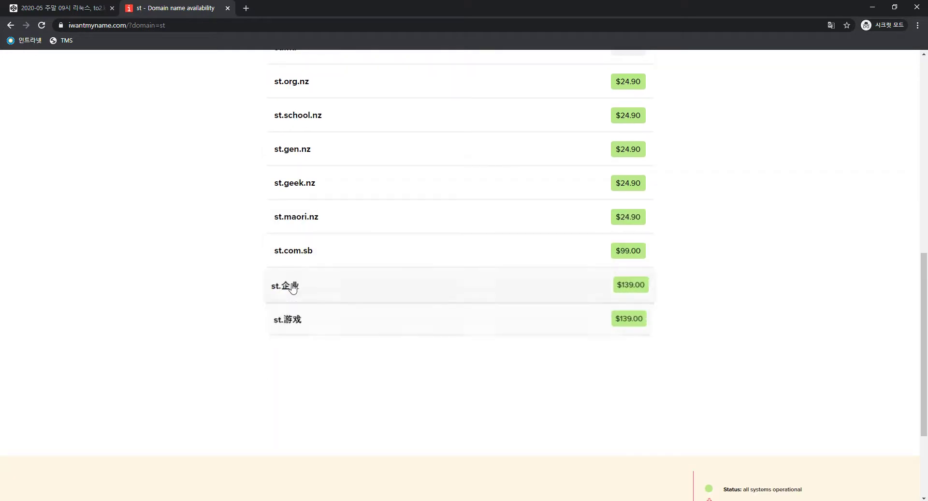
scroll(310, 206, up, 4)
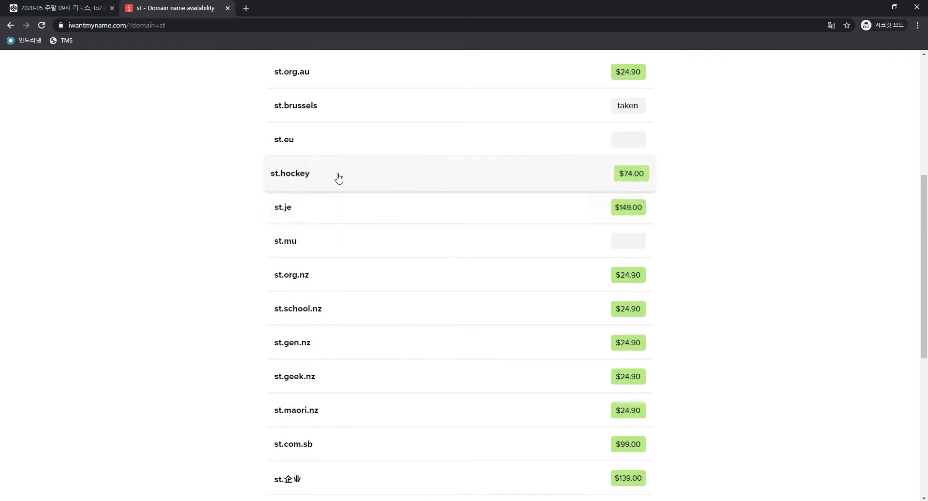
scroll(338, 179, up, 3)
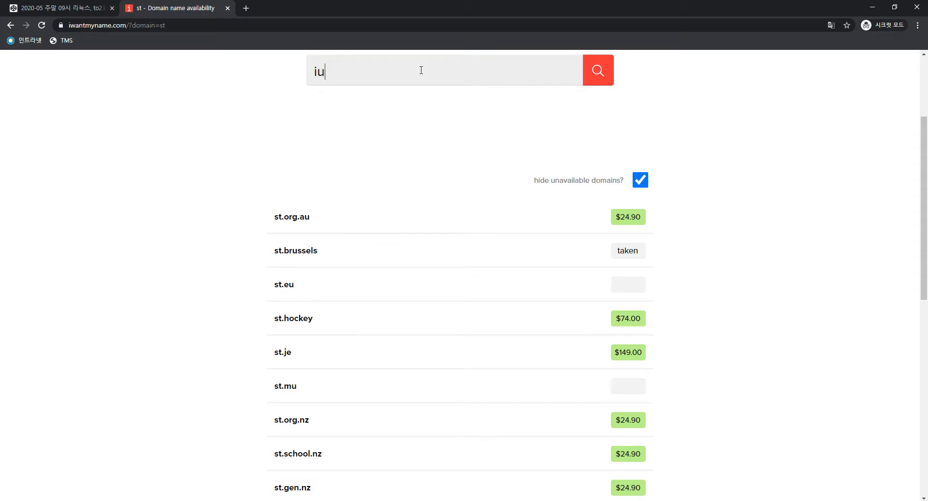
Run a domain search for 'iu'
click(652, 181)
click(588, 68)
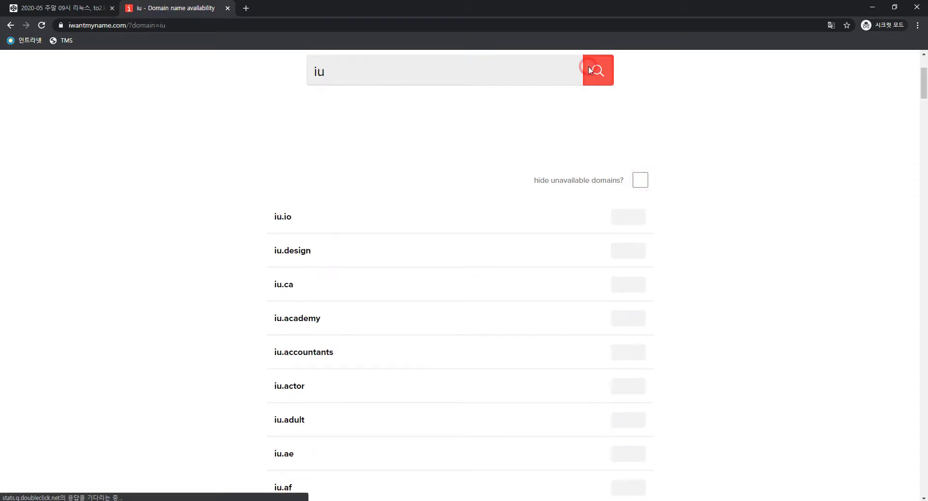
scroll(483, 77, down, 2)
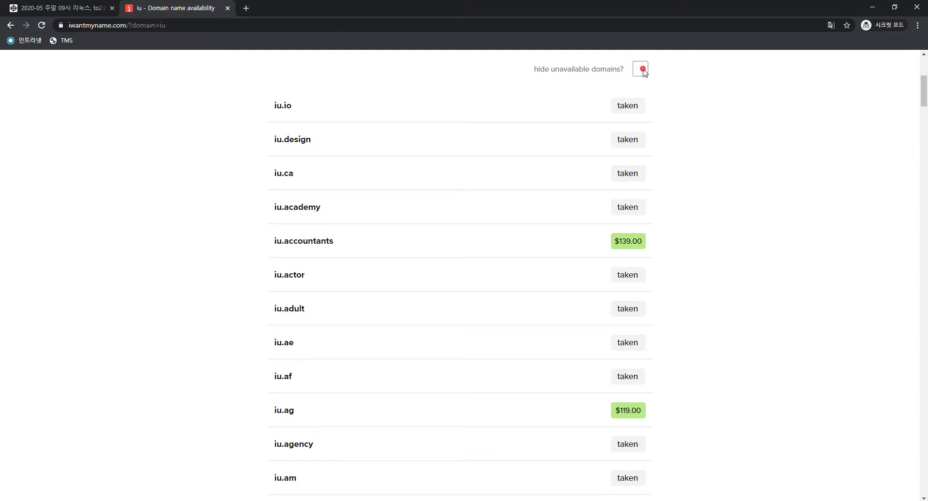
Hide taken iu domains and review prices such as iu.accountants $139.00 and iu.ag $119.00
click(642, 69)
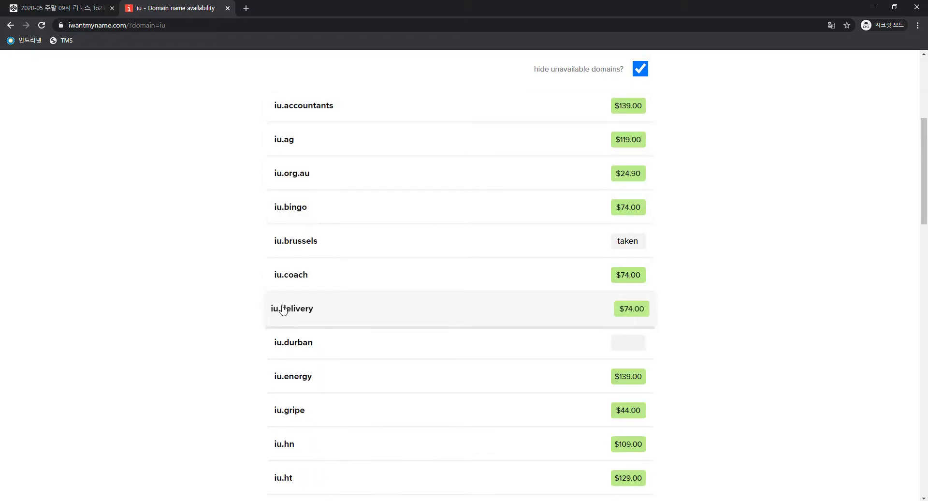
scroll(311, 372, down, 2)
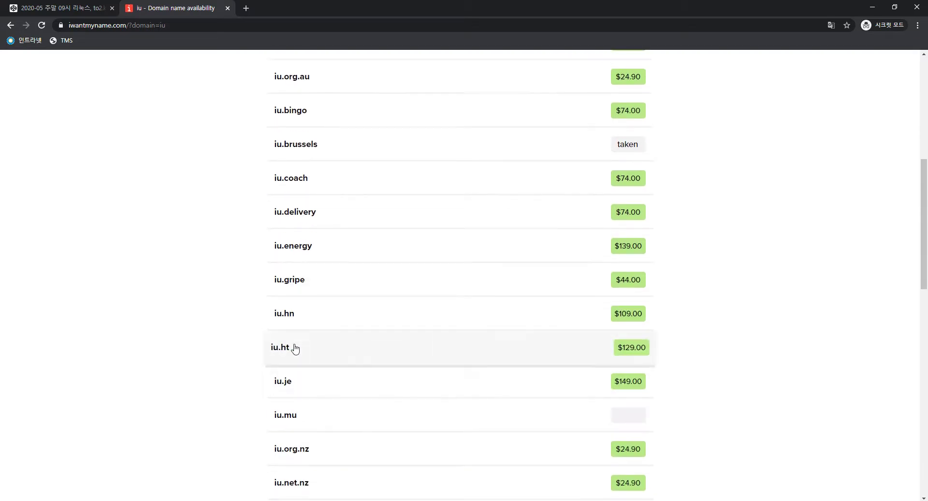
scroll(293, 348, down, 1)
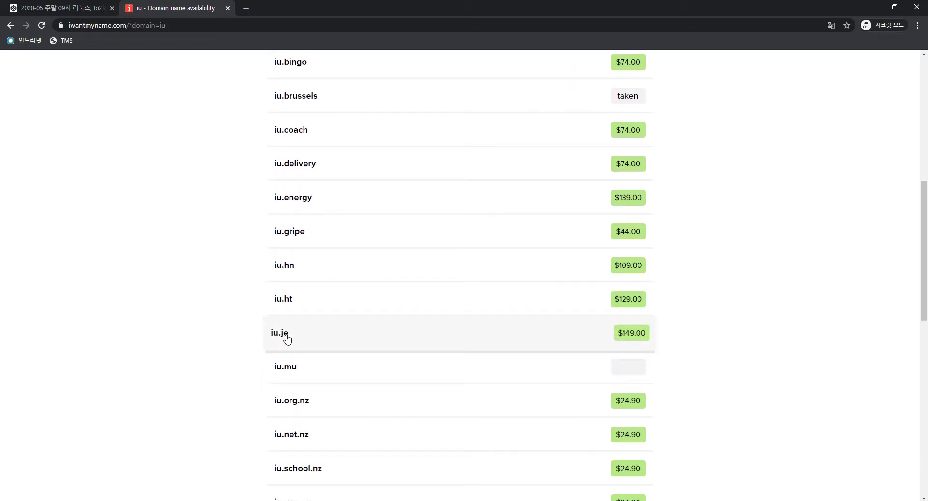
scroll(288, 338, down, 2)
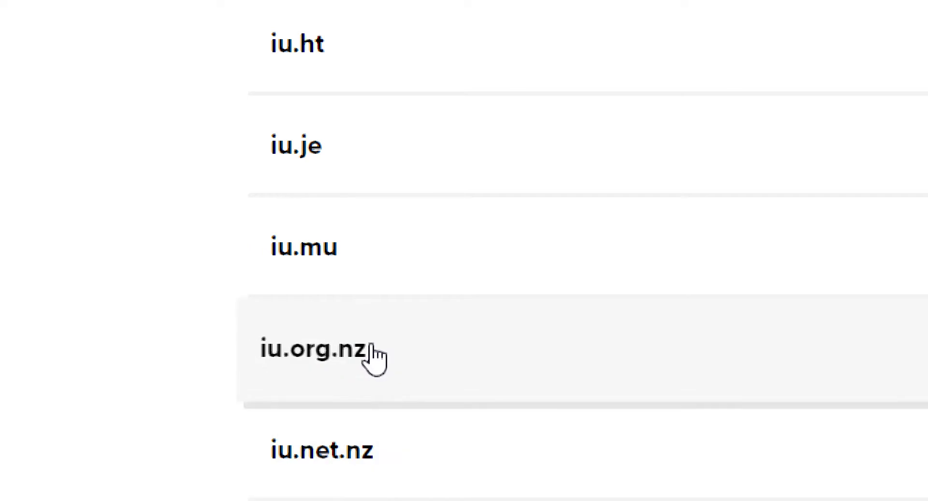
scroll(184, 311, down, 3)
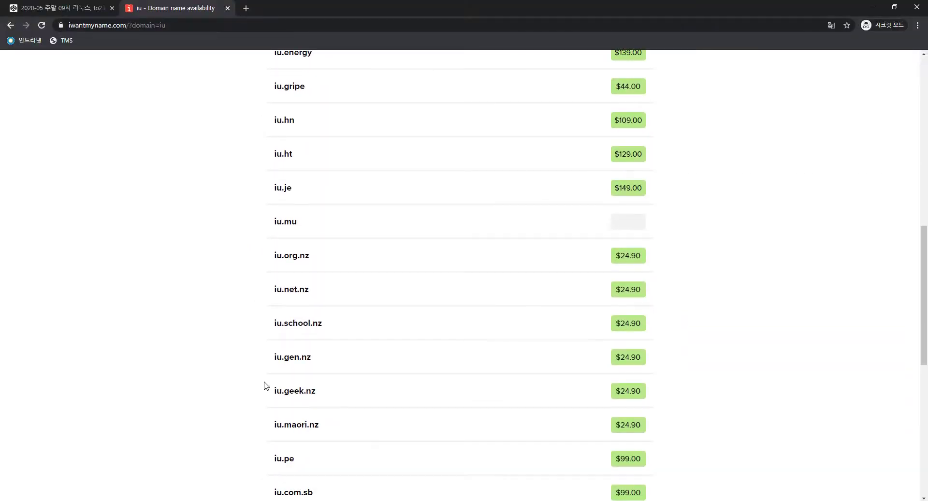
scroll(303, 377, down, 4)
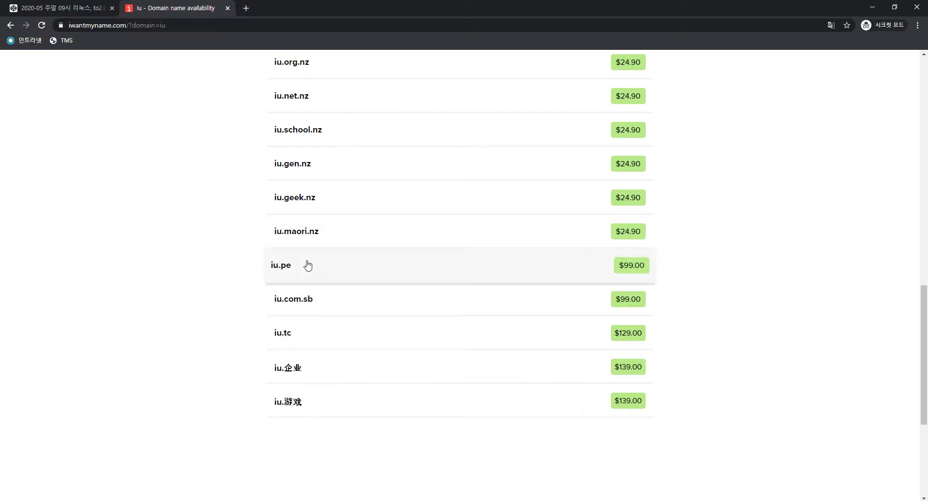
scroll(307, 332, down, 2)
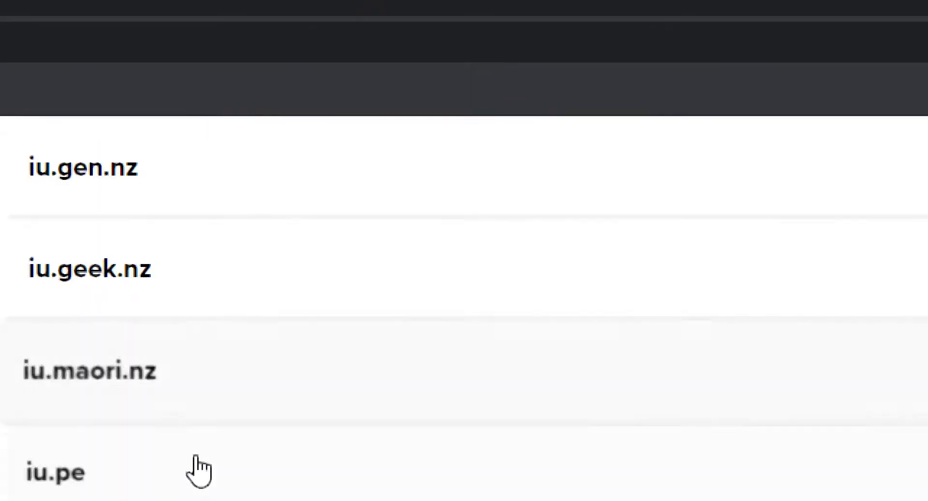
scroll(189, 468, up, 6)
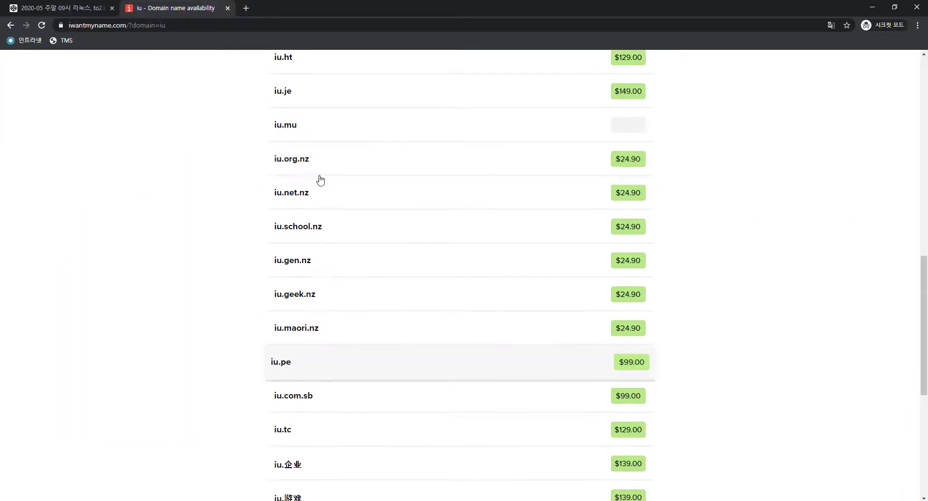
scroll(335, 213, up, 1)
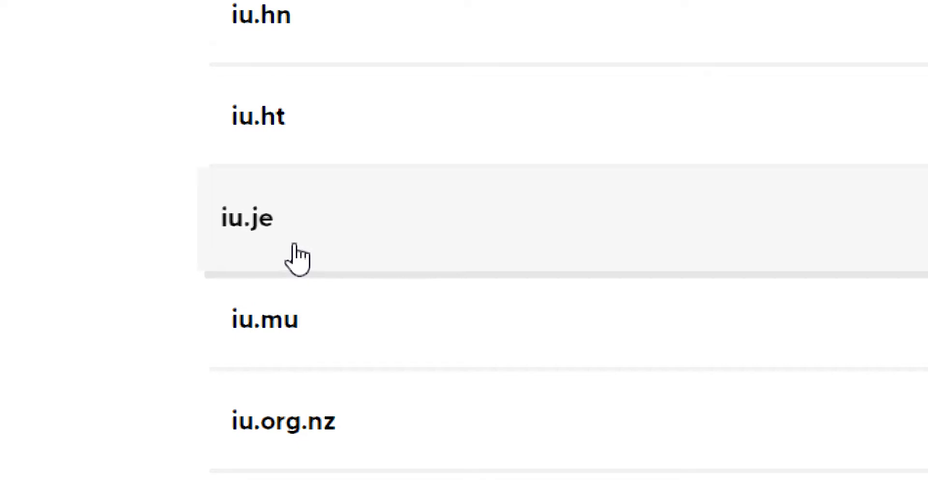
scroll(293, 245, up, 3)
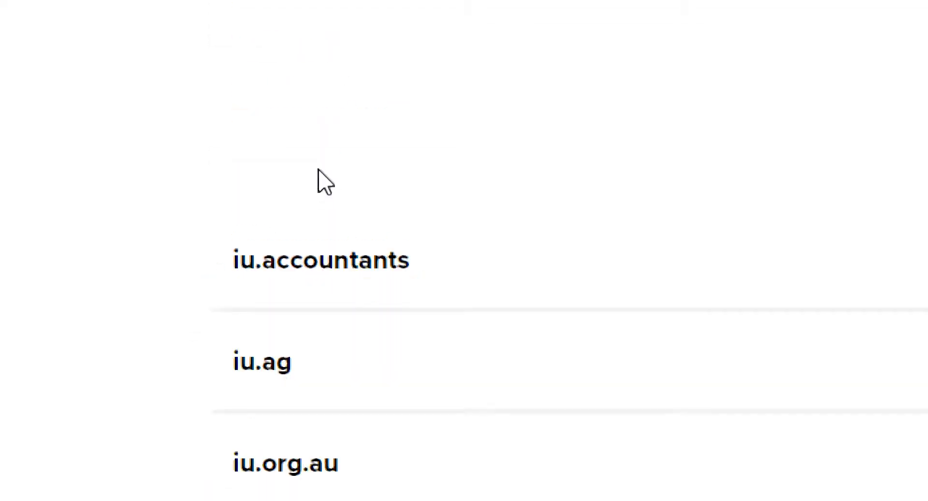
key(super)
Launch Notepad to note iu.gy as the candidate, then return to the browser results
text(note)
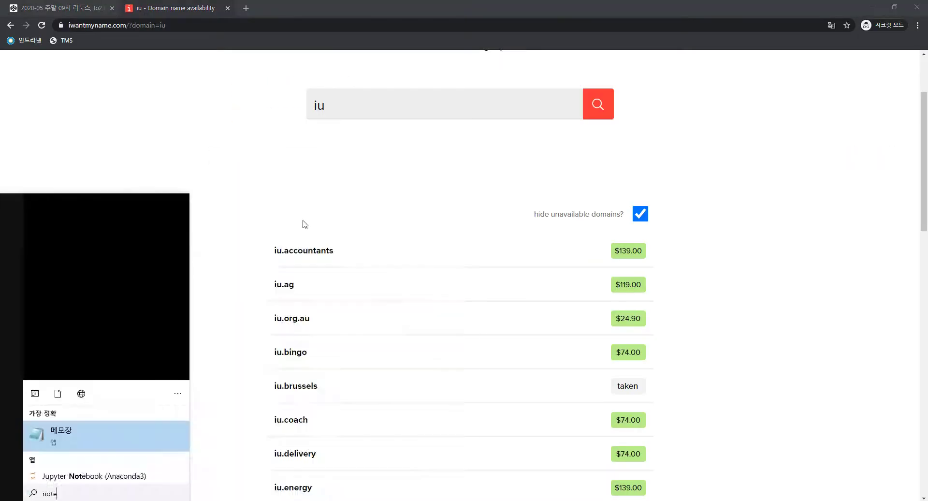
key(Return)
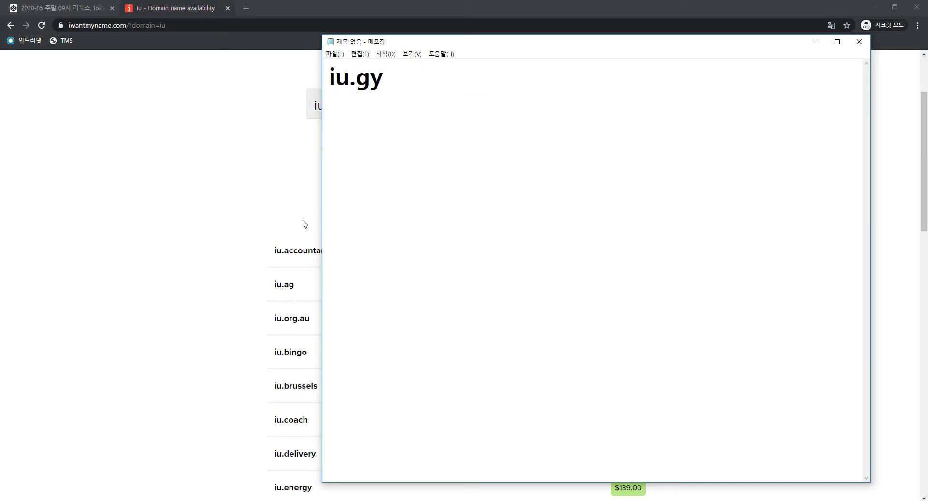
click(254, 213)
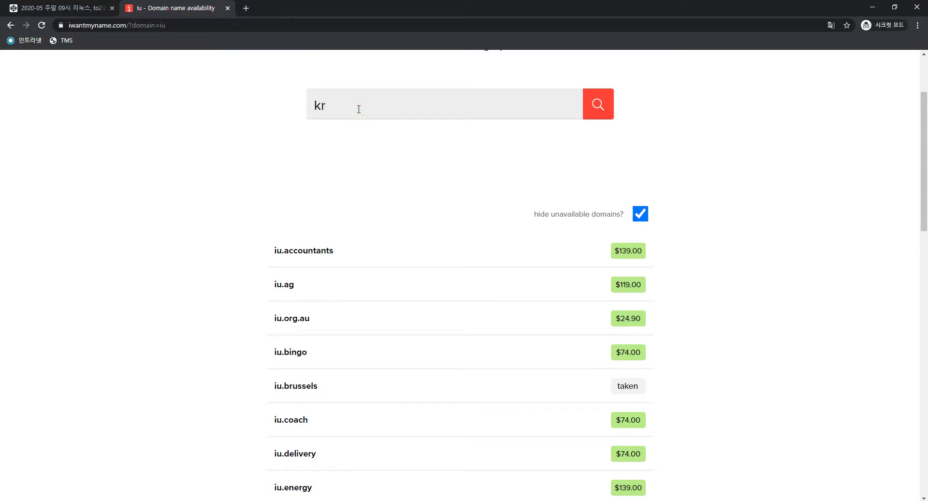
Search 'kr' and review results such as kr.org.au $24.90 and kr.hn $109.00
click(585, 107)
scroll(577, 119, down, 3)
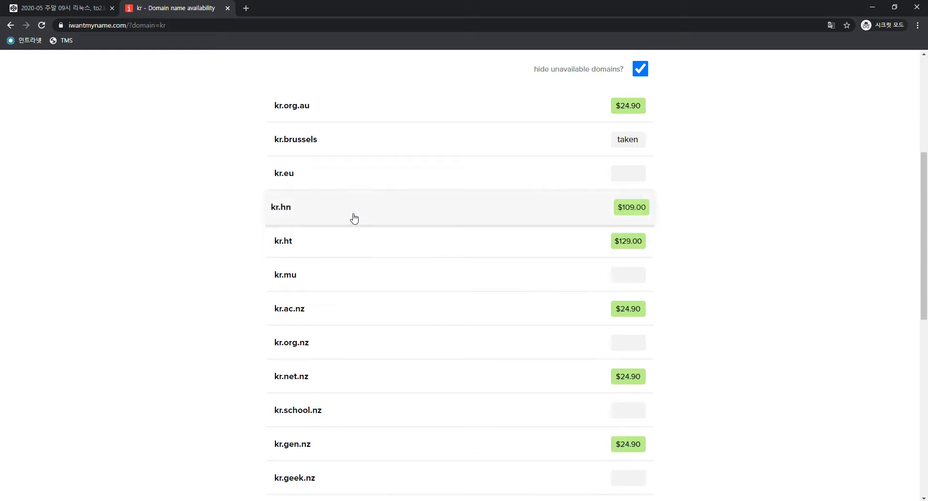
scroll(358, 290, down, 3)
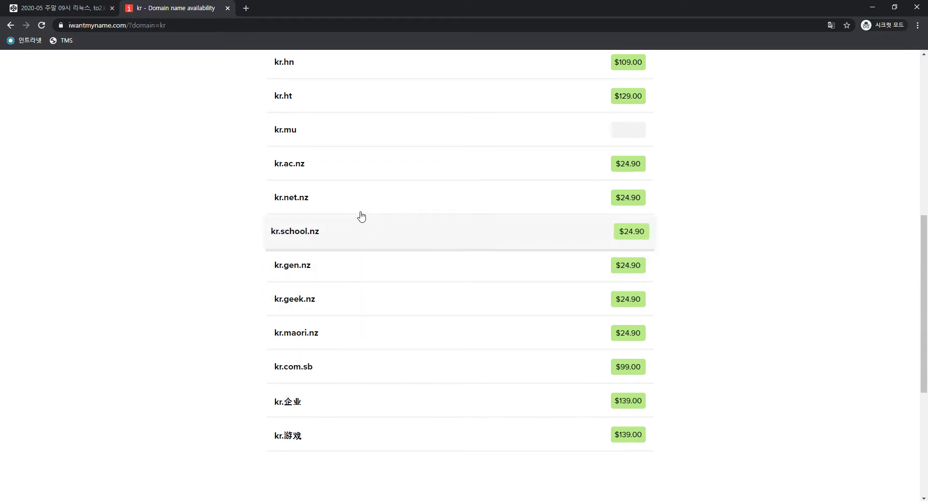
scroll(353, 157, up, 1)
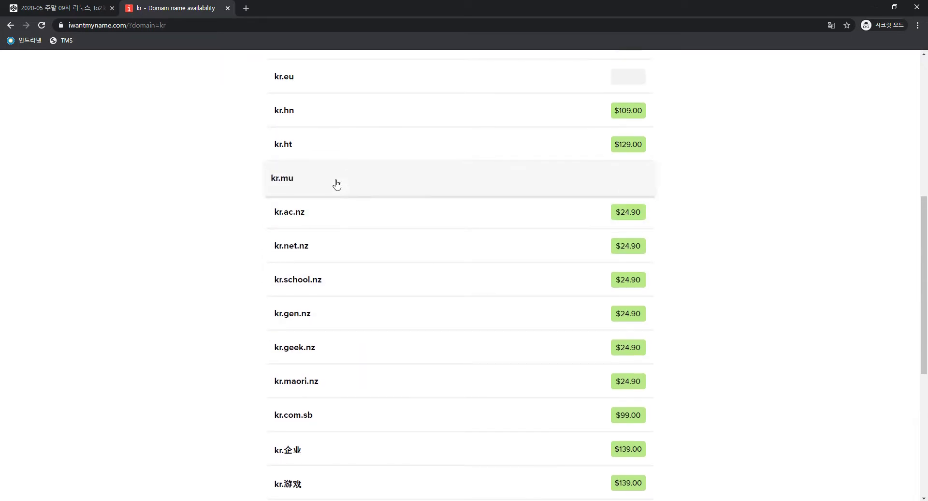
scroll(365, 123, up, 2)
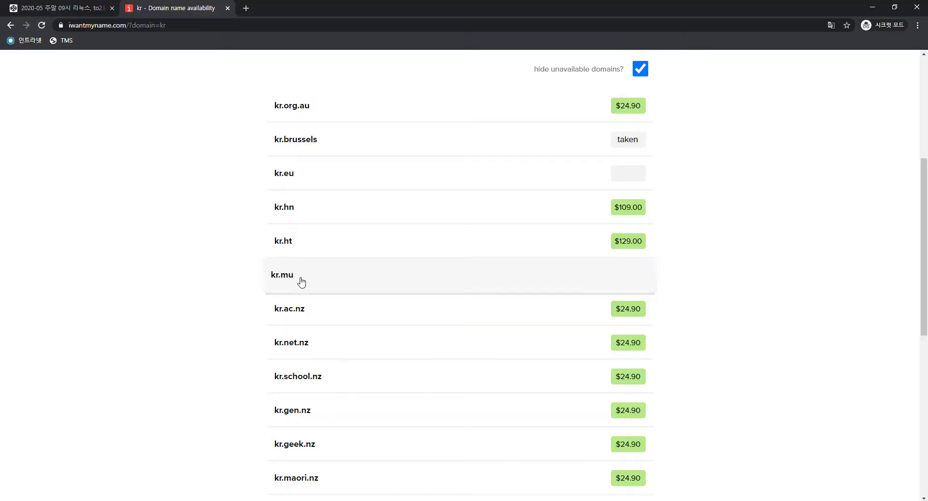
scroll(302, 282, down, 5)
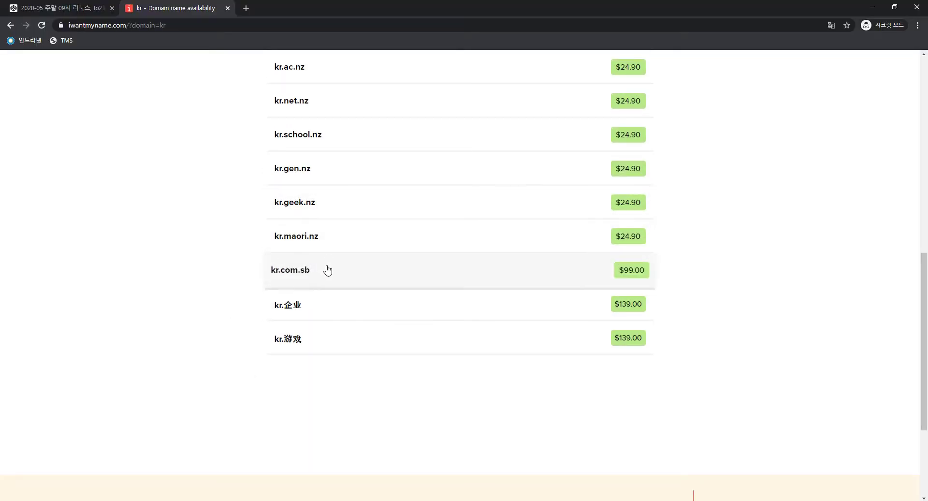
scroll(330, 227, up, 10)
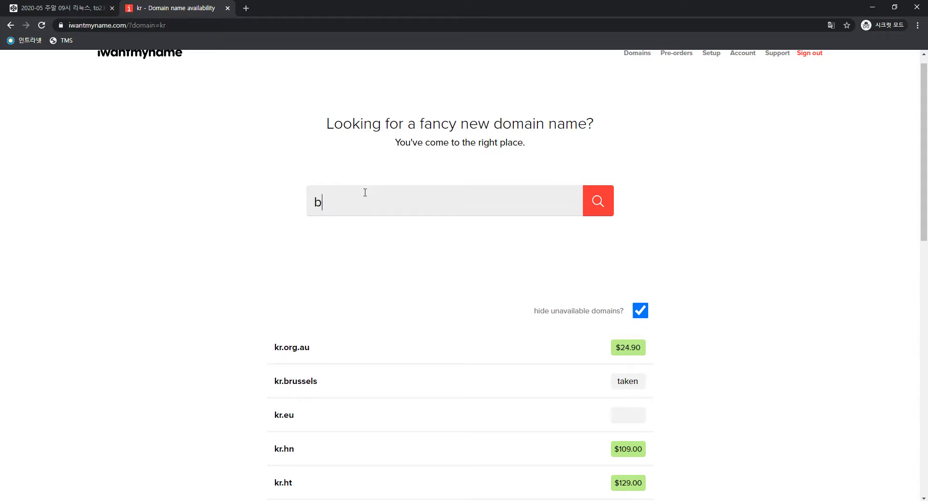
Search 'sa' and browse available domains like sa.hockey $74.00, sa.ht $129.00, sa.com.sb $99.00
text(k)
scroll(365, 196, down, 5)
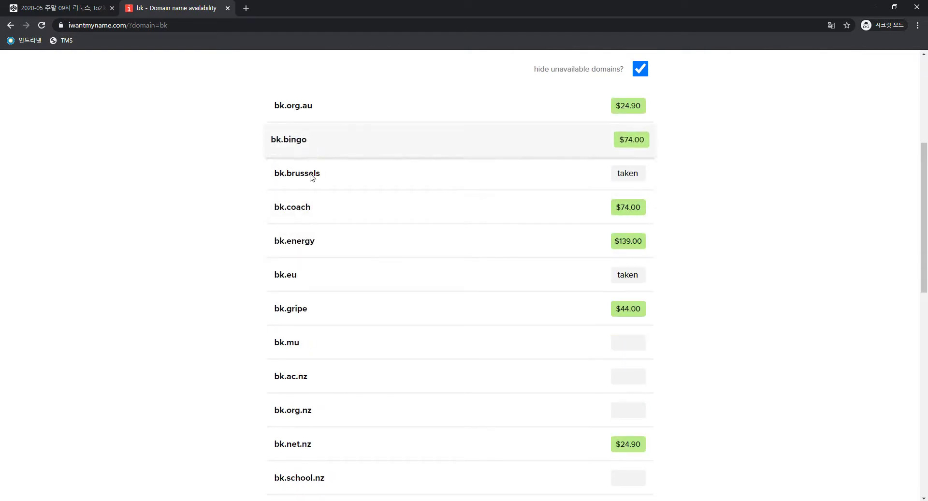
scroll(312, 305, down, 5)
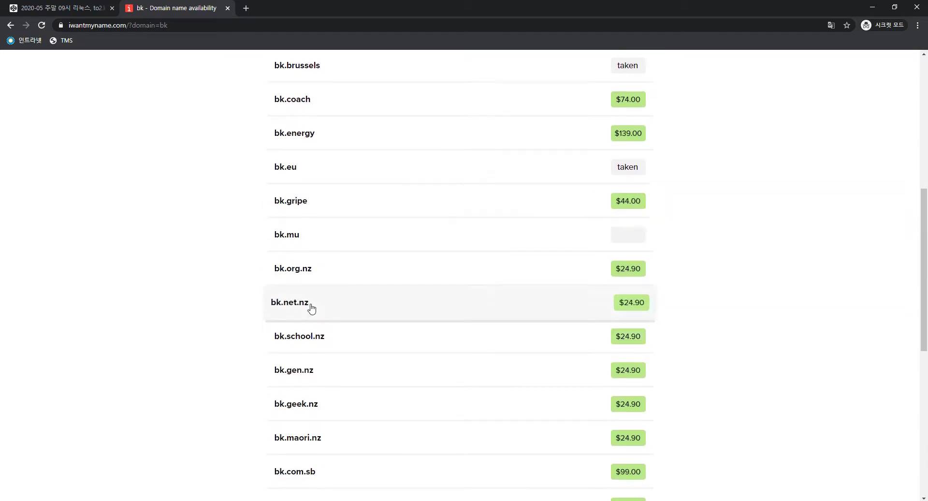
scroll(312, 305, down, 1)
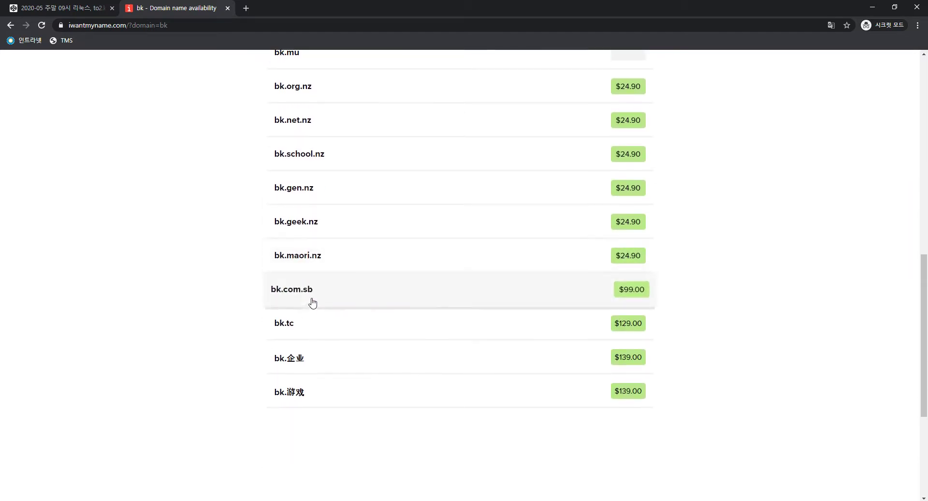
scroll(331, 261, up, 12)
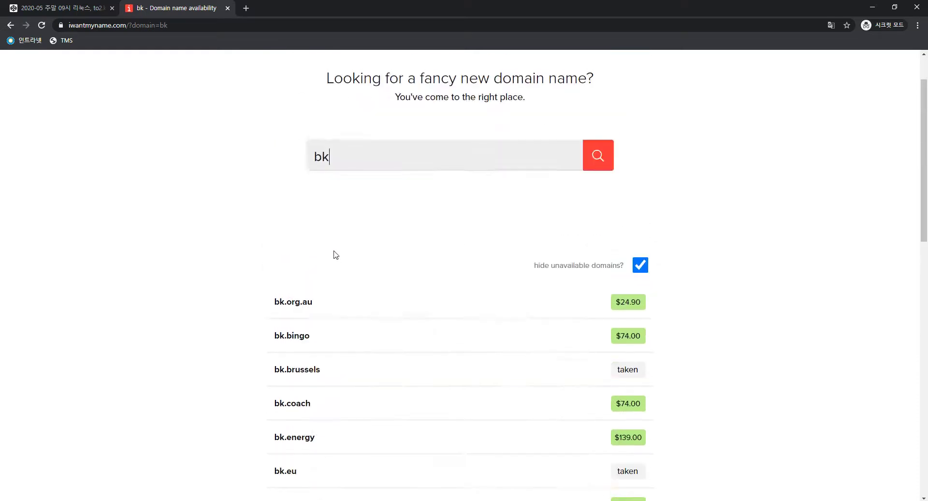
scroll(352, 211, down, 5)
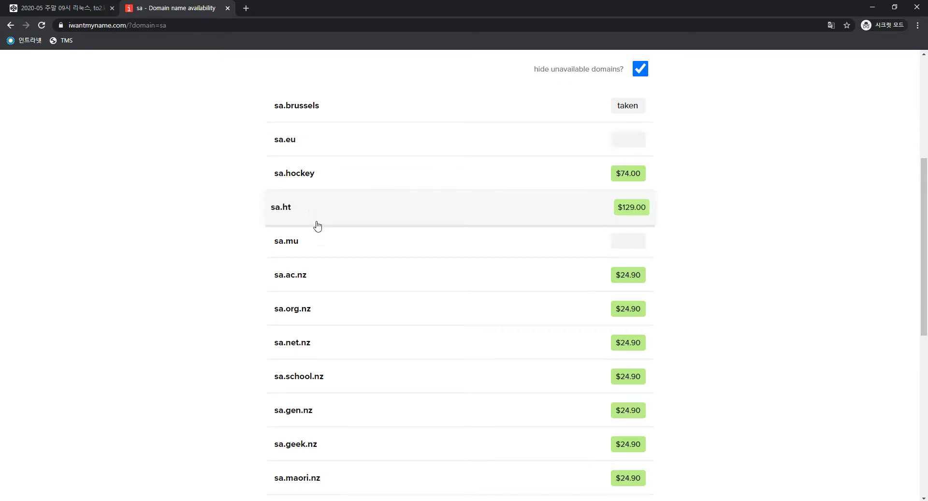
scroll(304, 314, down, 2)
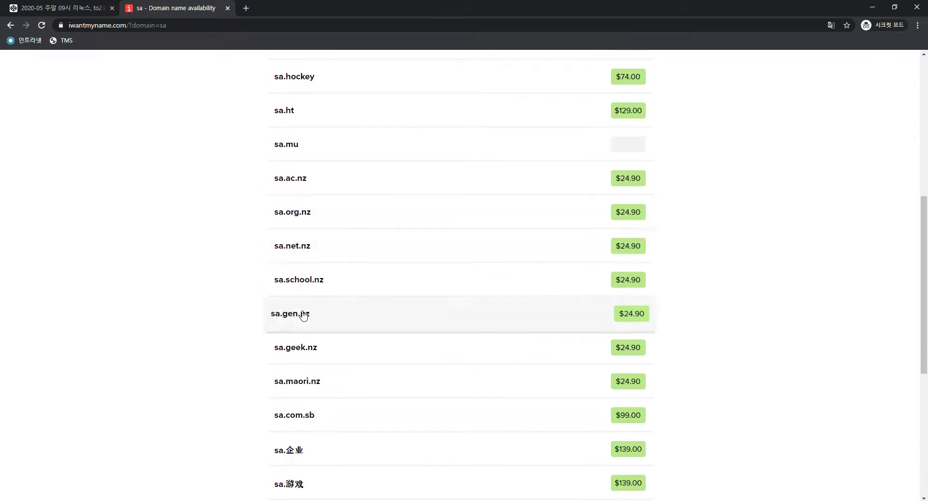
scroll(375, 214, down, 1)
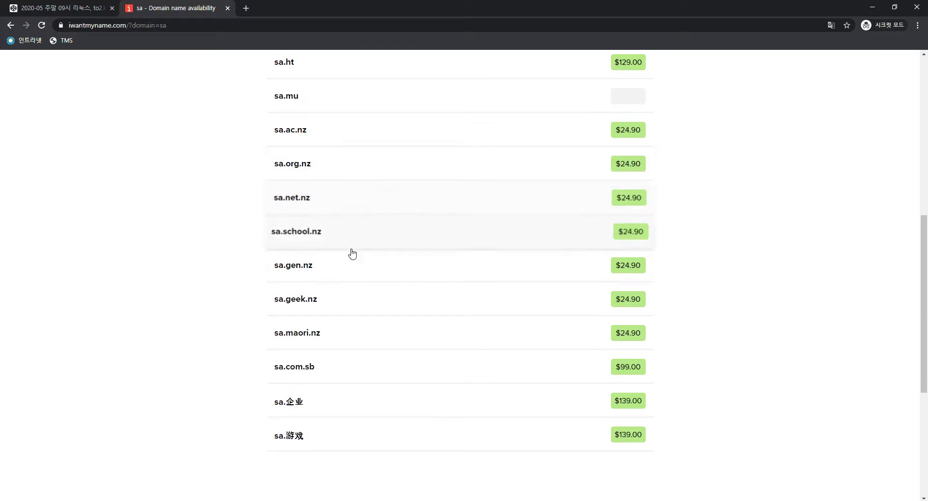
scroll(343, 309, up, 4)
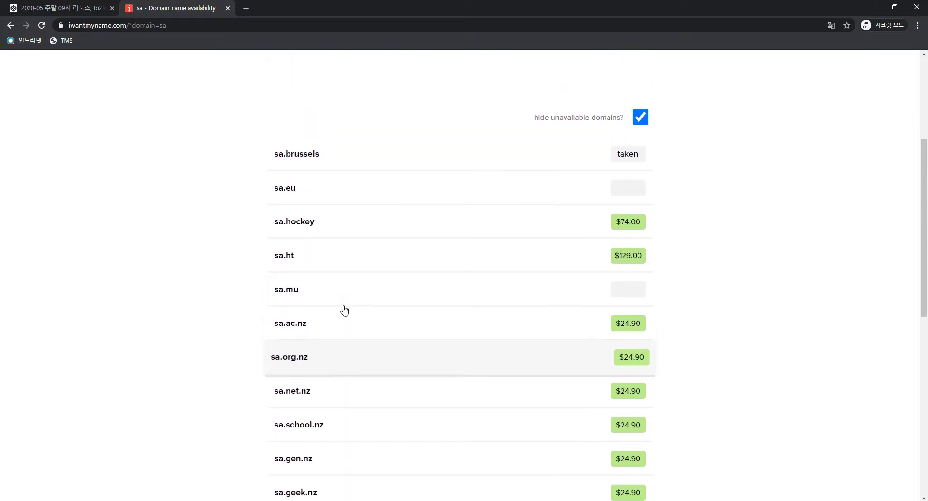
scroll(337, 226, up, 1)
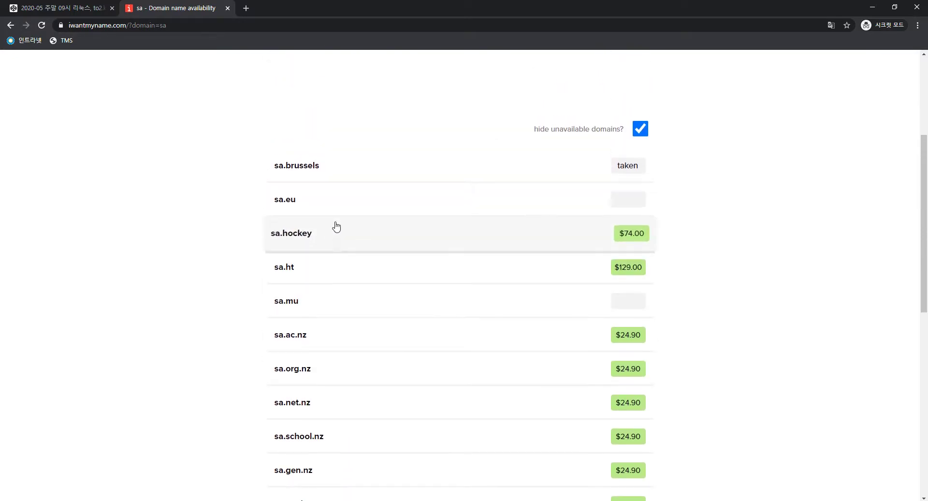
scroll(339, 227, up, 2)
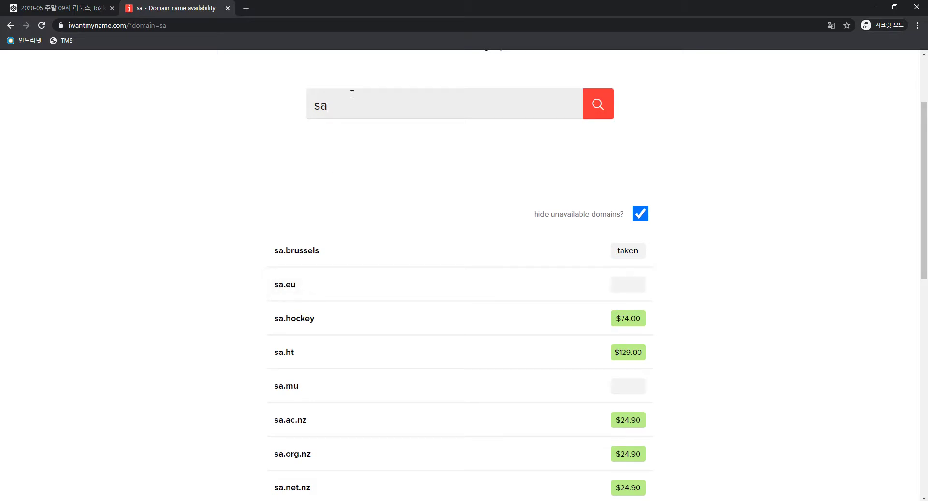
Search 'ko' and review results like ko.accountants $139.00 and ko.org.au $24.90
key(Return)
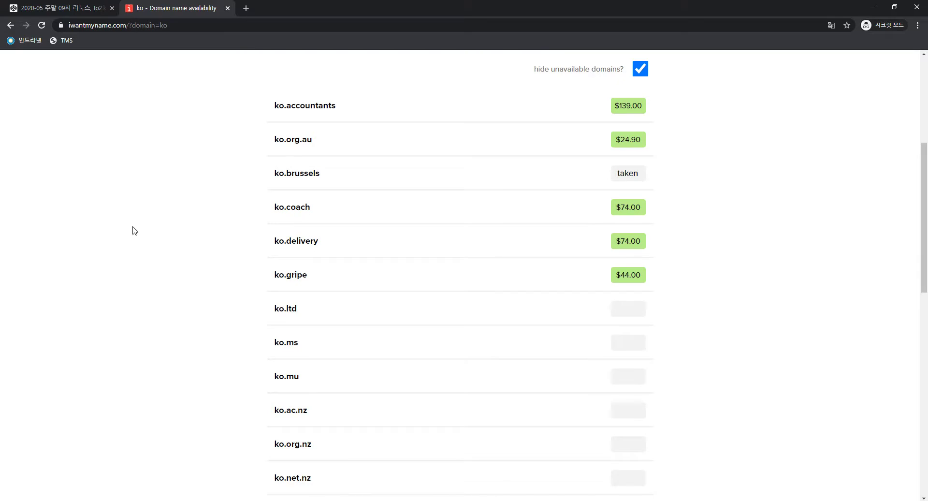
scroll(172, 231, down, 3)
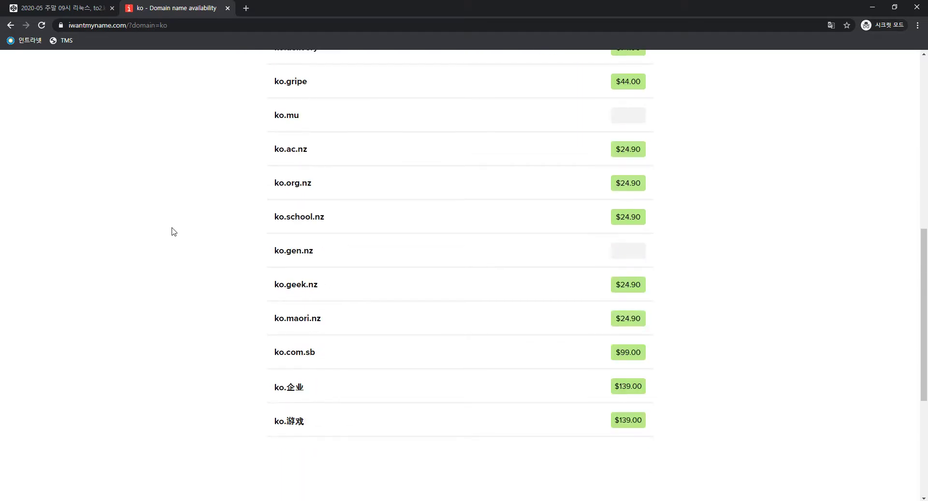
scroll(213, 234, up, 9)
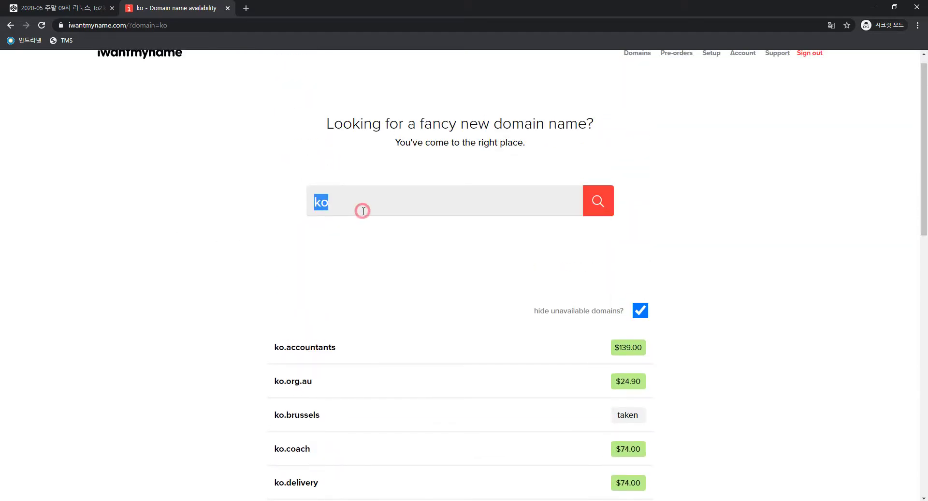
Search 'io' and browse results such as io.org.au $24.90 and io.com.sb $99.00
text(io)
scroll(363, 213, down, 5)
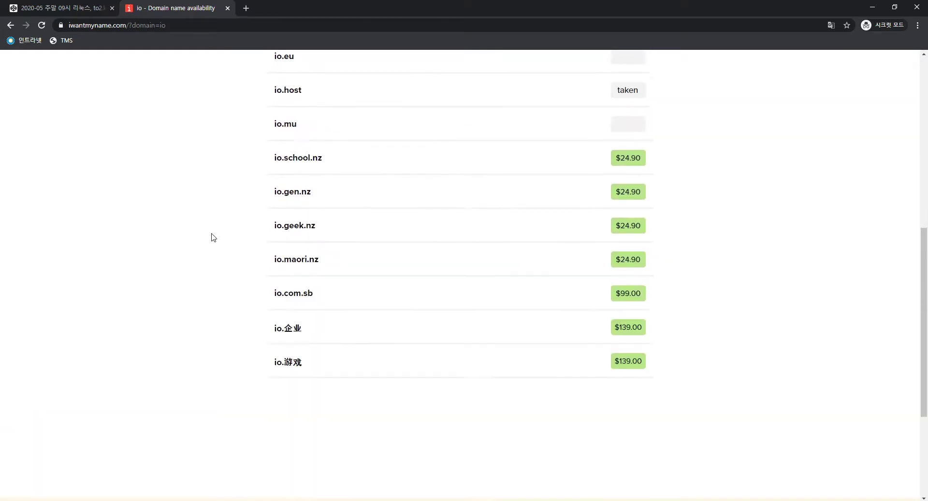
scroll(213, 238, up, 5)
scroll(214, 237, down, 4)
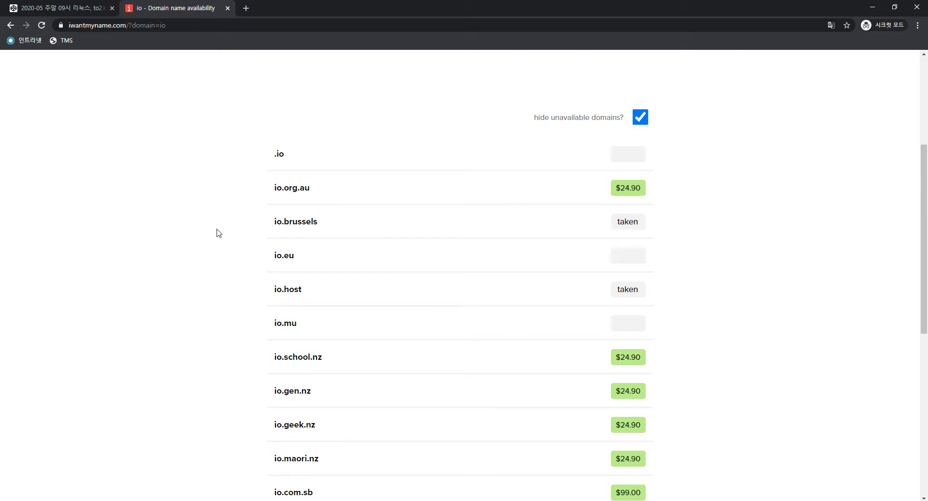
scroll(218, 233, down, 2)
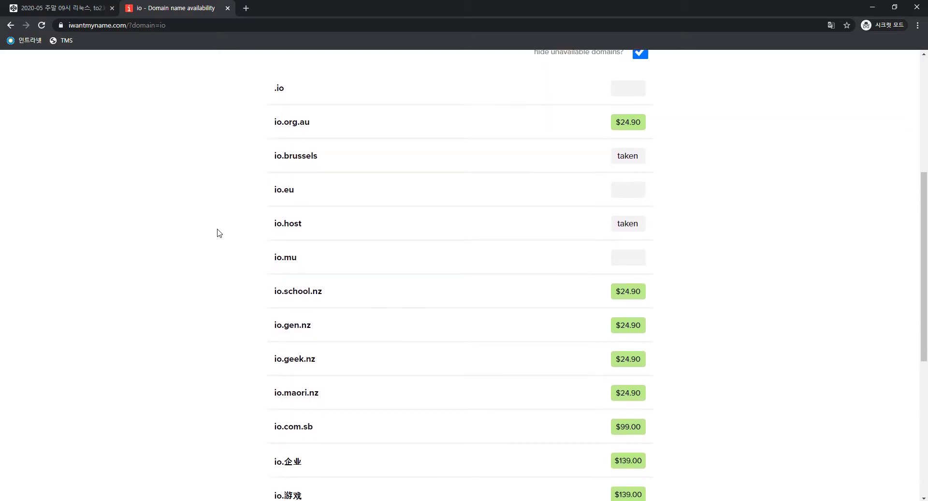
scroll(218, 233, up, 6)
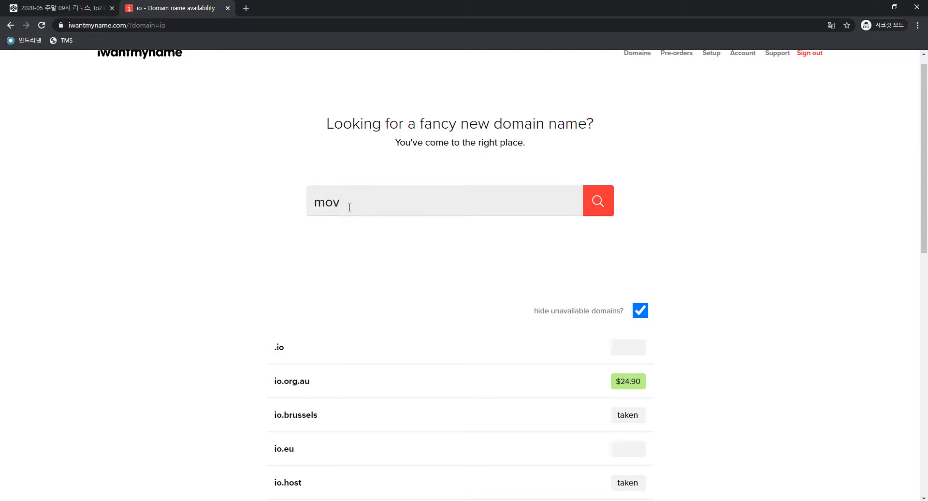
Search 'move' and scroll through its long list of domain options
text(e)
key(Return)
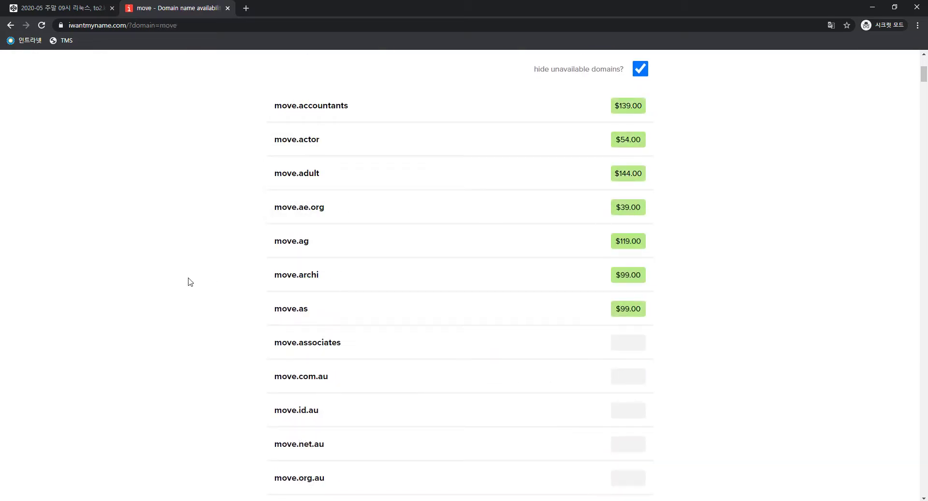
scroll(191, 281, down, 3)
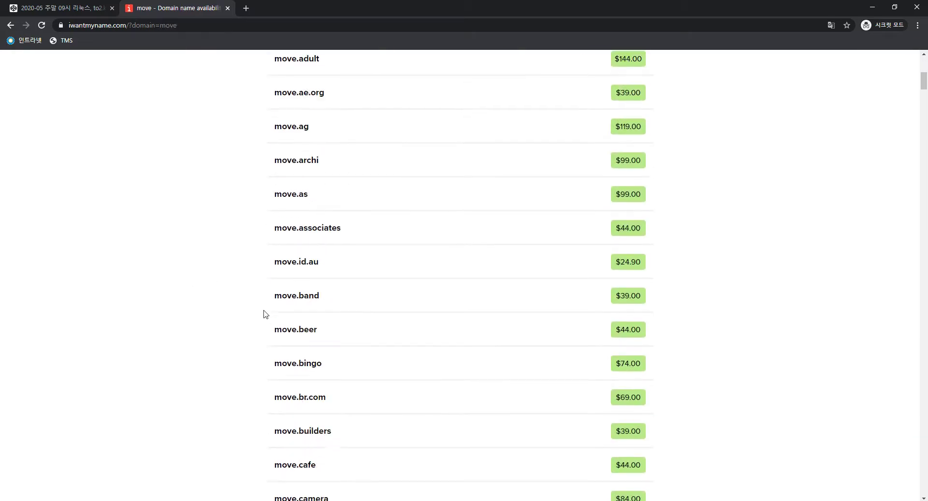
scroll(254, 316, down, 5)
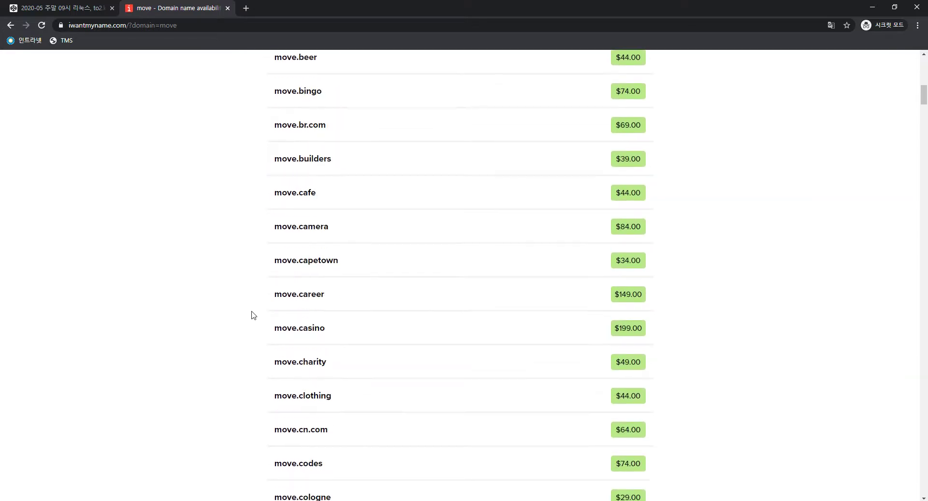
scroll(254, 315, down, 4)
scroll(254, 315, down, 12)
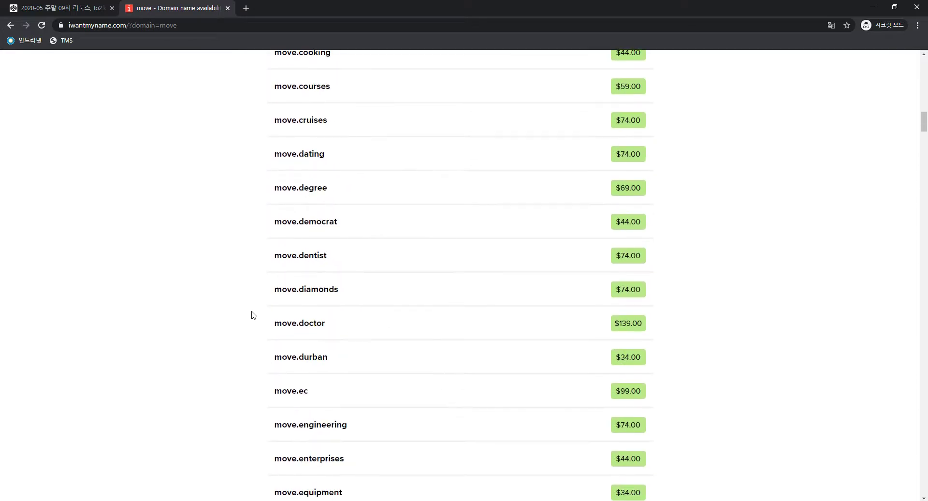
scroll(254, 315, down, 3)
scroll(253, 315, down, 20)
scroll(254, 315, up, 14)
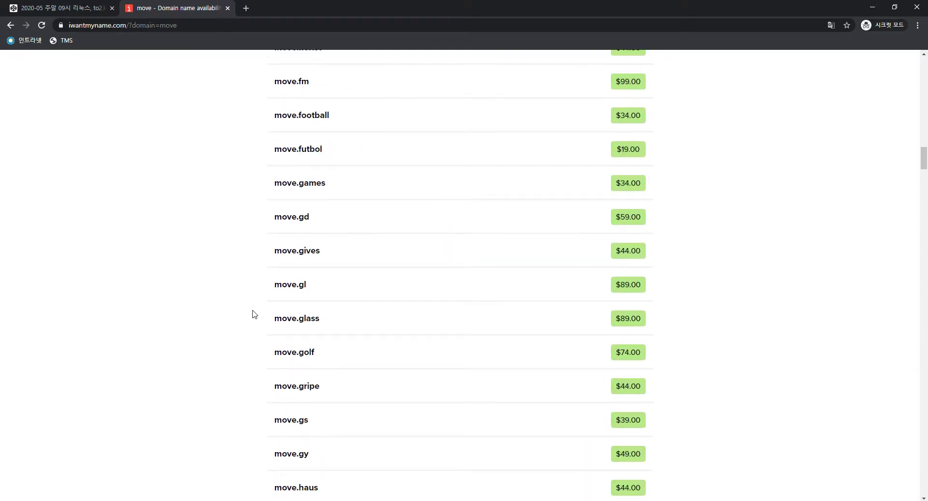
scroll(252, 314, up, 6)
scroll(253, 314, down, 11)
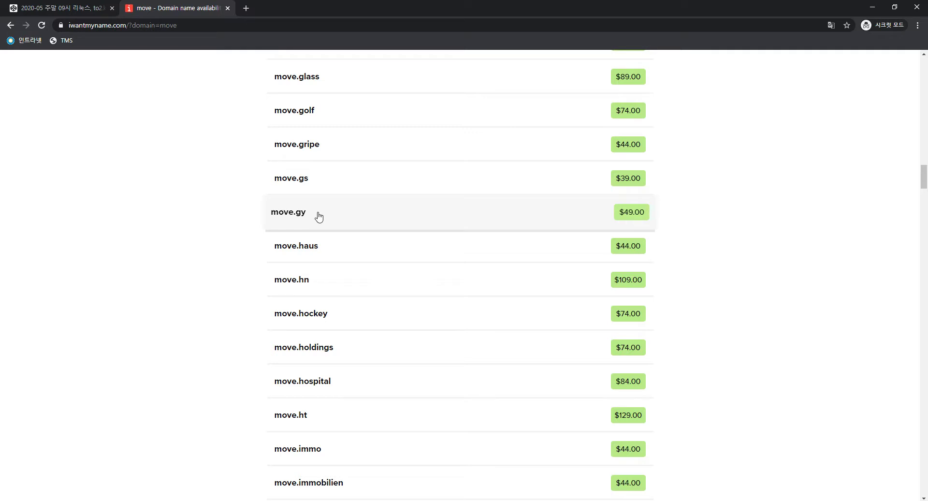
scroll(320, 216, down, 2)
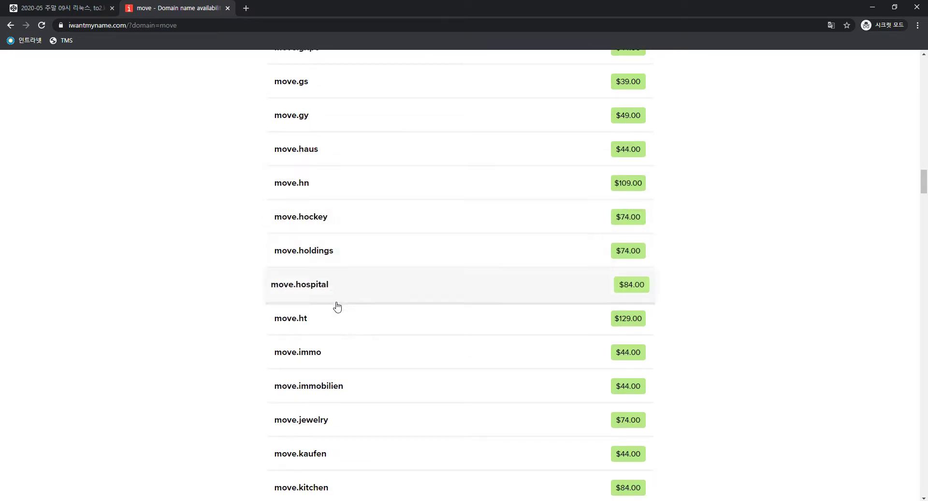
scroll(337, 305, up, 4)
scroll(362, 223, up, 20)
scroll(379, 213, up, 20)
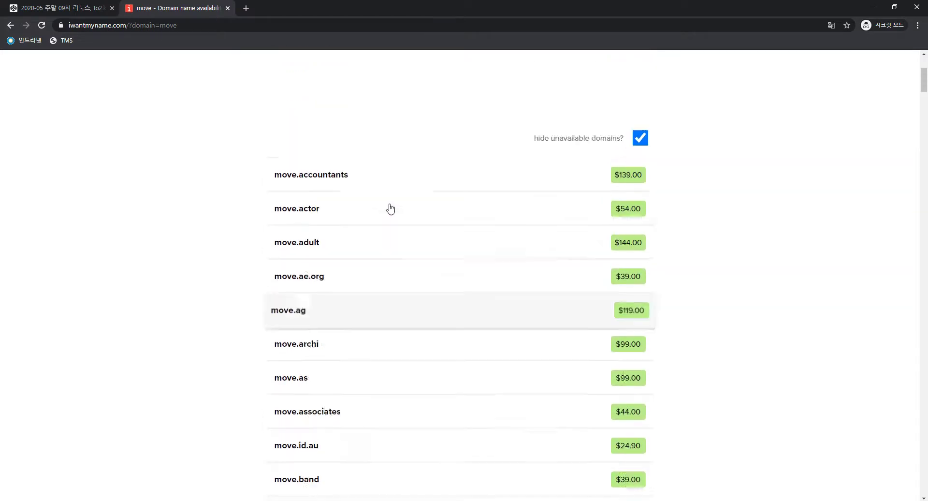
Replace the search with 'ws', showing ws.id.au and ws.org.au at $24.90
click(391, 219)
key(ctrl+a)
text(2s)
key(BackSpace)
key(BackSpace)
text(ws)
key(Return)
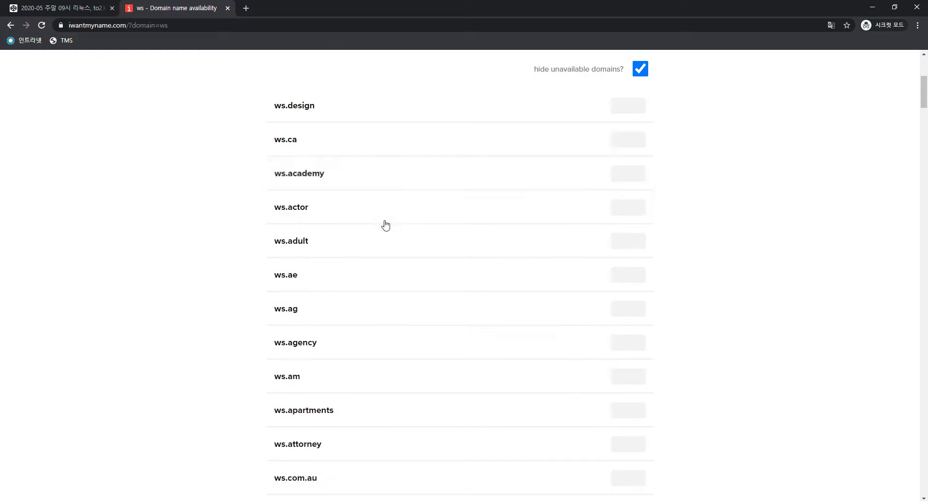
scroll(384, 222, up, 5)
Search 'move.gy', add it to the cart at $49.00, and view the cart
double_click(357, 224)
text(move.g)
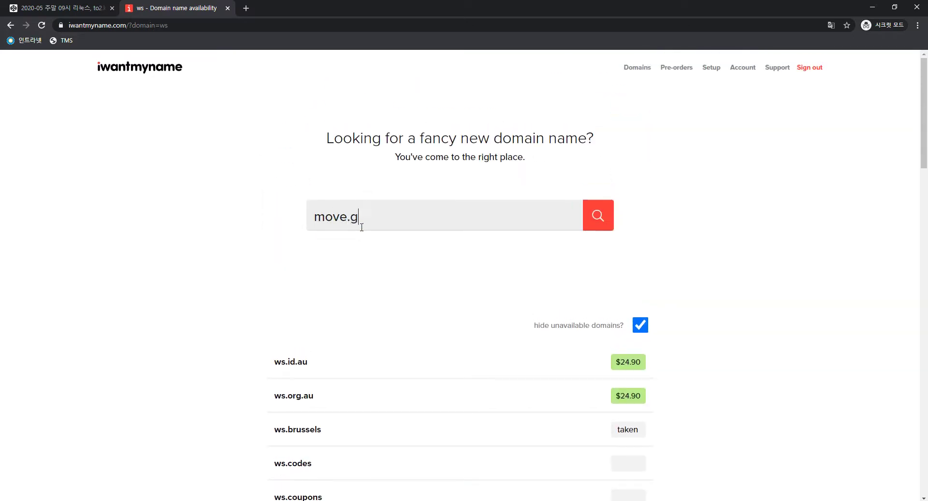
text(y)
key(Return)
scroll(326, 281, down, 2)
scroll(326, 280, down, 9)
scroll(332, 281, up, 1)
scroll(333, 282, up, 13)
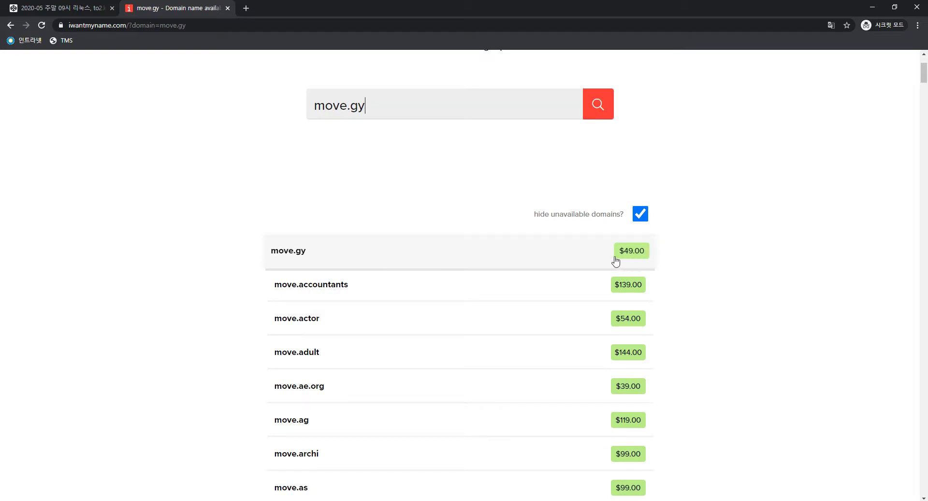
click(559, 261)
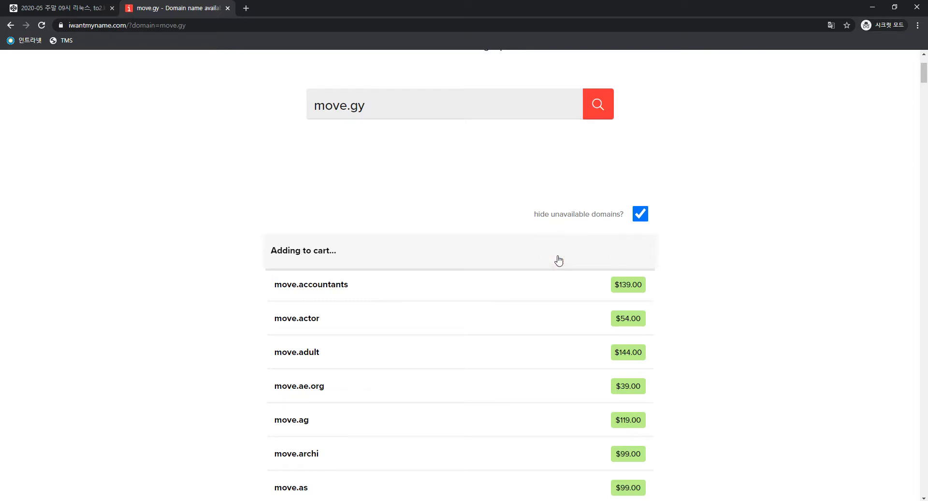
click(462, 495)
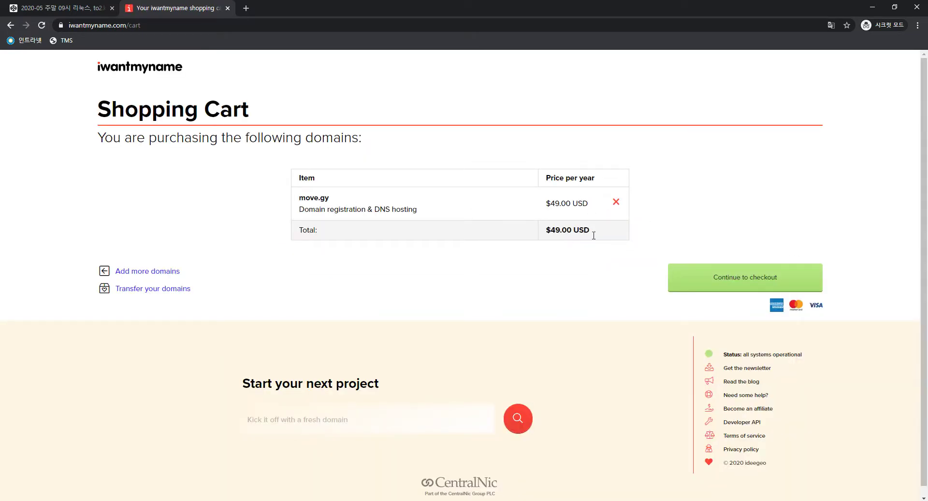
Check out and submit the $49.00 move.gy order, then go to the domains dashboard
click(749, 282)
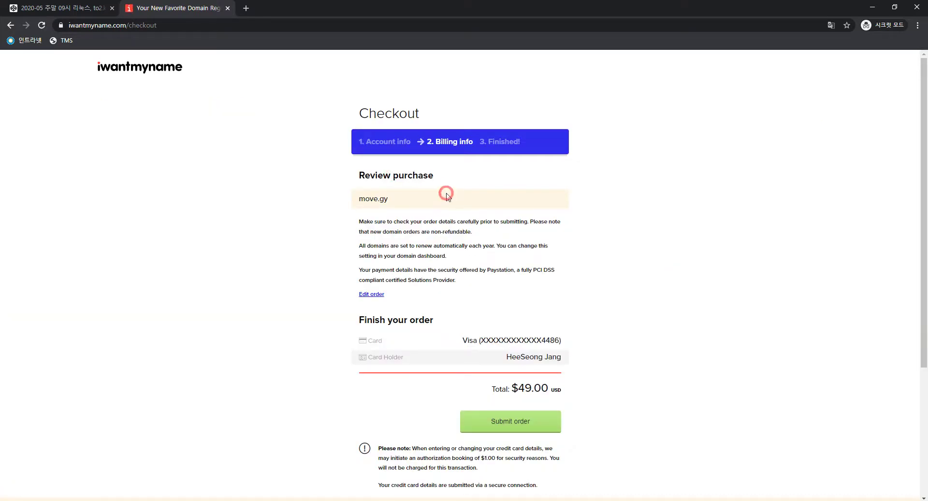
scroll(460, 292, down, 1)
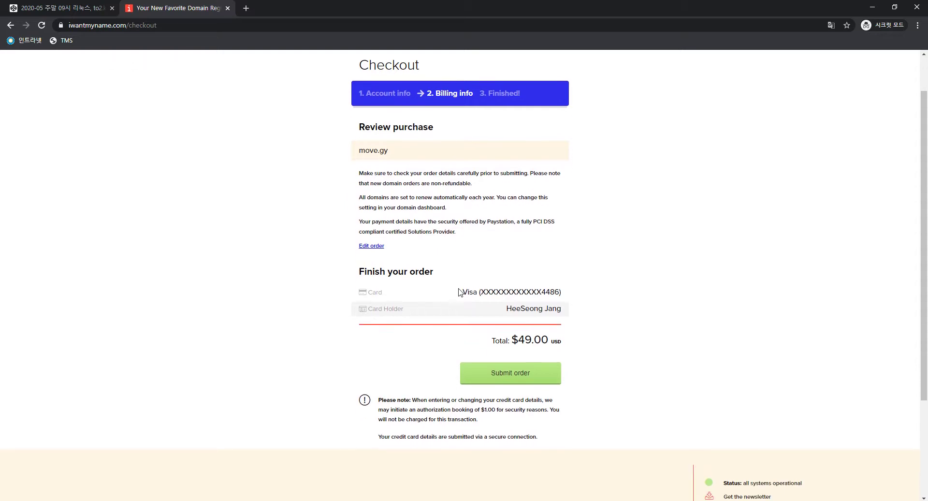
click(507, 386)
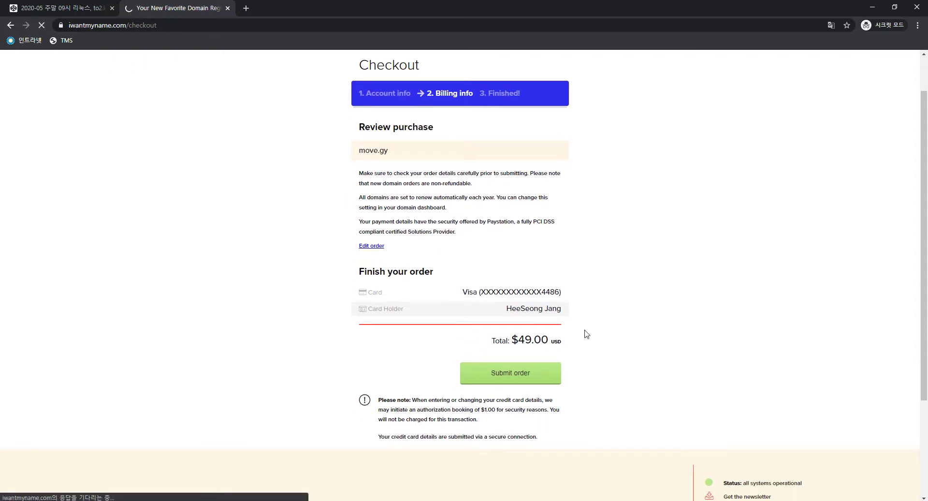
click(458, 240)
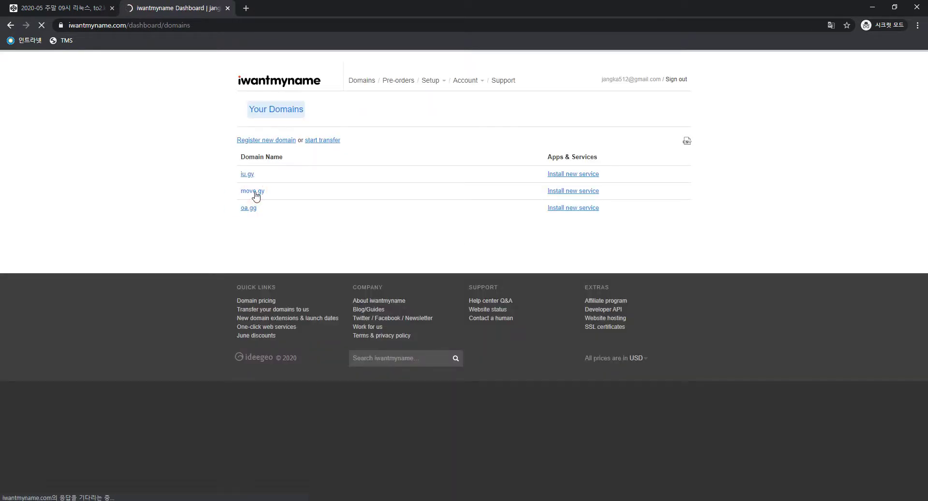
Recheck that move.gy still awaits registry approval, then open the iu.gy domain details
click(255, 192)
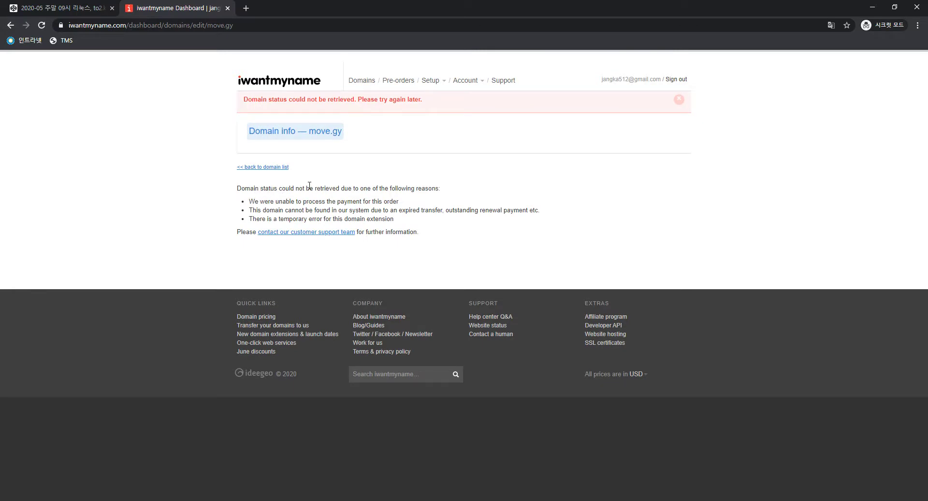
key(F5)
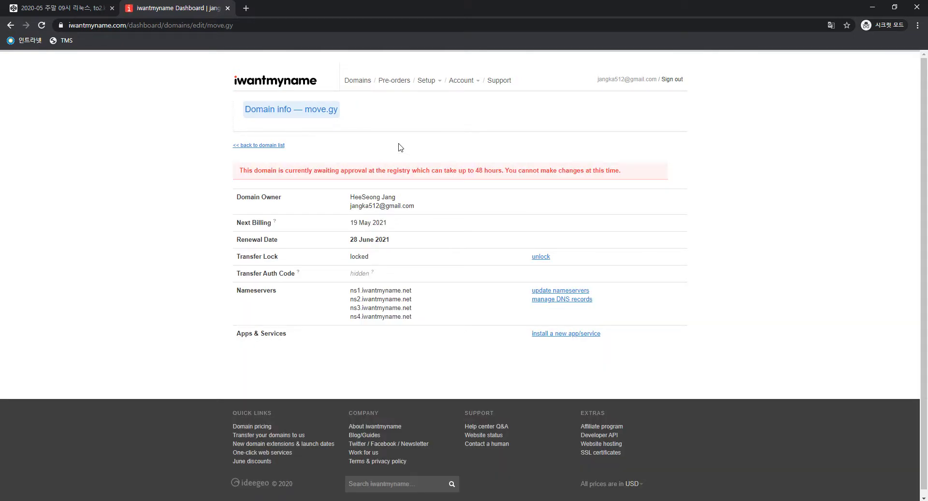
key(alt+Left)
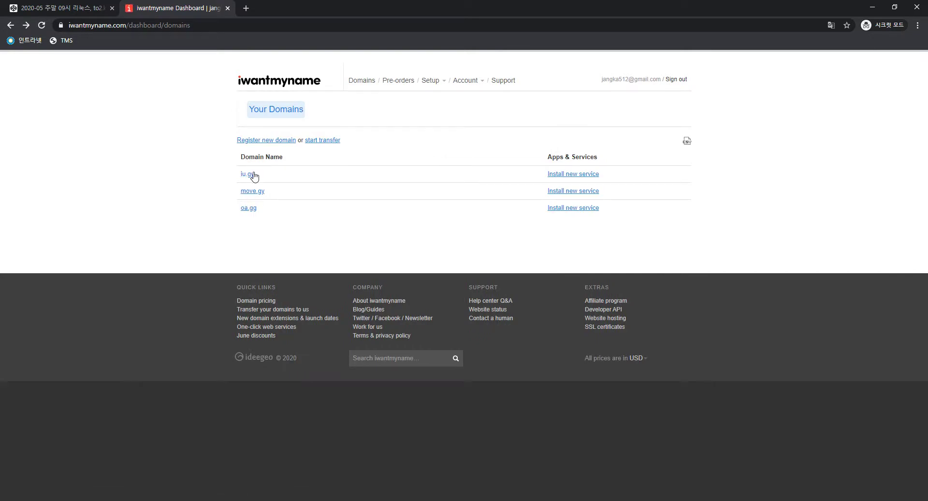
click(252, 175)
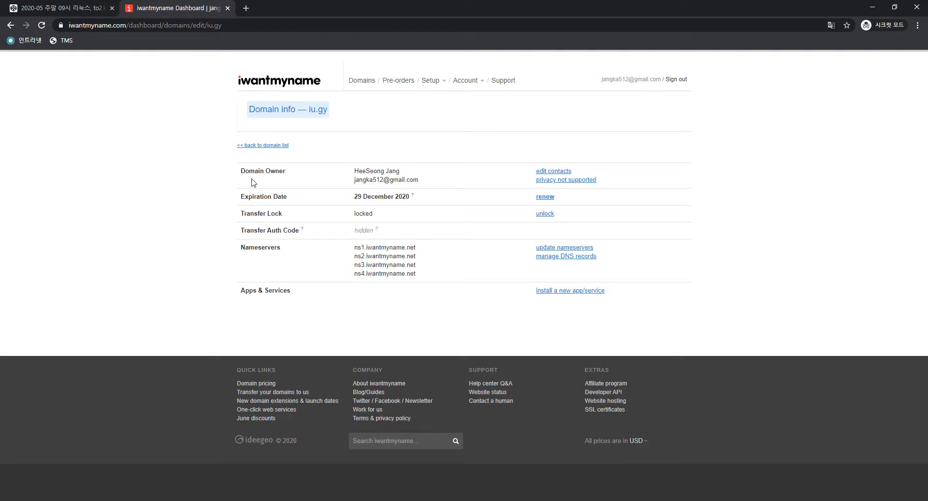
Load dnszi.com in a new tab, then return to the iu.gy details tab
click(242, 10)
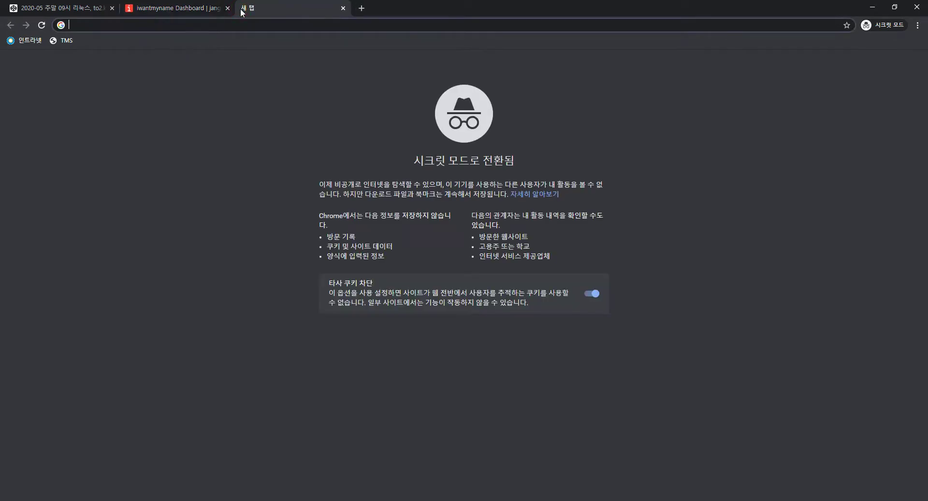
text(dnszi.com)
key(Return)
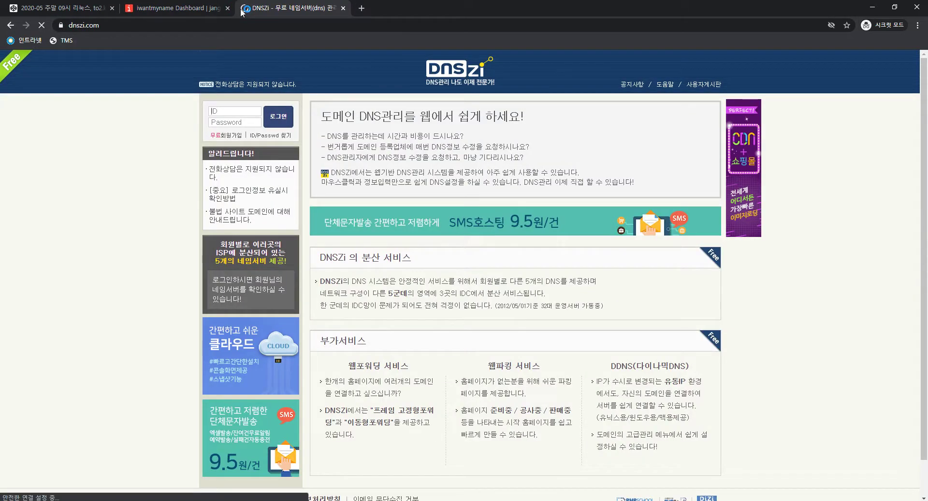
click(259, 27)
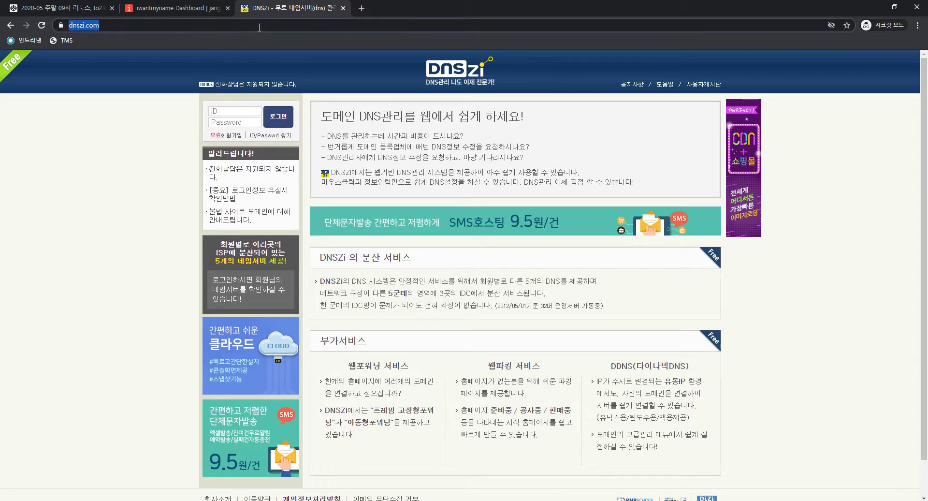
click(207, 6)
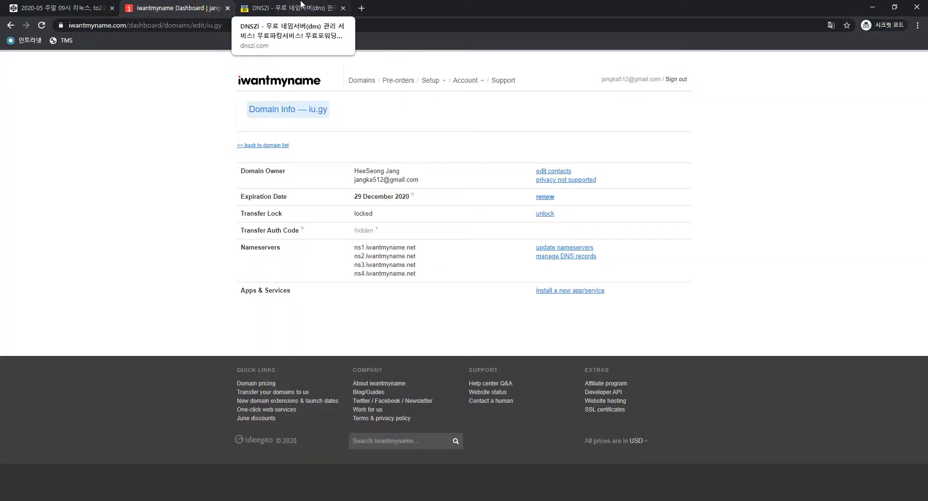
click(301, 3)
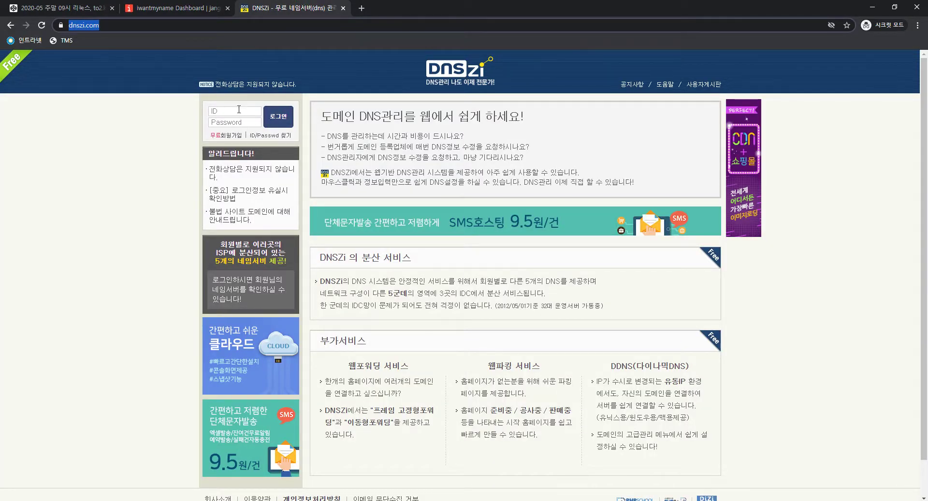
key(ctrl+shift+Tab)
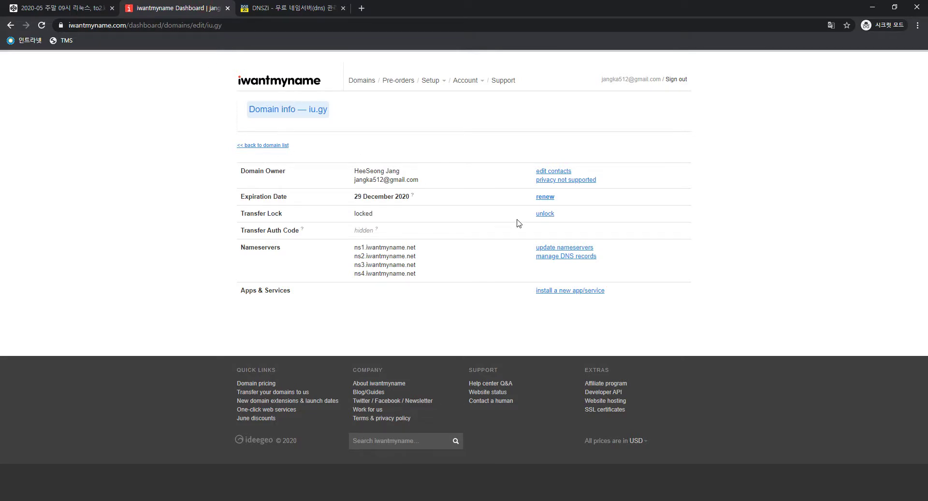
Open iu.gy's Update Nameservers form, glancing over at the DNSZi site in between
click(546, 248)
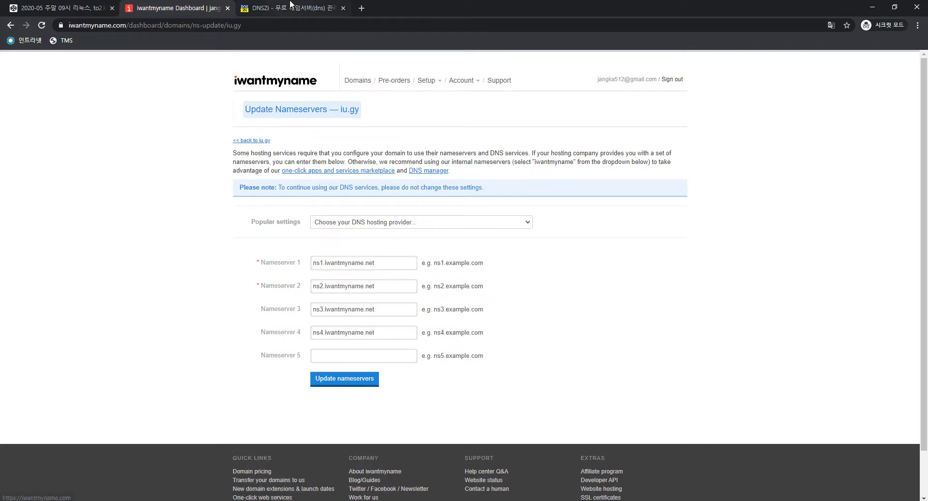
click(276, 7)
click(200, 7)
click(275, 6)
click(209, 5)
click(289, 6)
click(211, 6)
click(284, 5)
click(195, 5)
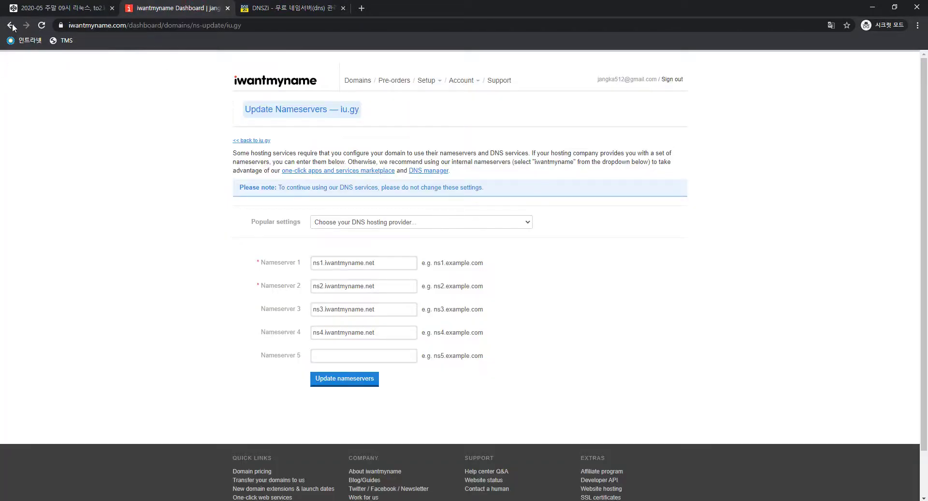
Back in the domain list, recheck move.gy's pending approval and locked transfer status, then show DNSZi
click(11, 25)
click(11, 26)
click(252, 191)
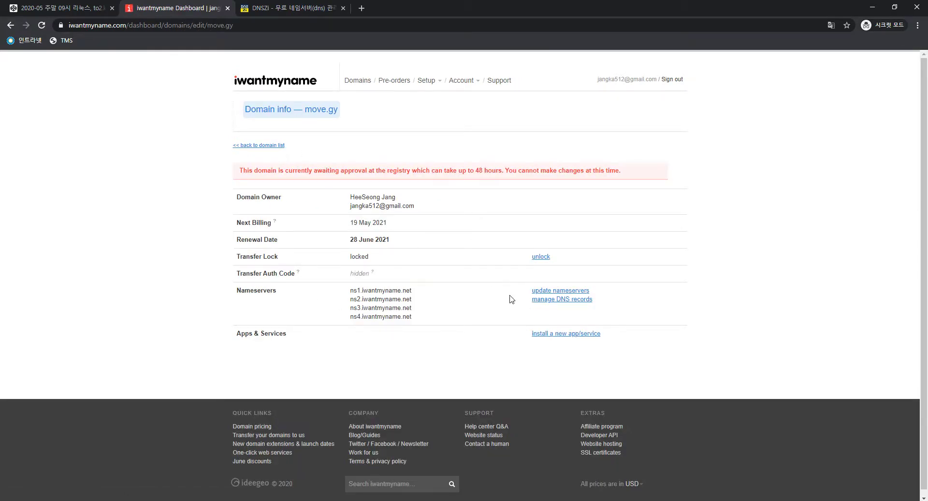
scroll(508, 307, down, 1)
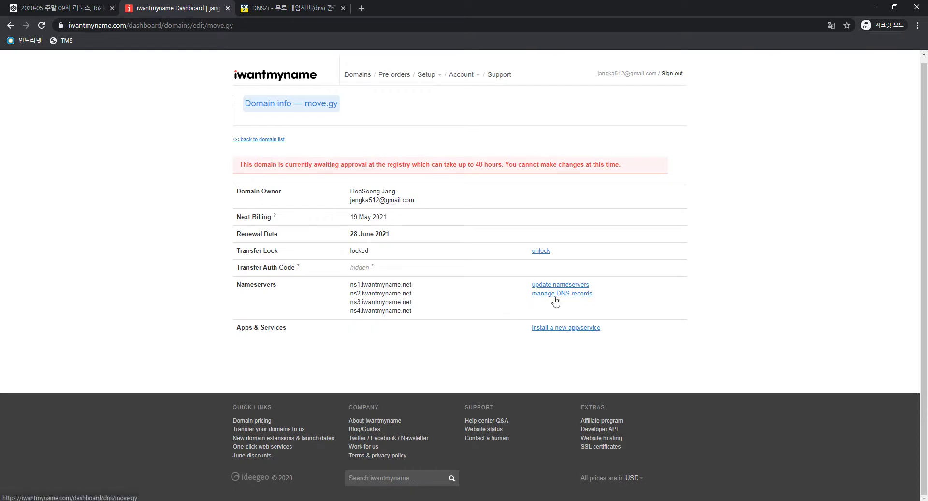
click(255, 141)
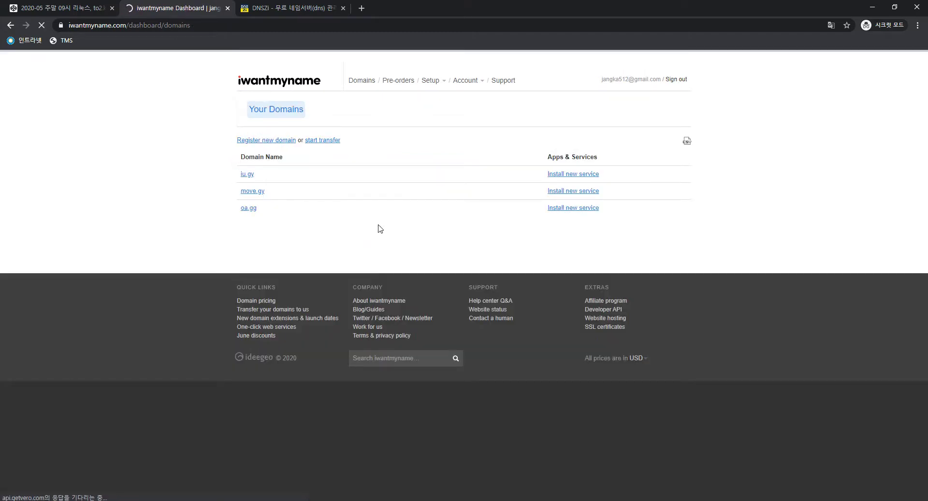
click(252, 193)
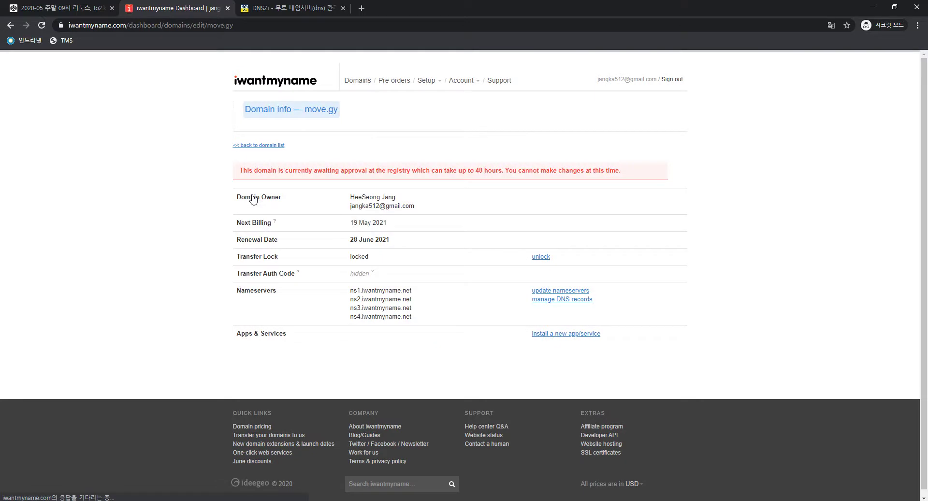
double_click(366, 260)
click(372, 242)
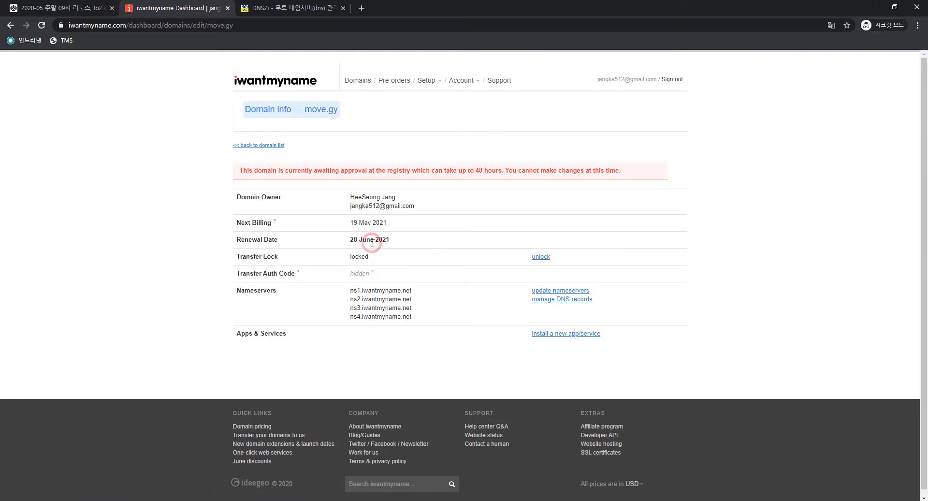
click(278, 7)
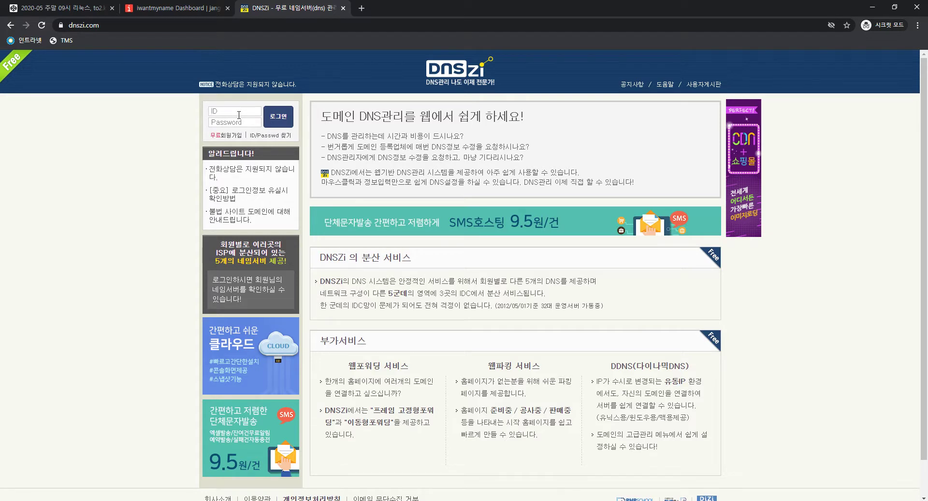
Try signing in to DNSZi with the account ID and password, retrying after the wrong-password error
click(237, 112)
text(jangka44)
key(Tab)
text(**)
key(Return)
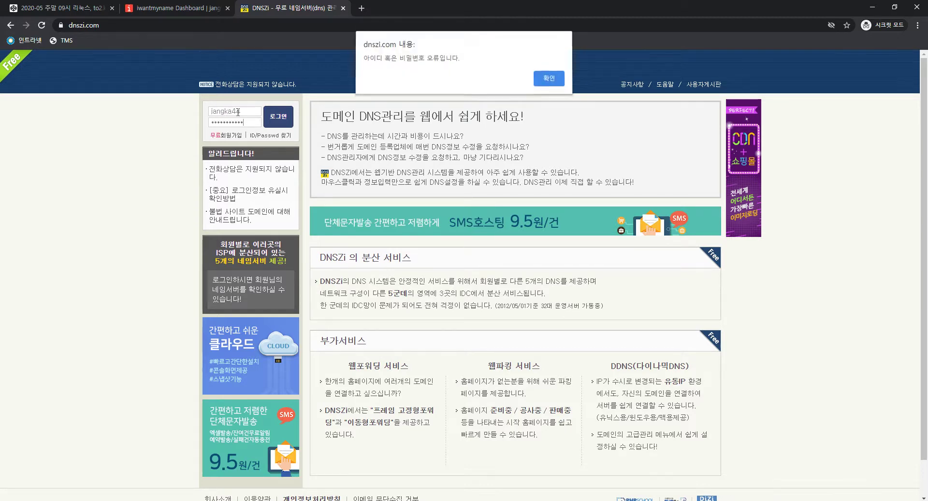
key(Return)
text(**)
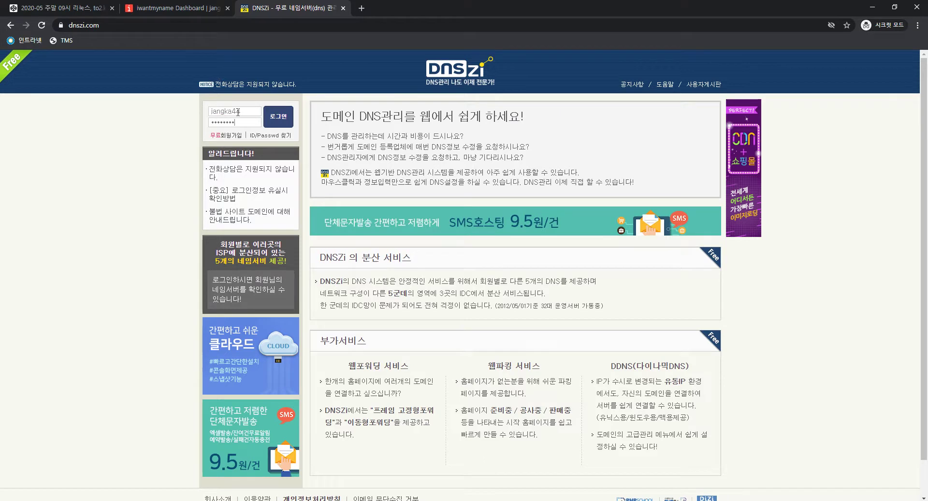
key(Return)
key(Return)
key(ctrl+a)
text(**)
key(Return)
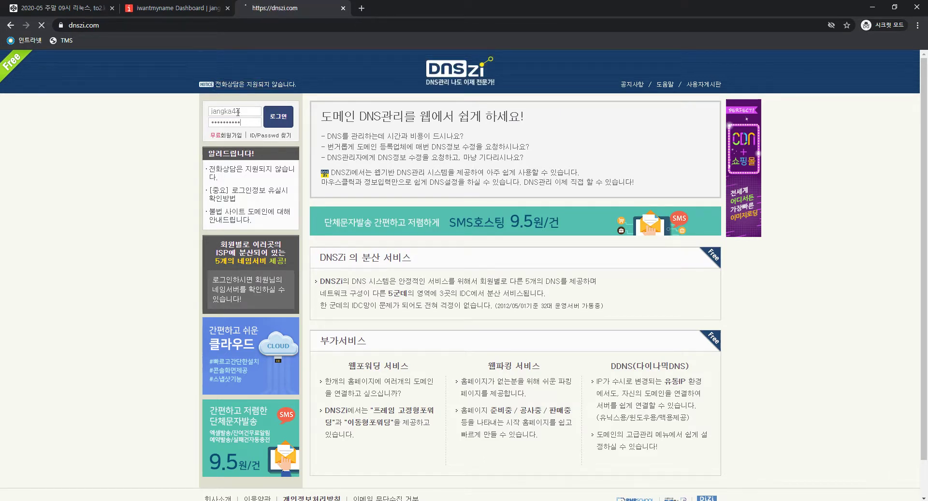
click(203, 7)
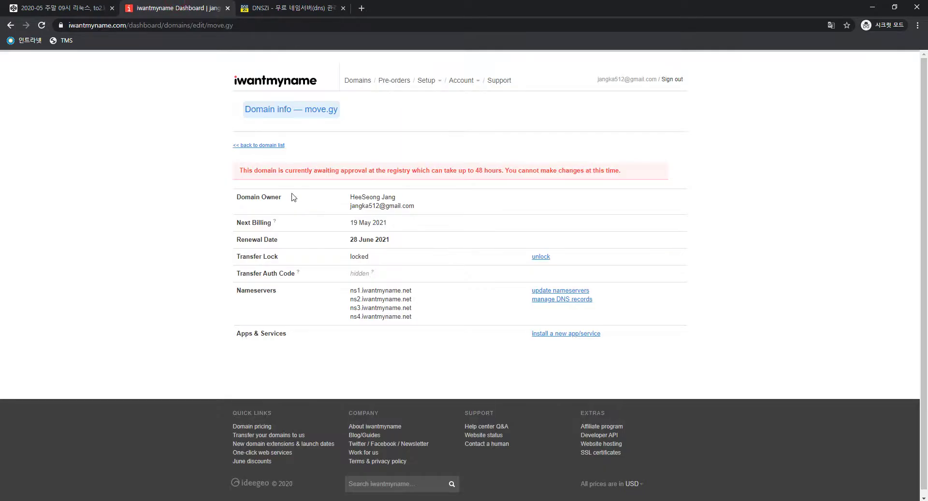
Reopen iu.gy's Update Nameservers form on iwantmyname, then DNSZi's 도메인 추가하기 page
click(9, 27)
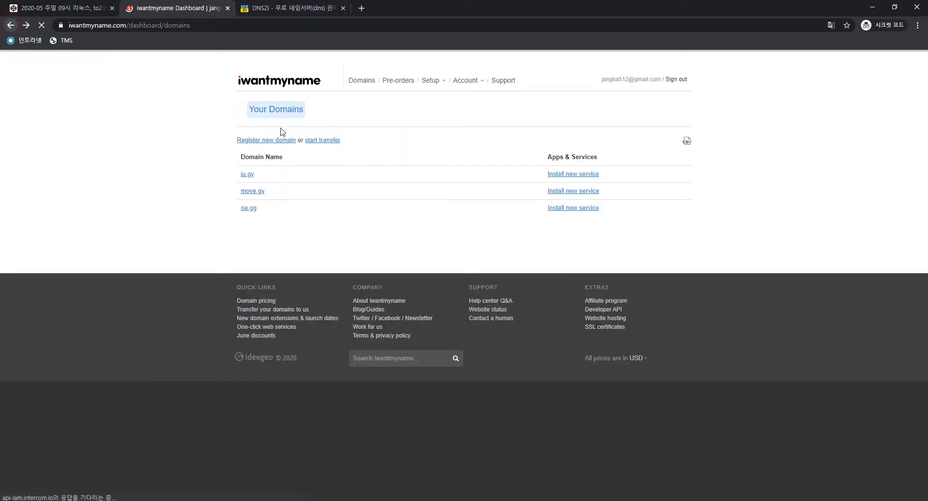
click(248, 177)
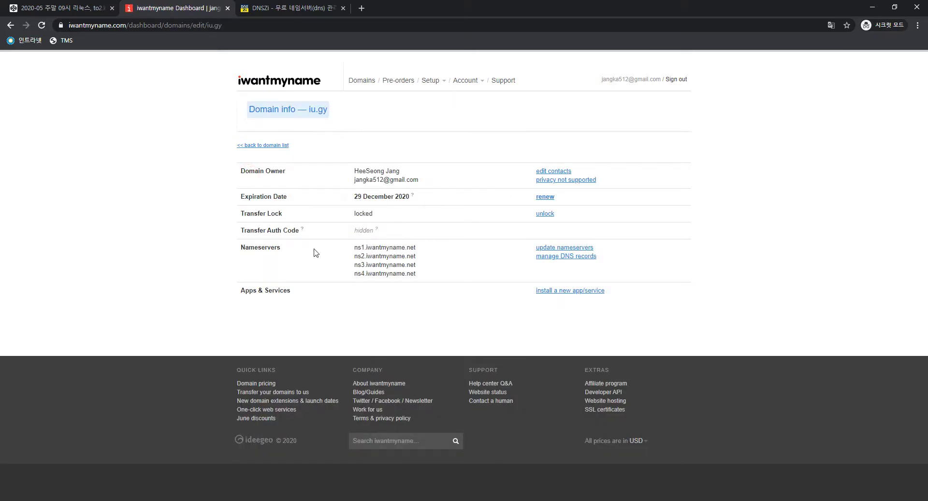
click(560, 248)
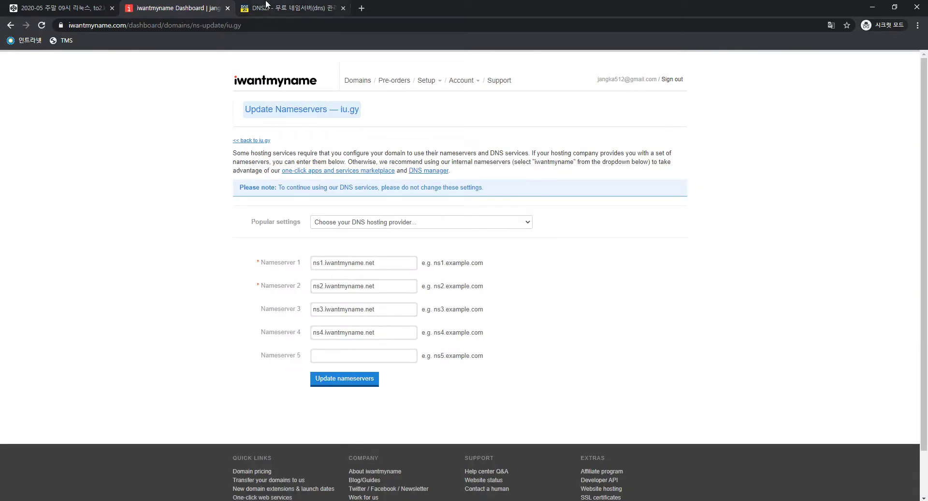
click(267, 6)
click(239, 154)
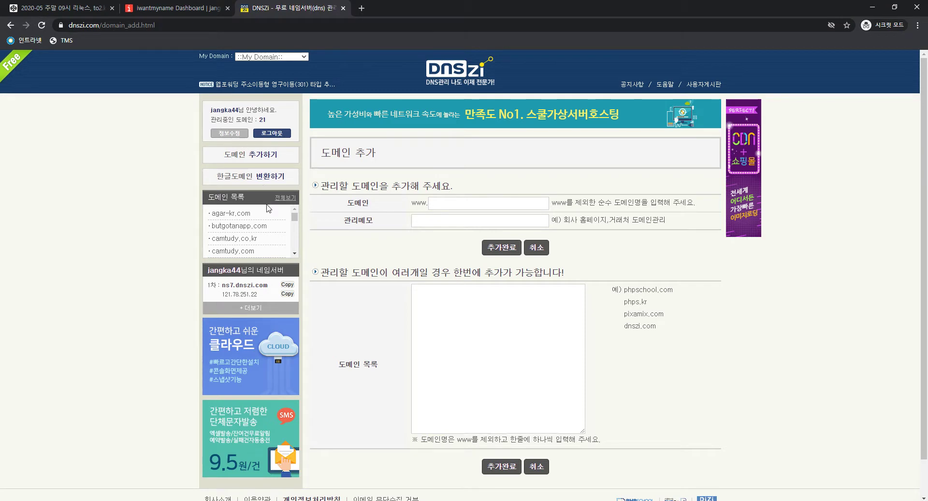
Search DNSZi's domain list for iu.gy, then enter iu.gy in the add-domain field
click(289, 200)
key(ctrl+f)
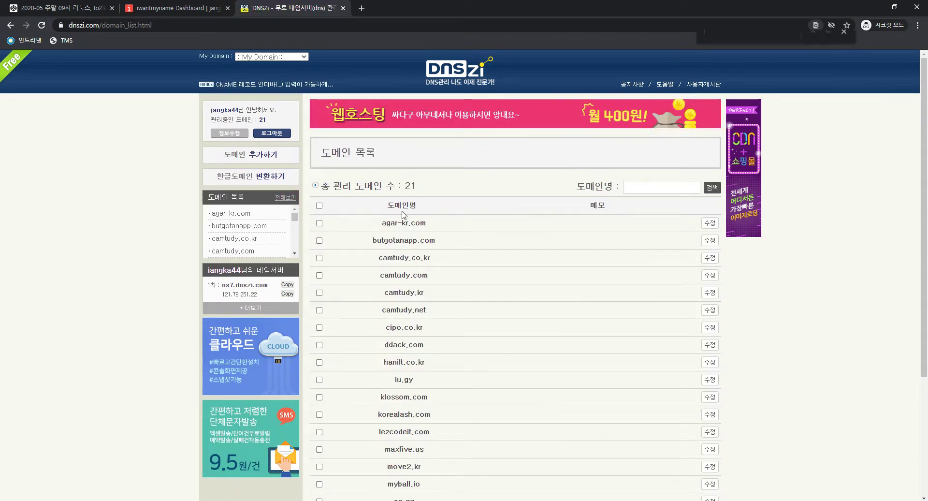
text(iu.gy)
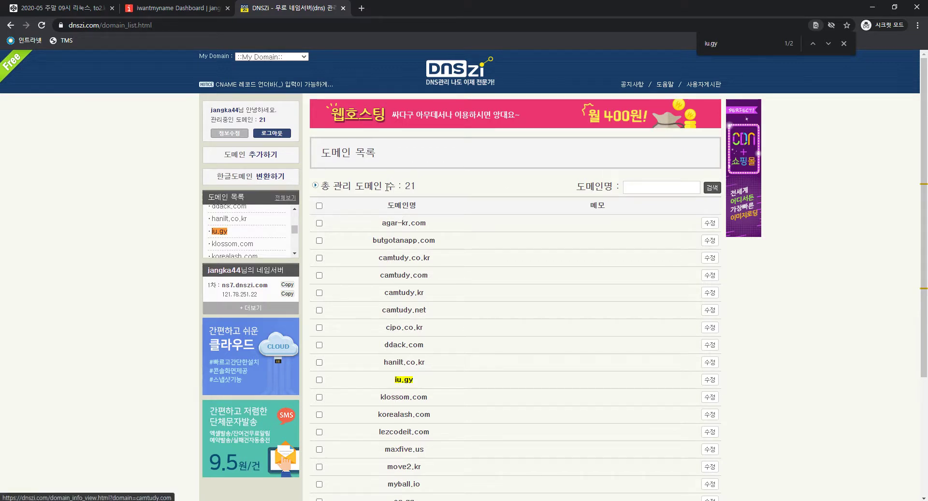
key(alt+Left)
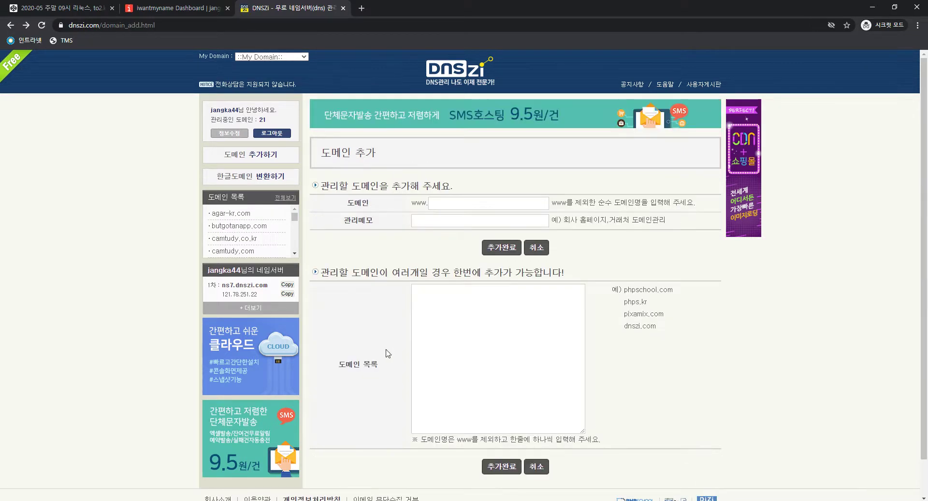
click(261, 155)
click(462, 202)
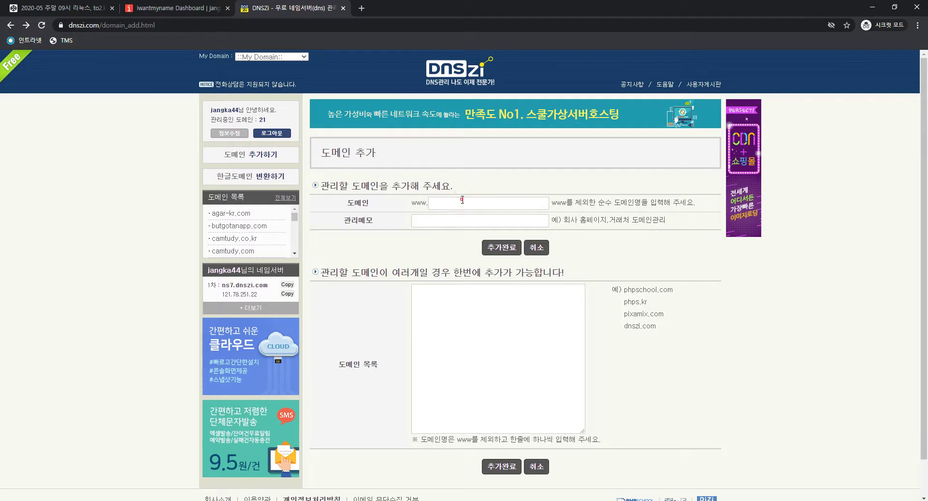
text(iu)
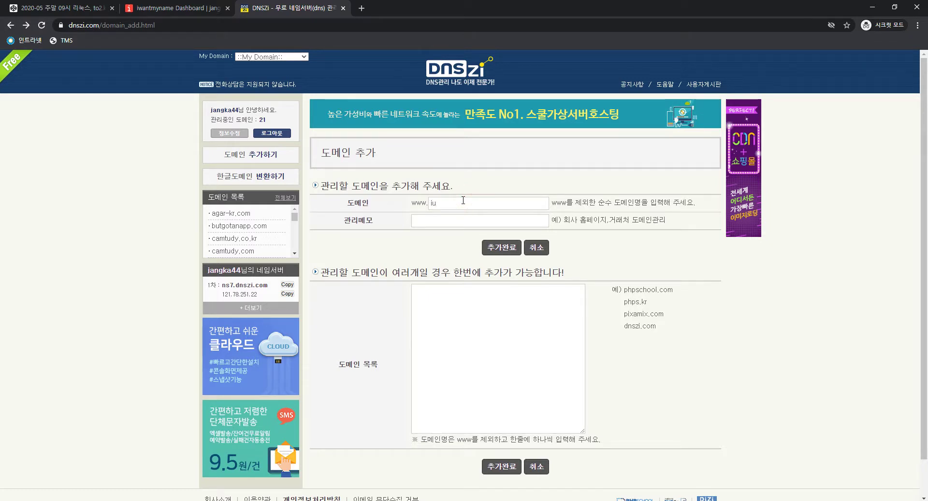
key(ctrl+a)
text(iu.gy)
Show the full domain list, expand all five nameservers and select ns7.dnszi.com
click(495, 250)
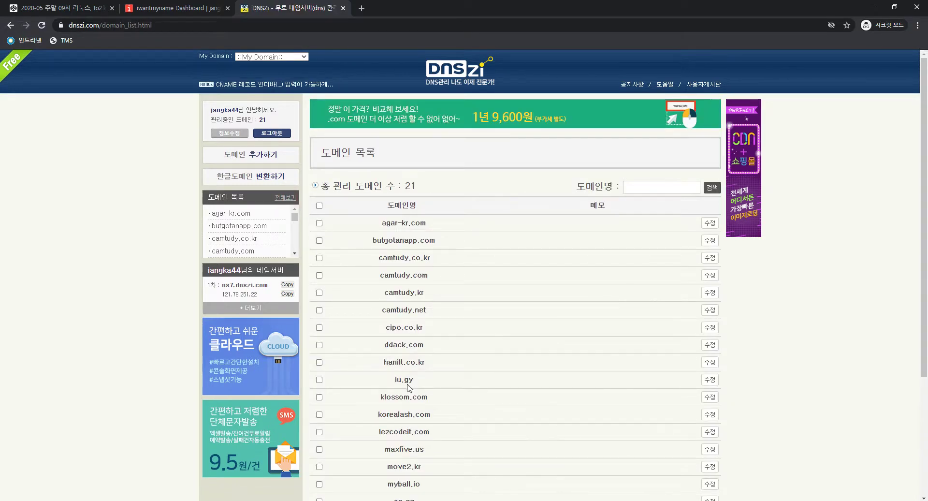
click(405, 380)
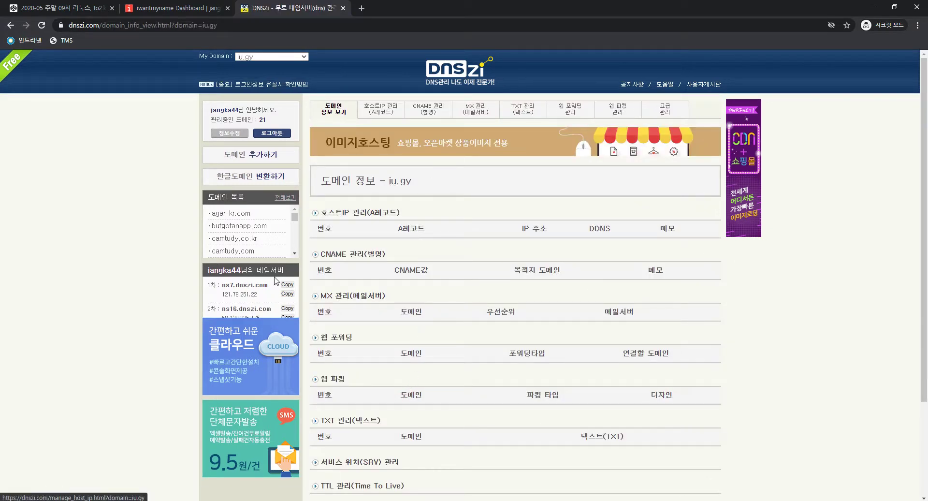
mouse_move(257, 283)
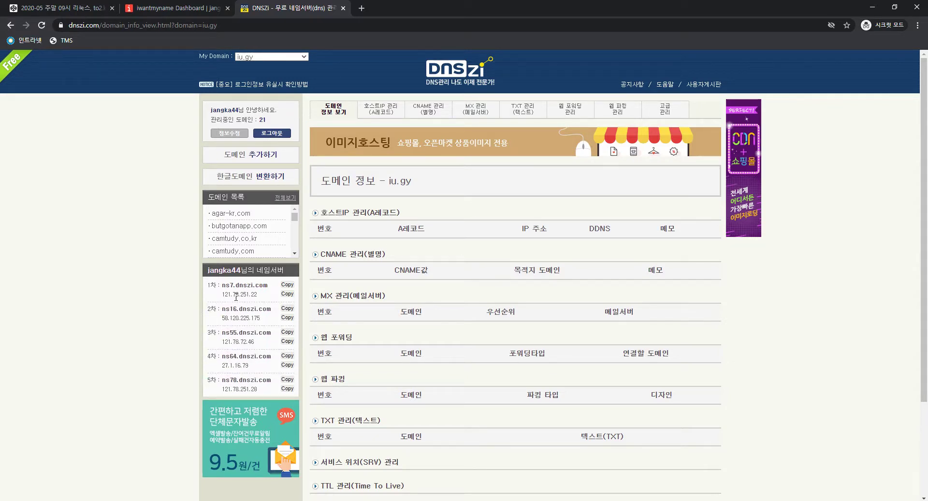
click(252, 155)
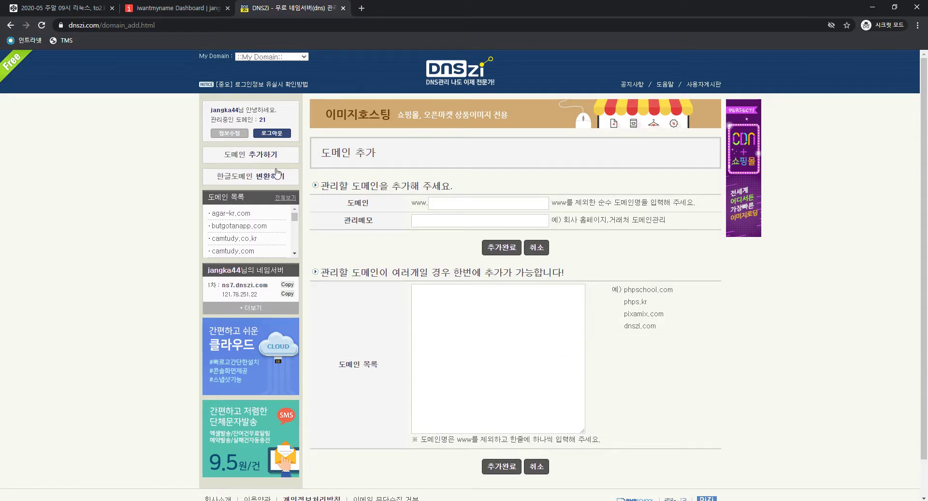
click(286, 198)
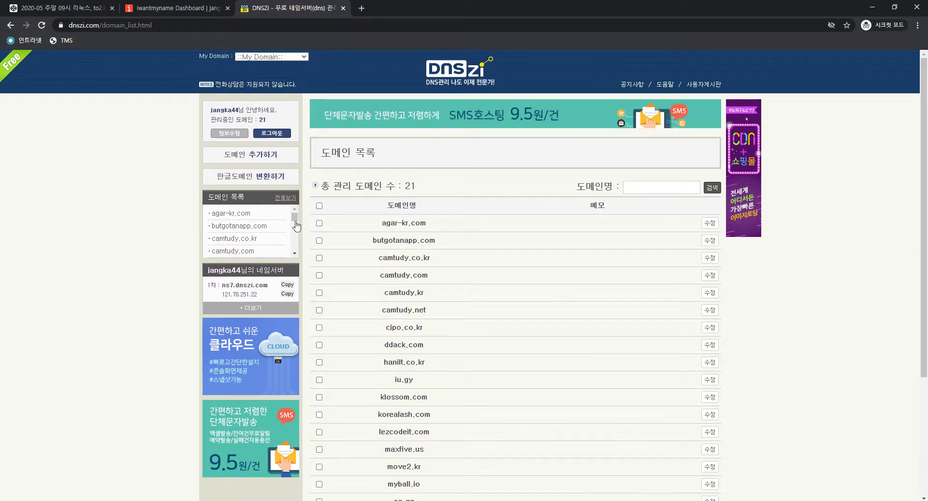
click(283, 198)
scroll(261, 227, down, 3)
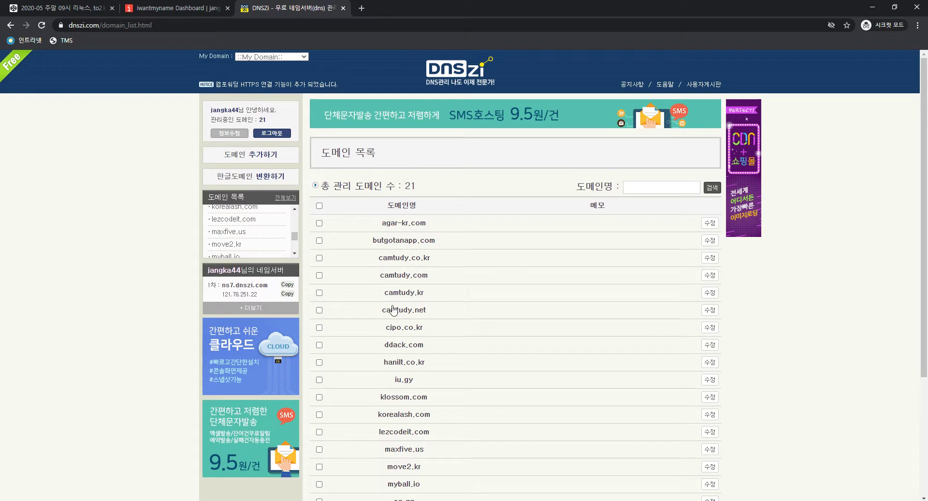
click(285, 308)
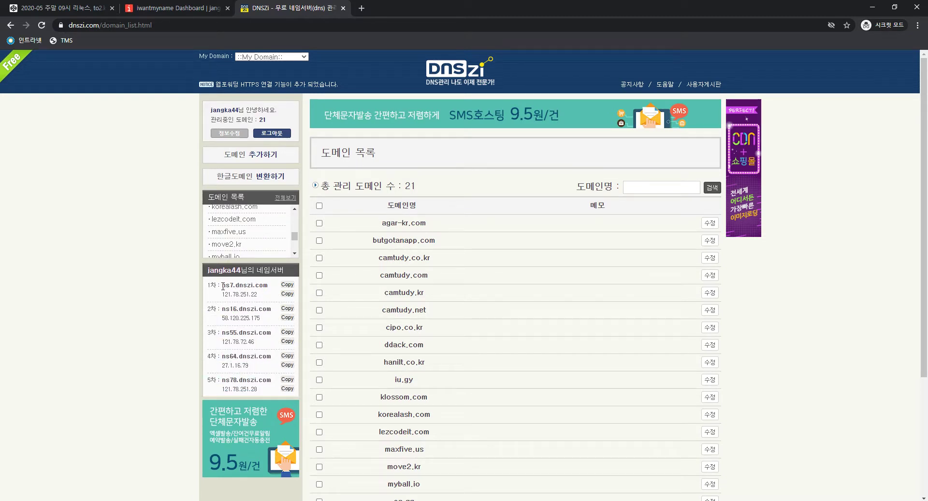
drag(222, 285, 268, 285)
key(ctrl+c)
Fill Nameservers 1–3 on iwantmyname with ns7, ns16 and ns55.dnszi.com
click(174, 8)
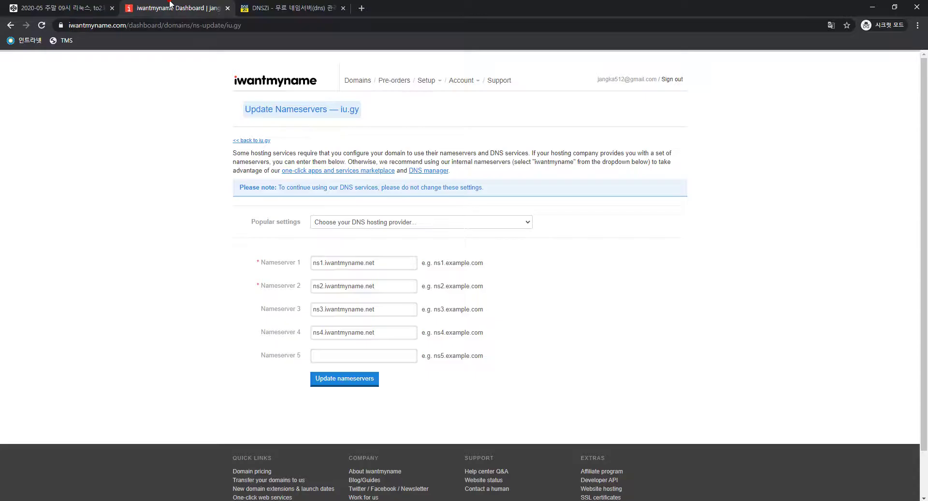
triple_click(389, 262)
key(ctrl+v)
triple_click(380, 285)
key(ctrl+v)
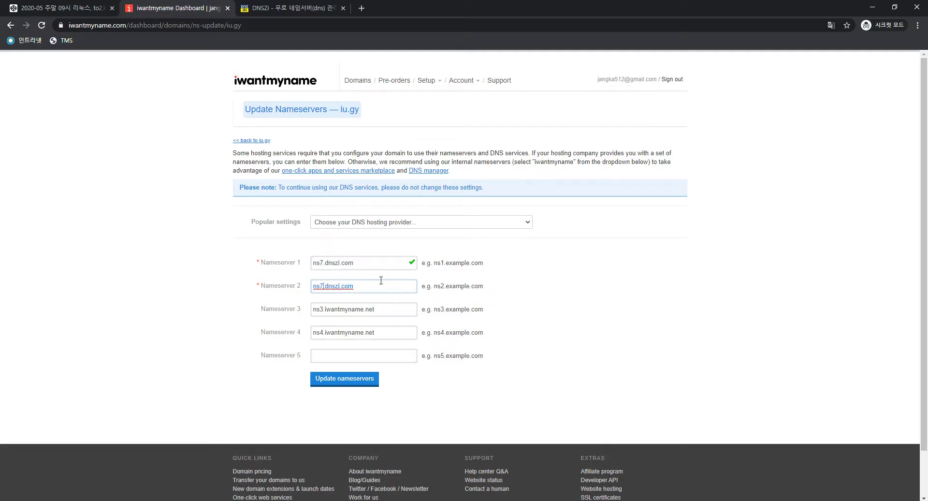
text(16)
key(Tab)
key(ctrl+v)
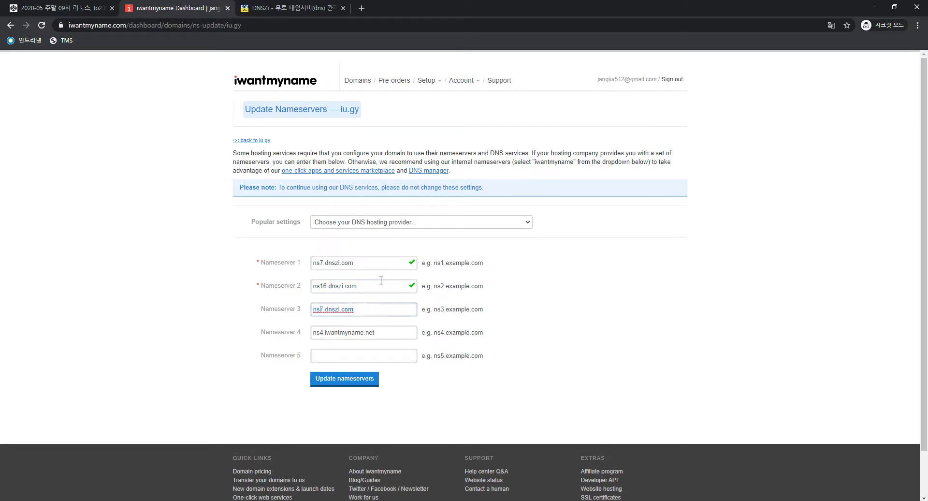
text(55)
key(Tab)
Set Nameservers 4 and 5 to ns64 and ns78.dnszi.com and submit the update
key(ctrl+v)
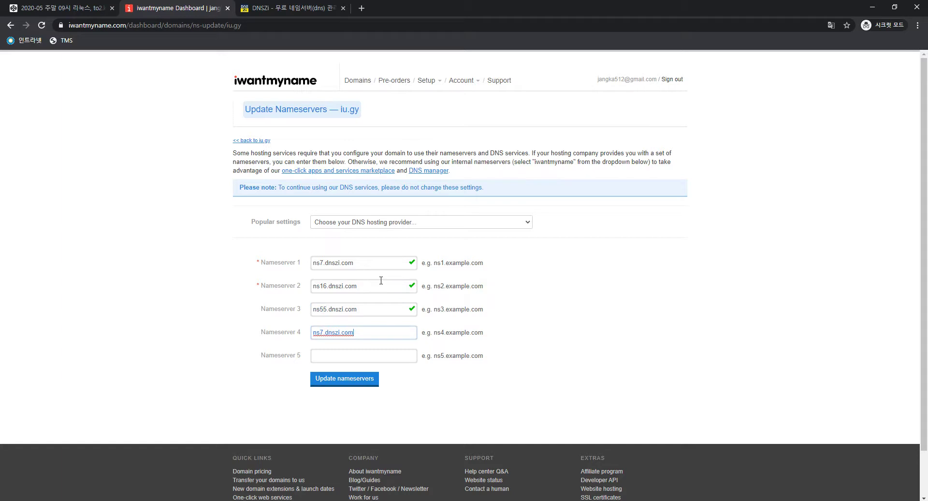
text(64)
key(Tab)
key(ctrl+v)
text(8)
click(345, 381)
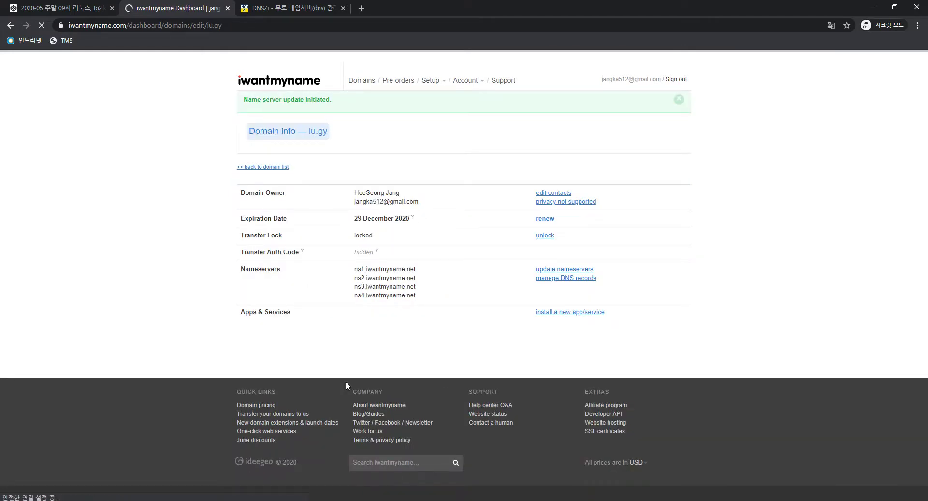
drag(349, 275, 429, 295)
click(431, 298)
click(430, 329)
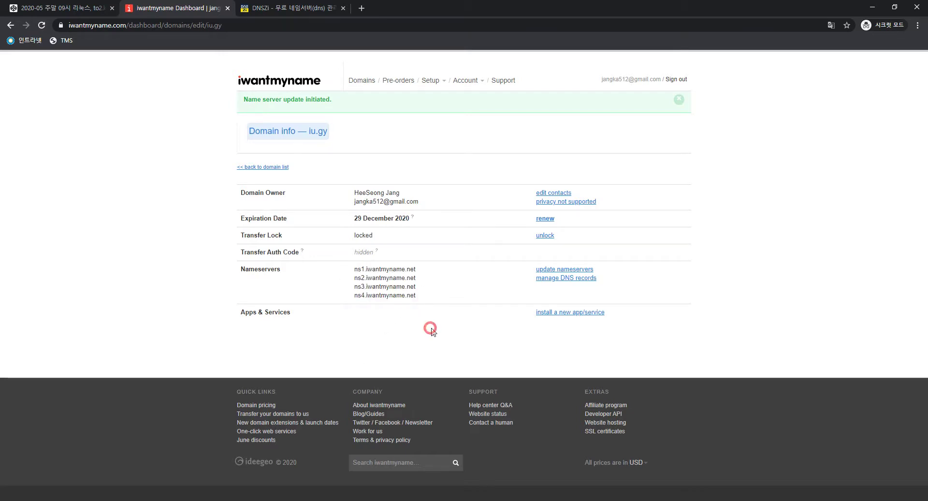
Reload iu.gy's info page to verify ns7, ns16, ns55, ns64 and ns78.dnszi.com, zooming to 110%
key(F5)
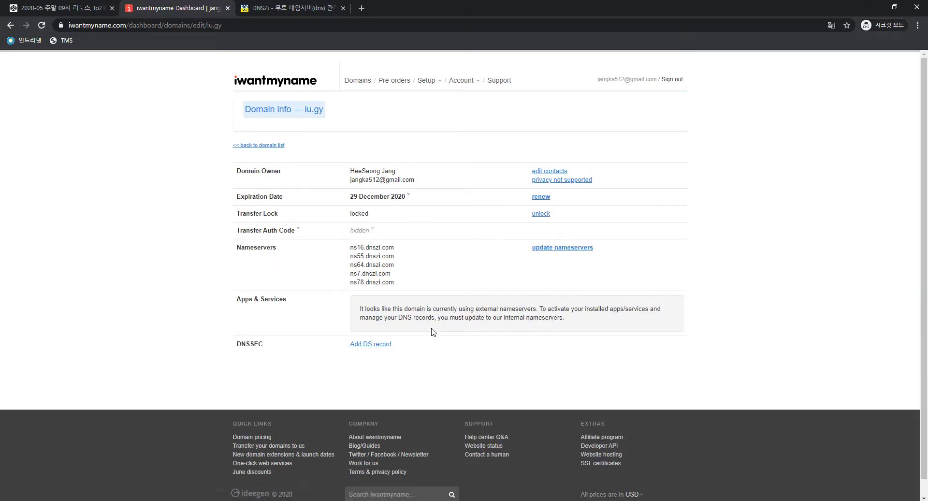
key(F5)
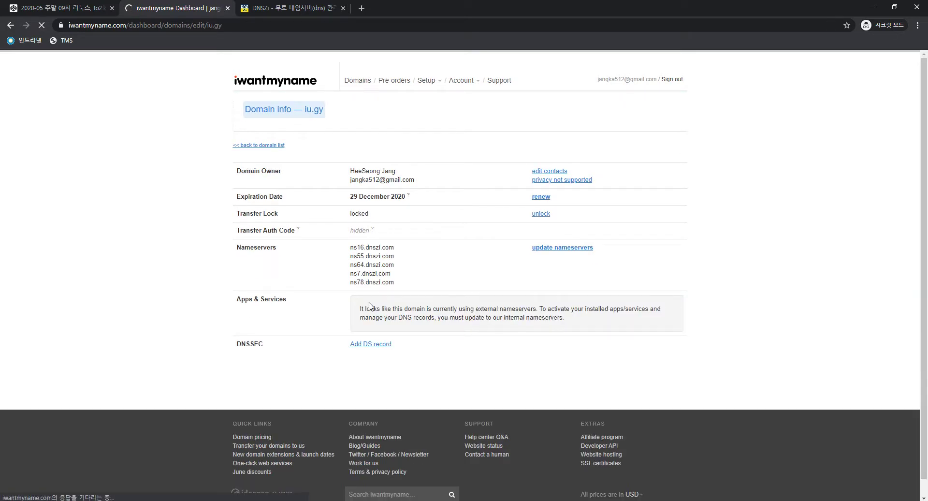
drag(347, 248, 406, 280)
click(406, 281)
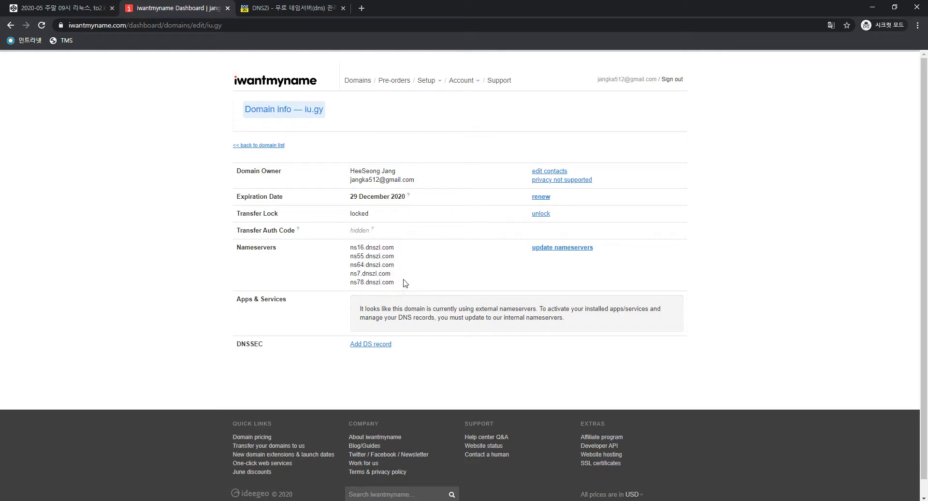
drag(348, 248, 405, 282)
click(405, 283)
drag(346, 251, 394, 281)
click(396, 275)
key(ctrl+plus)
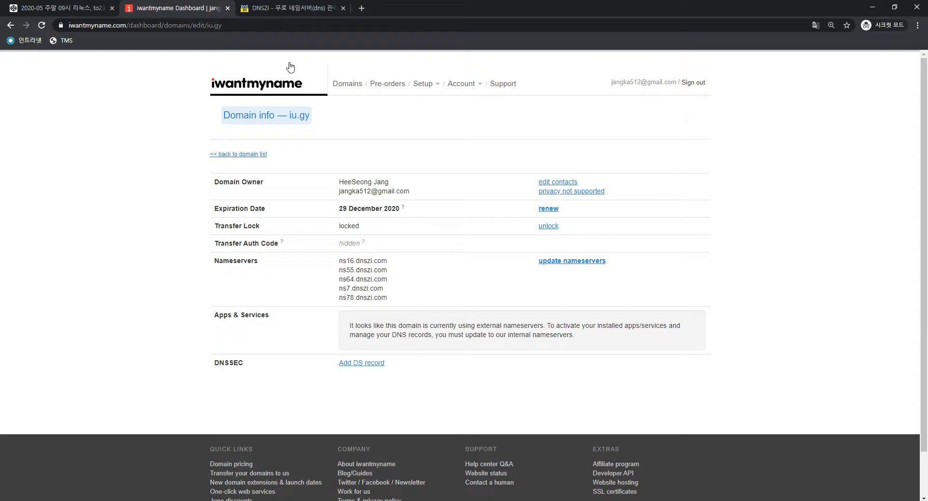
key(ctrl+Tab)
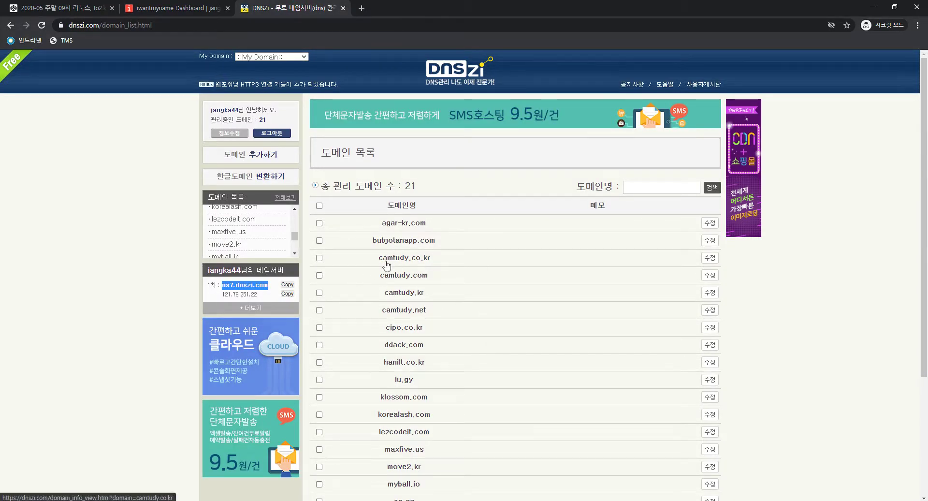
Find iu.gy in DNSZi's domain list and open its empty 호스트IP 관리(A레코드) page
scroll(239, 240, down, 1)
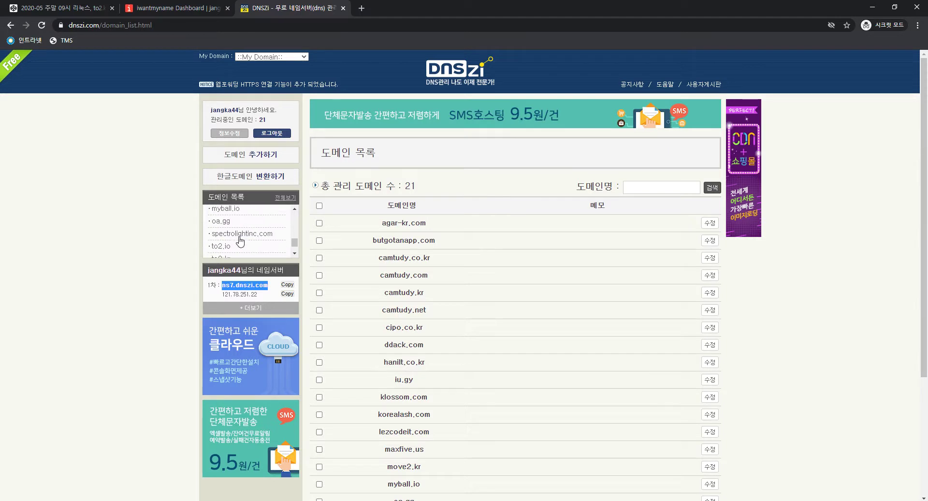
scroll(239, 244, down, 2)
key(ctrl+f)
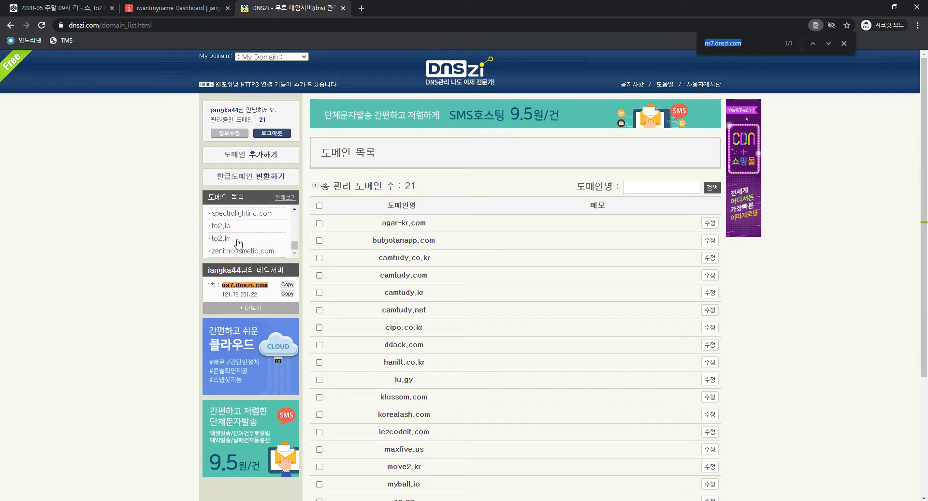
text(iu.gy)
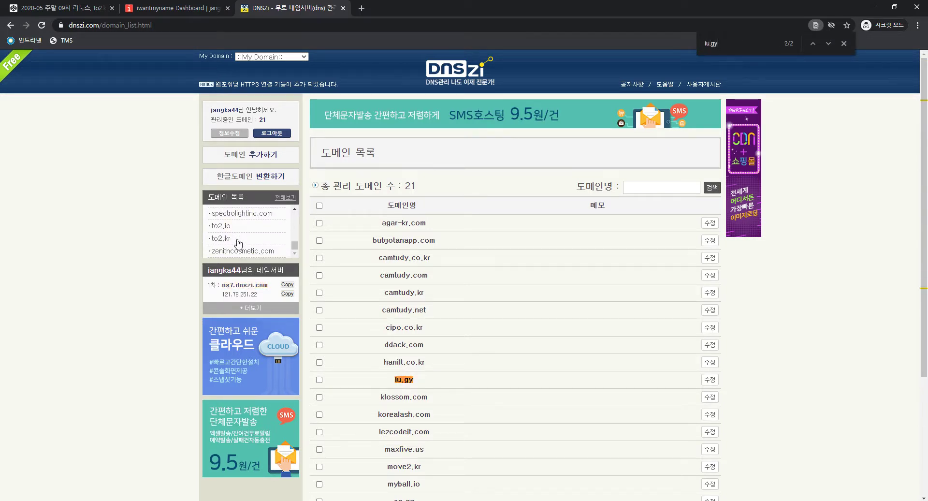
click(404, 379)
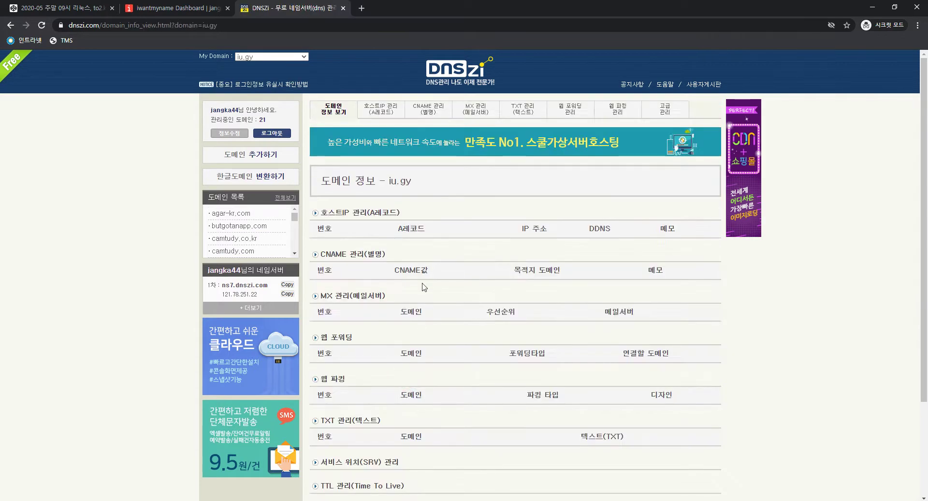
click(370, 212)
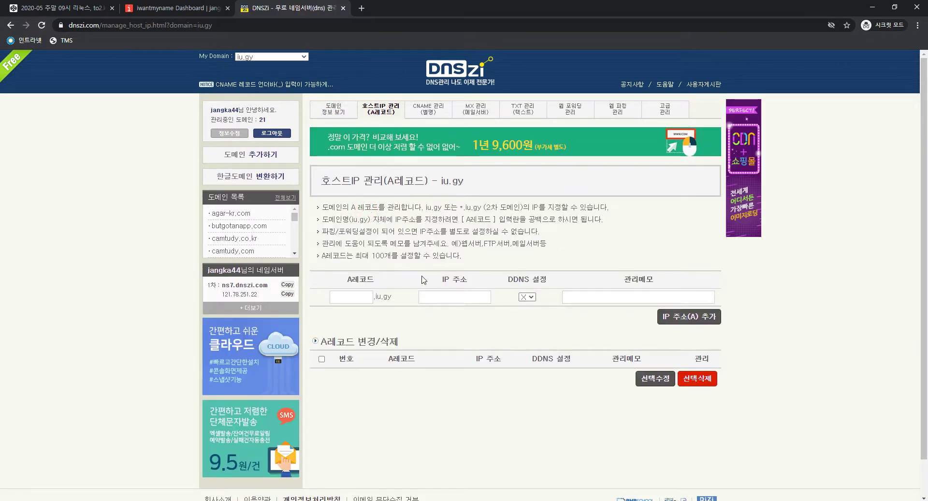
key(ctrl+plus)
key(ctrl+plus)
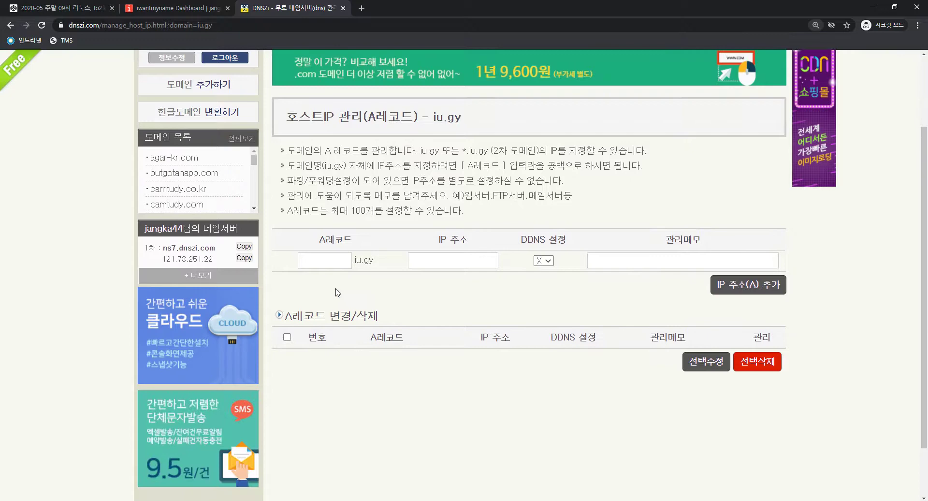
click(335, 260)
scroll(410, 265, up, 2)
scroll(411, 265, down, 2)
key(super)
Open Notepad, type 123.123.123.123 and copy it
text(notepad)
key(Return)
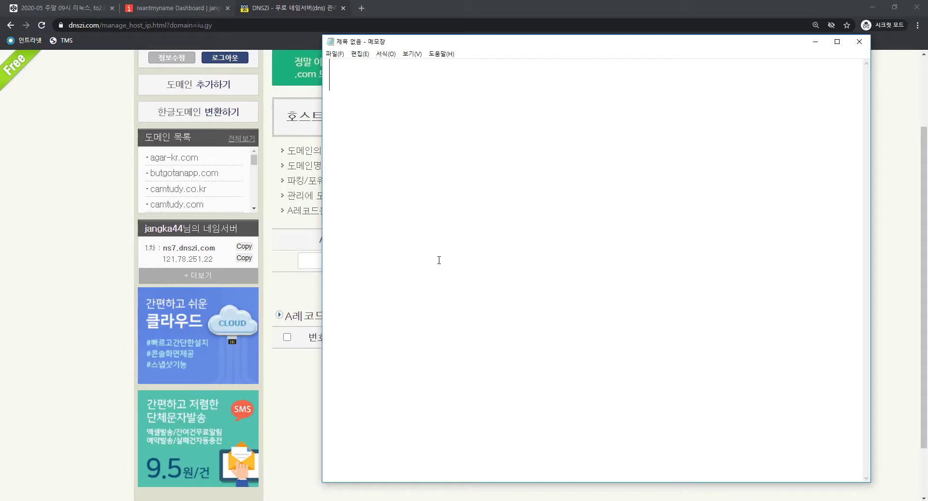
text(123.123.123.123)
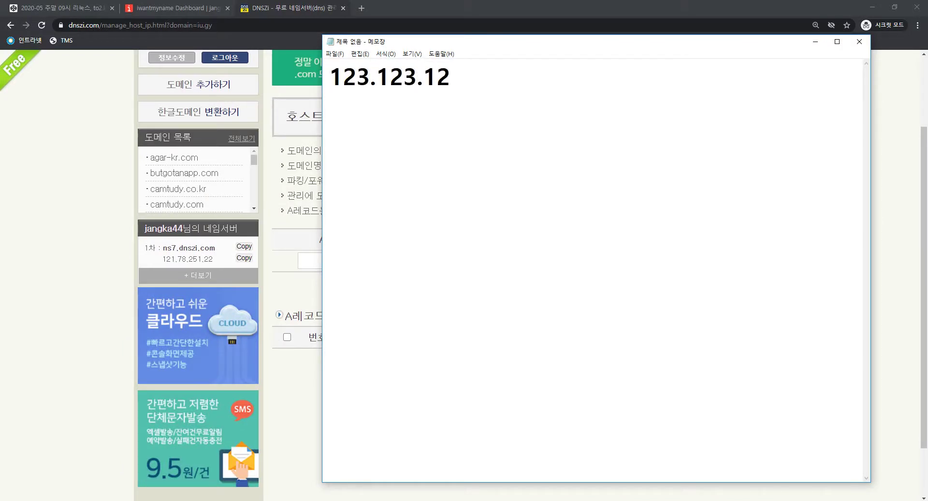
key(ctrl+a)
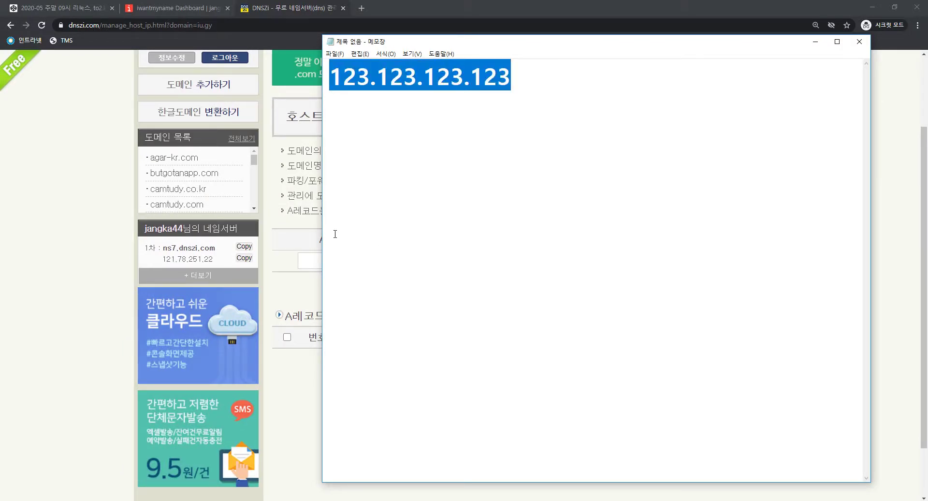
key(ctrl+c)
Paste 123.123.123.123 into the DNSZi A-record IP address field
key(alt+Tab)
click(441, 260)
key(ctrl+v)
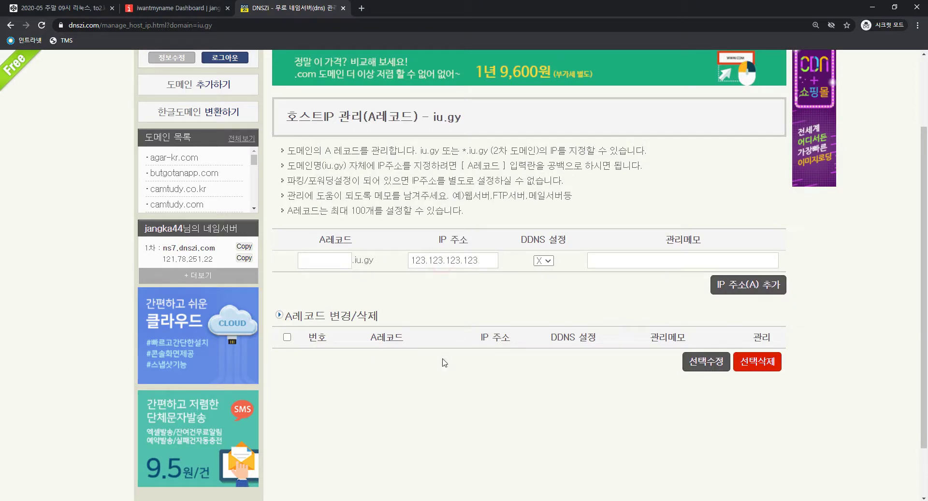
click(355, 260)
In Notepad, type iu.gy and paste the IP address beneath it
key(alt+Tab)
click(532, 265)
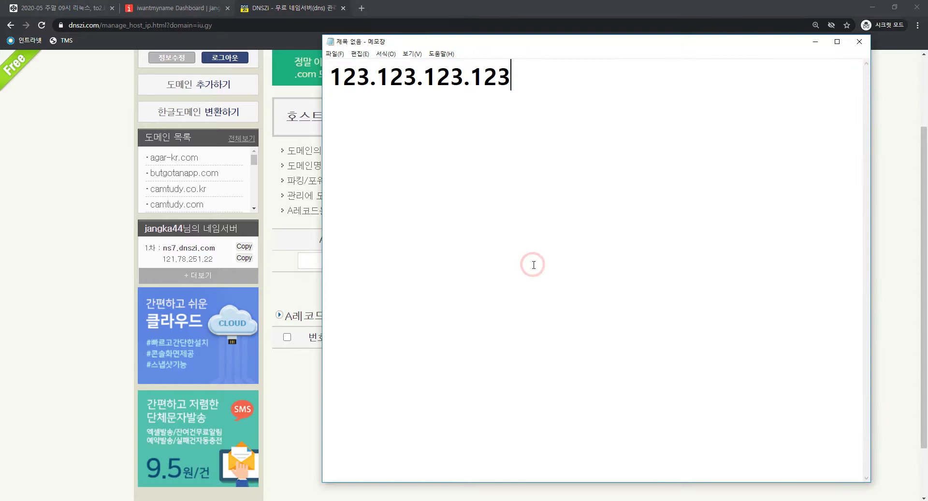
text(iu.gy)
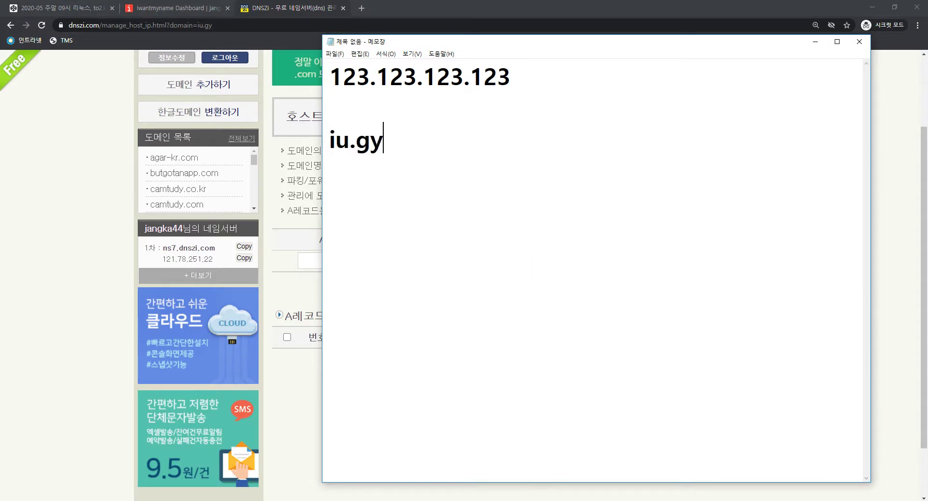
key(Up)
click(533, 265)
key(ctrl+v)
key(Up)
click(528, 203)
drag(528, 203, 329, 203)
drag(327, 145, 371, 143)
drag(483, 156, 318, 148)
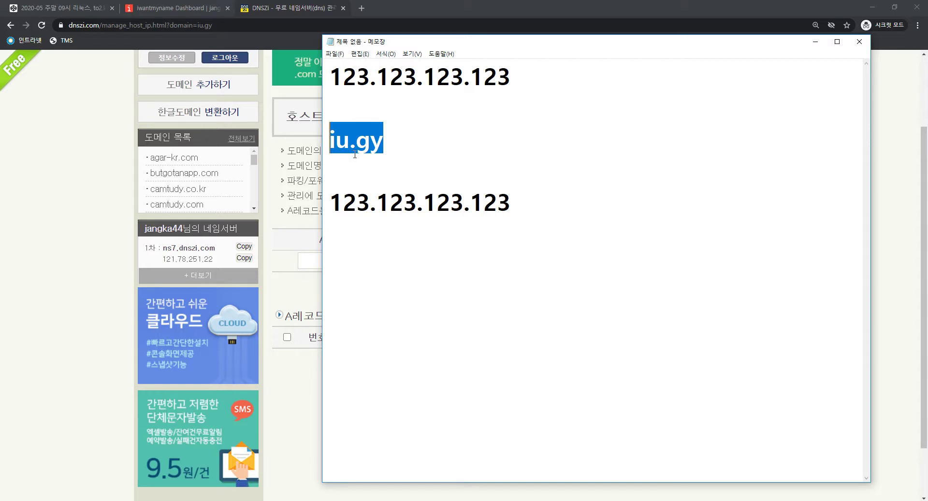
Check the DNSZi A-record name box and the IP address's last digit
key(alt+Tab)
click(332, 262)
key(alt+Tab)
key(alt+Tab)
click(322, 261)
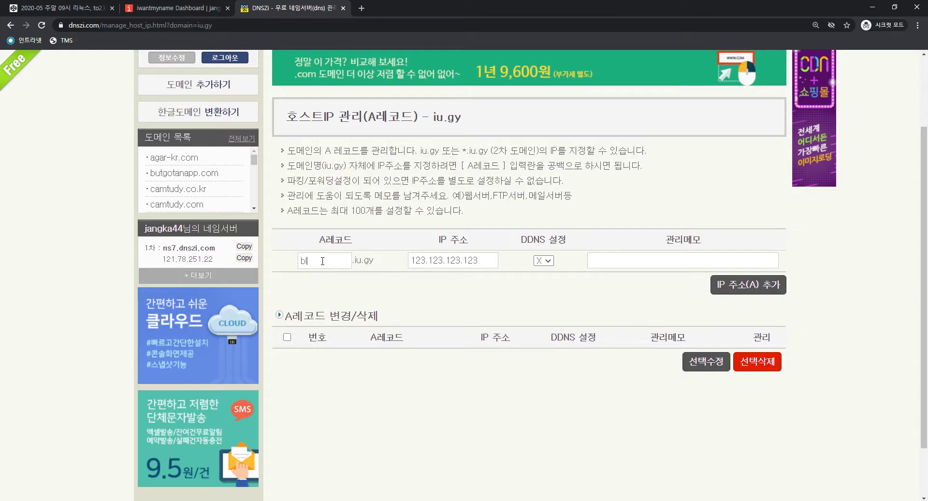
drag(373, 264, 303, 262)
click(306, 261)
drag(491, 260, 473, 261)
Join the lines into 'iu.gy => 123.123.123.123' and start a new line
key(alt+Tab)
key(Up)
key(Delete)
text(=?>)
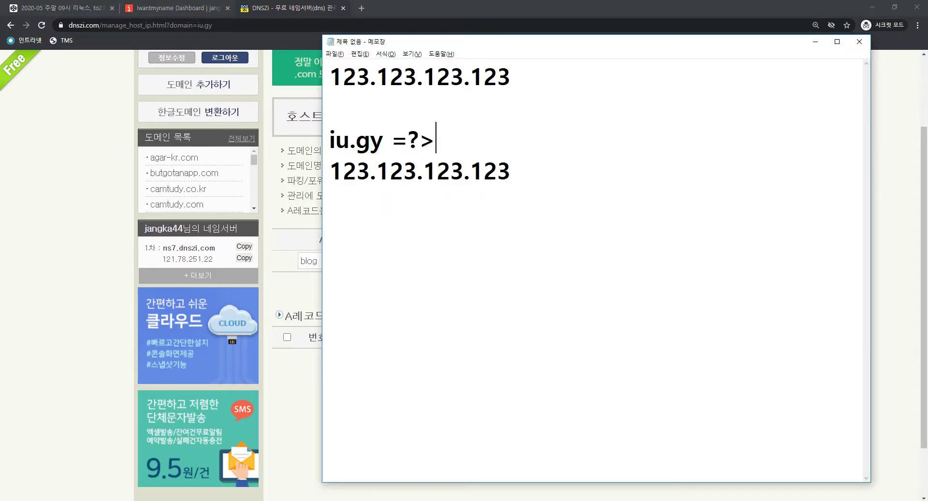
key(BackSpace)
key(BackSpace)
text(>)
key(Delete)
key(End)
key(Return)
key(Return)
Type 'blog.iu.gy =>' on the new Notepad line
text(b;log)
key(BackSpace)
key(BackSpace)
key(BackSpace)
key(BackSpace)
key(BackSpace)
key(BackSpace)
text(blog.g)
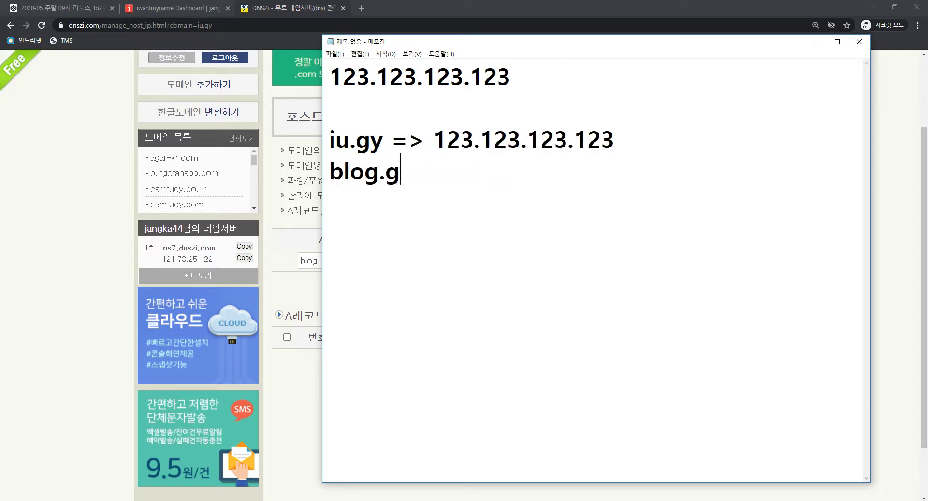
key(BackSpace)
text(iu.gy)
key(BackSpace)
key(BackSpace)
text(gy =>)
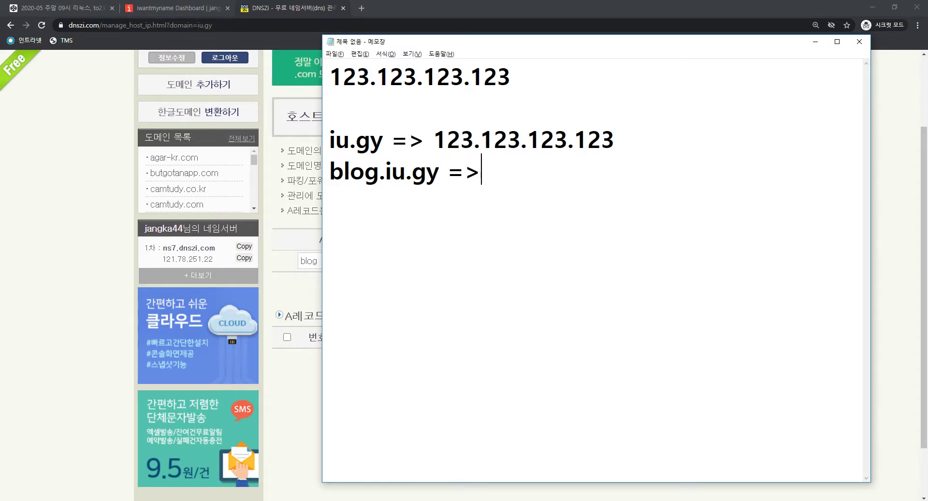
Finish the line with 123.123.123.127, checking it against the DNSZi form
key(alt+Tab)
key(alt+Tab)
text(123.123.123.)
key(alt+Tab)
key(alt+Tab)
text(.12)
key(BackSpace)
key(BackSpace)
key(BackSpace)
key(BackSpace)
text(.127)
key(alt+Tab)
click(481, 335)
click(484, 332)
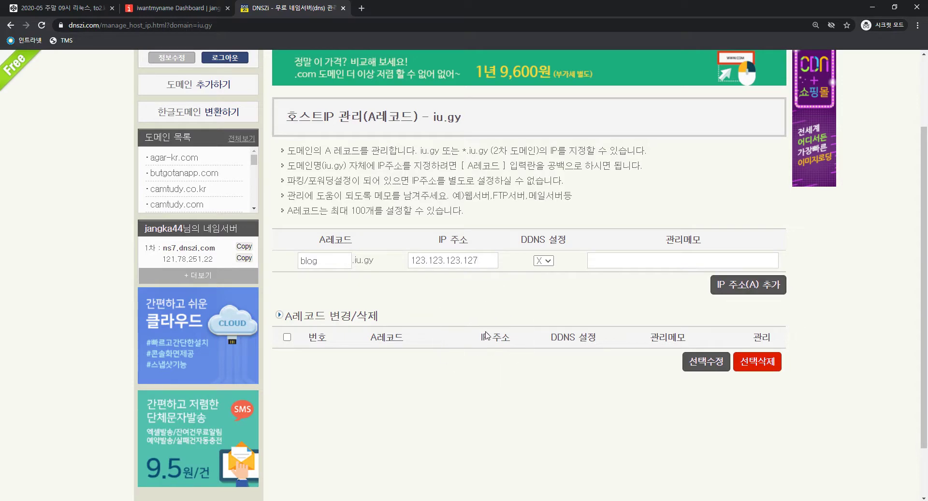
key(alt+Tab)
key(alt+Tab)
Search Google for 네이버 클라우드, open the result and start typing a Naver ID
click(361, 8)
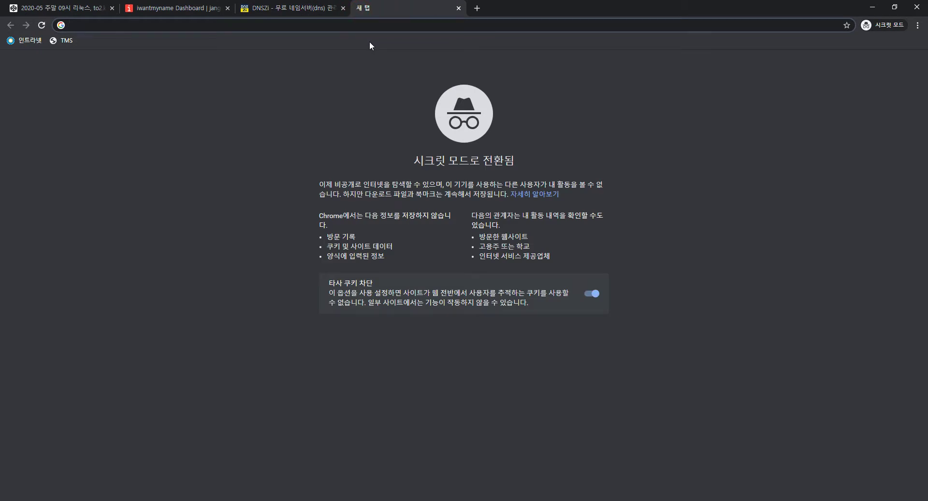
text(네이버 프)
text(ㄹ라우드)
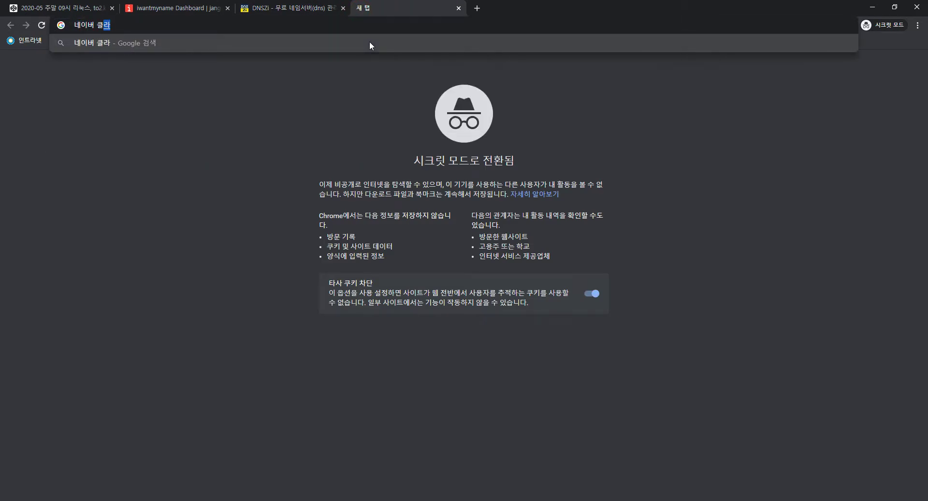
key(Return)
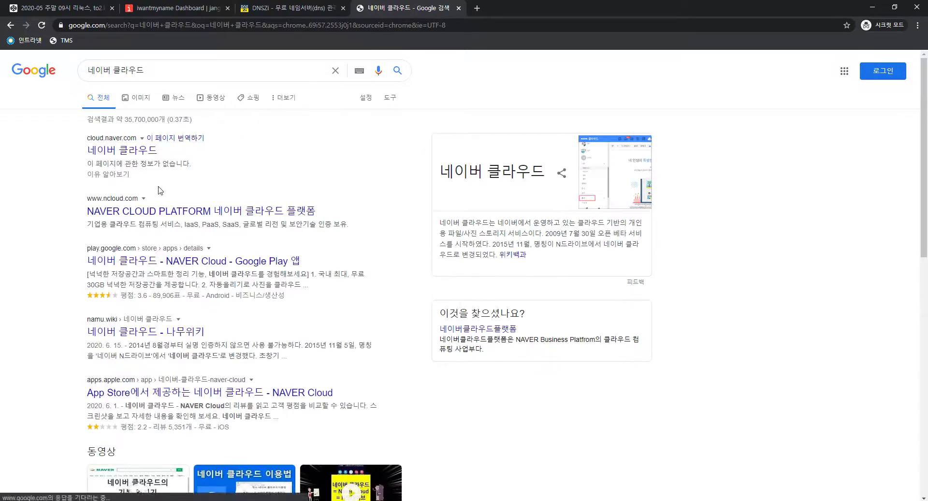
click(119, 151)
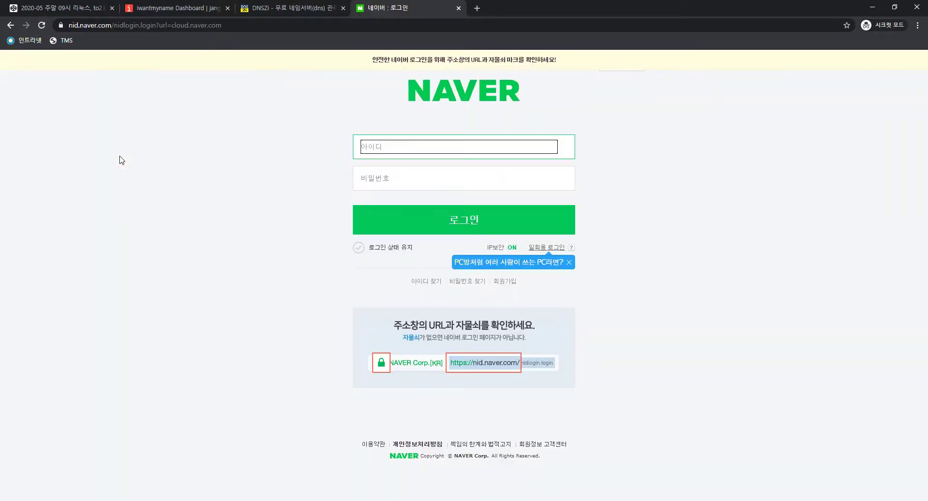
click(452, 150)
text(ㅓ)
key(BackSpace)
text(jang)
key(ctrl+a)
text(jan)
Search for 네이버 클라우드 플랫폼 and open the NAVER CLOUD PLATFORM result
click(447, 27)
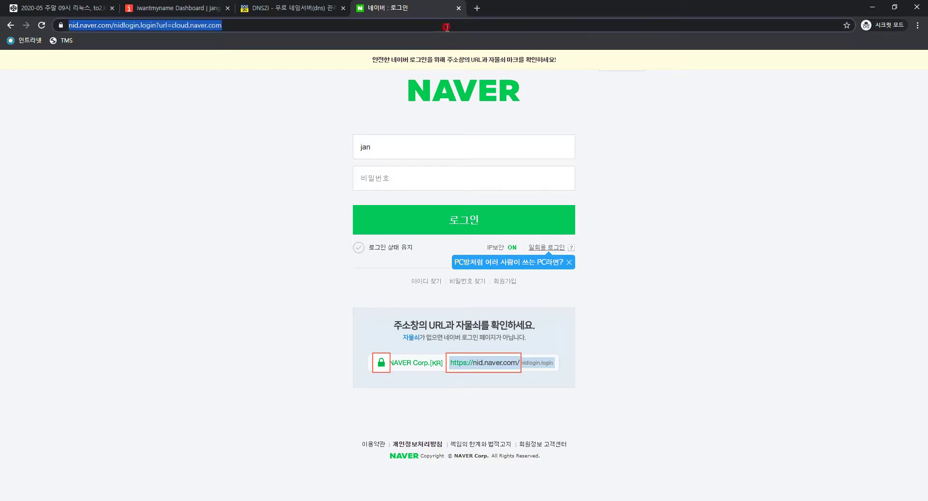
text(네이버 클라우드 플래)
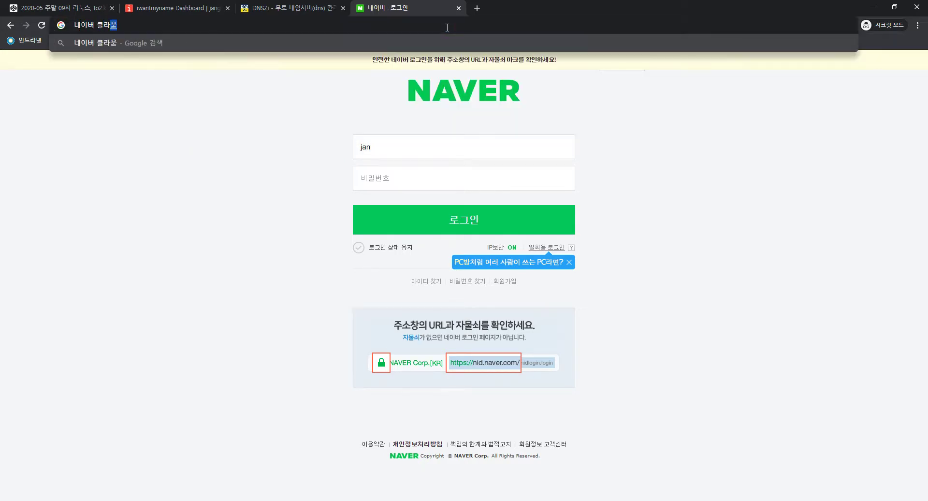
text(ㅅ폼)
key(Return)
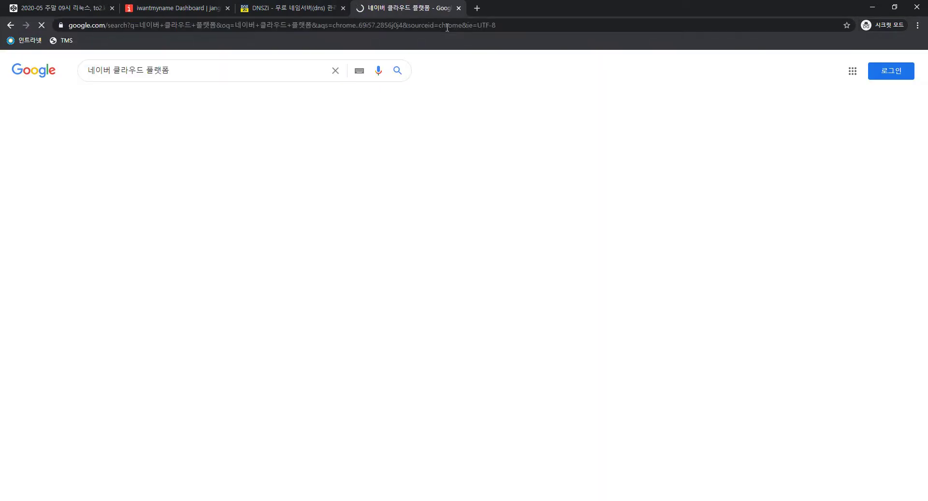
click(241, 151)
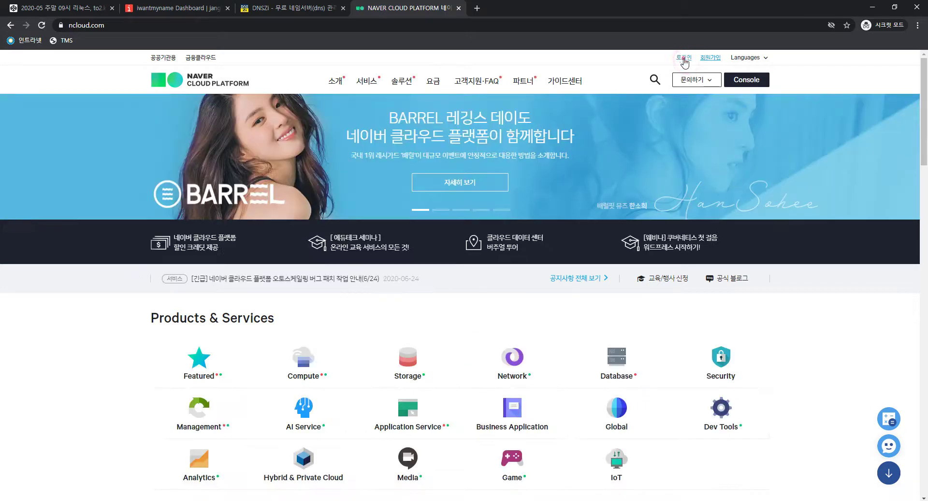
On the login page, enter the account ID and password and submit
click(683, 58)
text(ㅓ)
key(BackSpace)
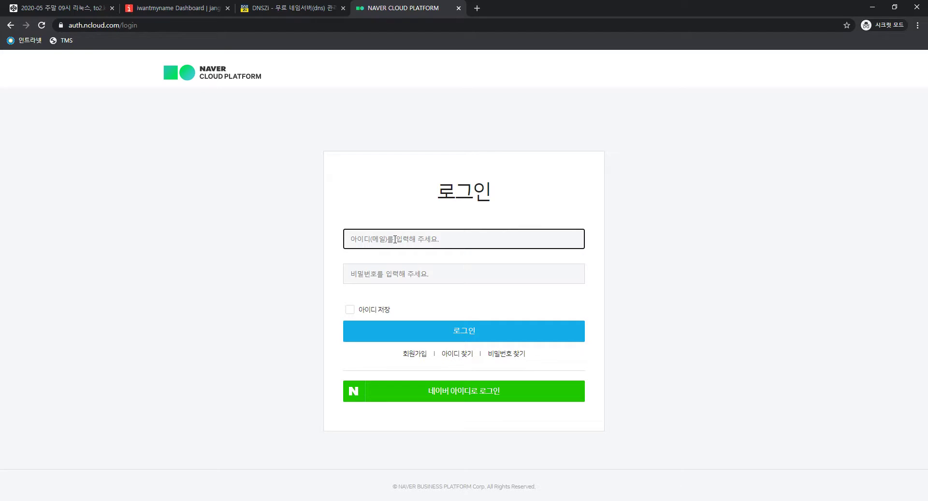
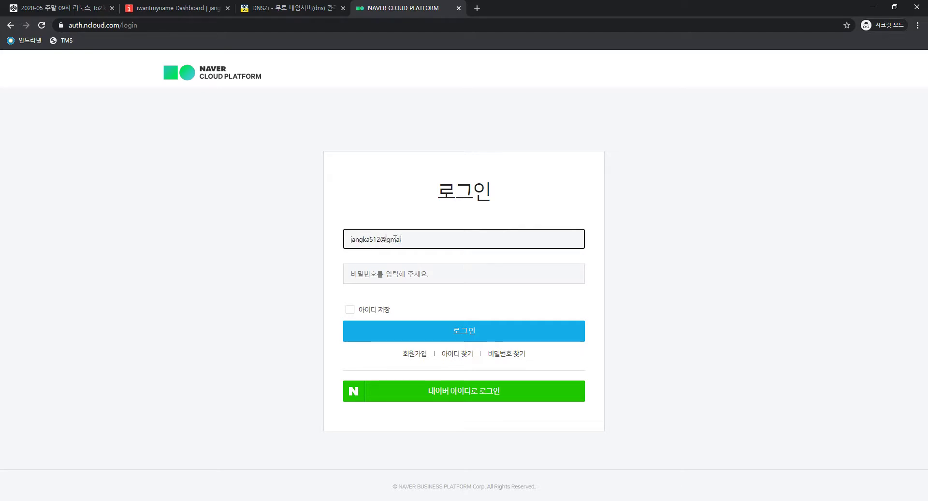
key(Tab)
text(***********)
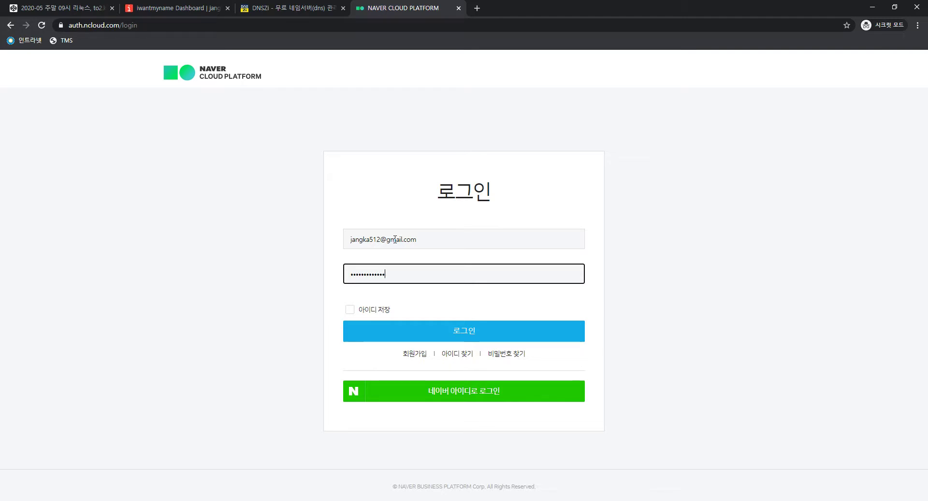
key(Return)
Re-enter the account password and resubmit the login several times
click(395, 238)
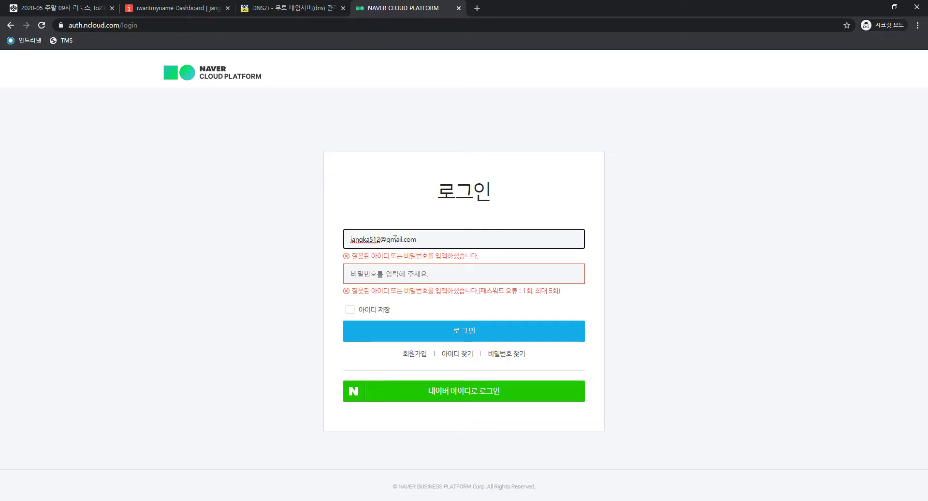
click(428, 238)
key(Tab)
text(••••••••)
key(Return)
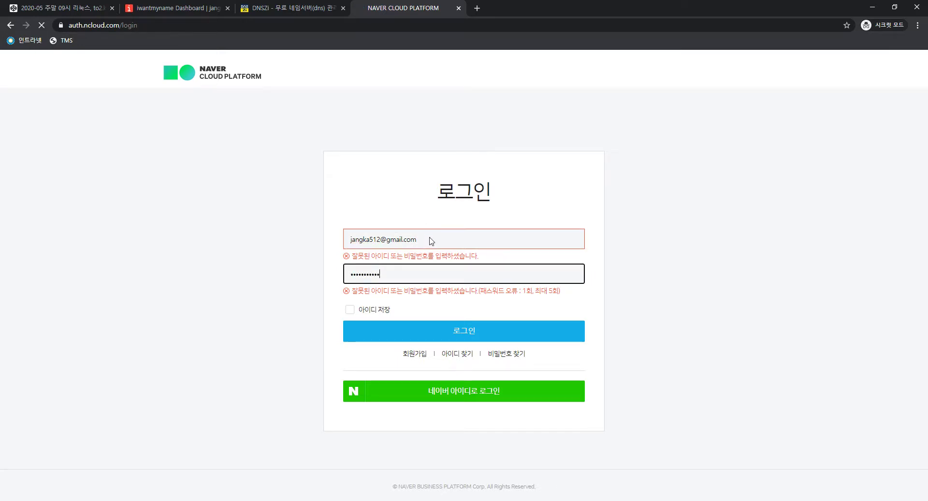
key(Tab)
text(••••••••)
click(430, 237)
key(Tab)
text(•••)
key(ctrl+a)
text(••••••••••)
key(Return)
Start the captcha, turn on remembering the login ID, retype the password and resubmit
click(430, 245)
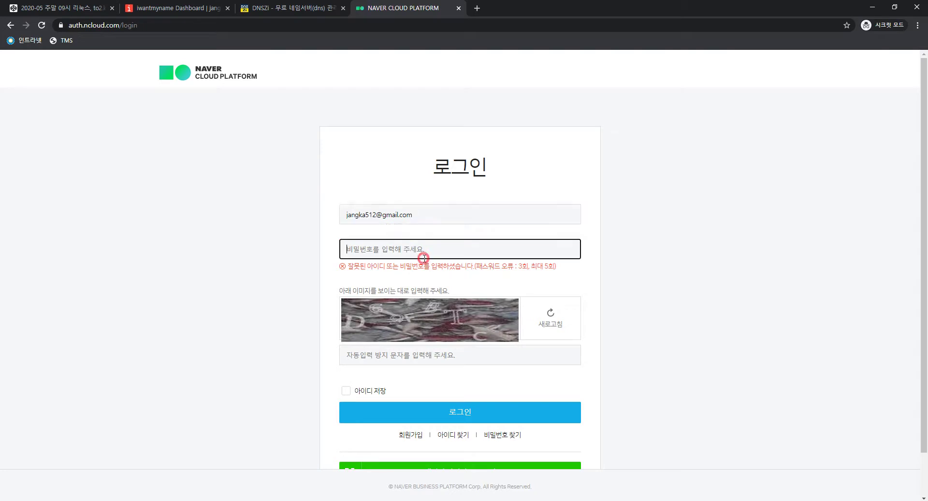
click(420, 355)
text(D69FBTC)
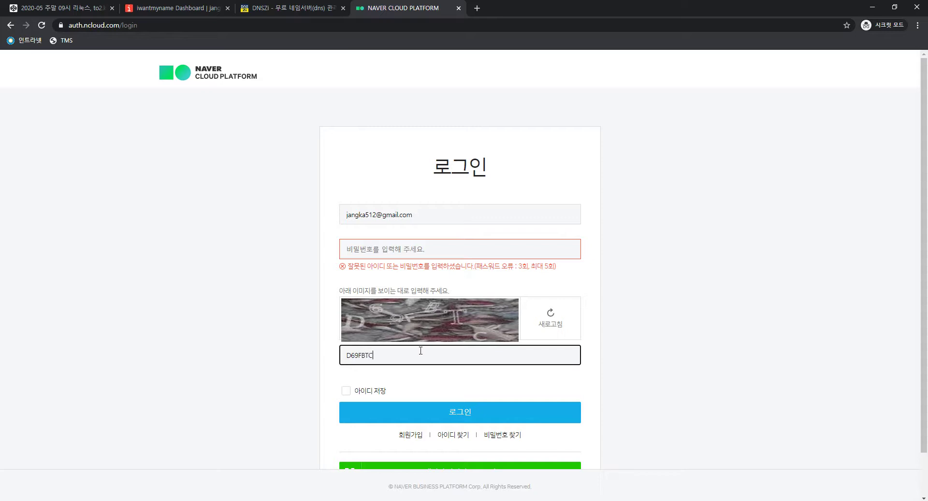
click(366, 393)
click(432, 244)
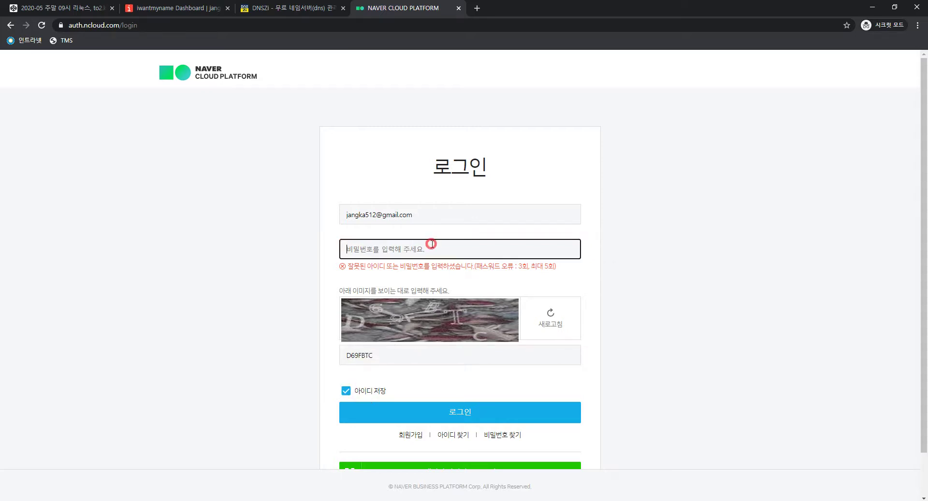
text(•••)
key(Return)
Enter the password and the captcha code, then log in
click(432, 244)
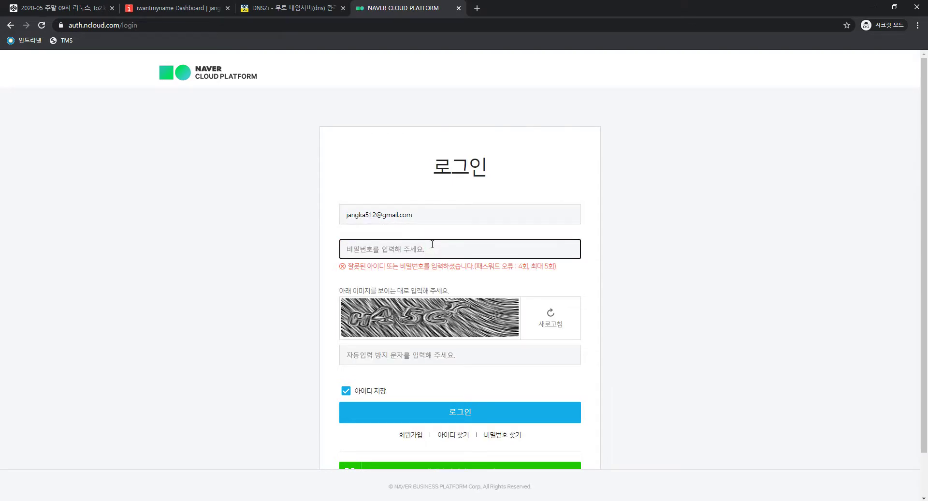
text(********)
key(Tab)
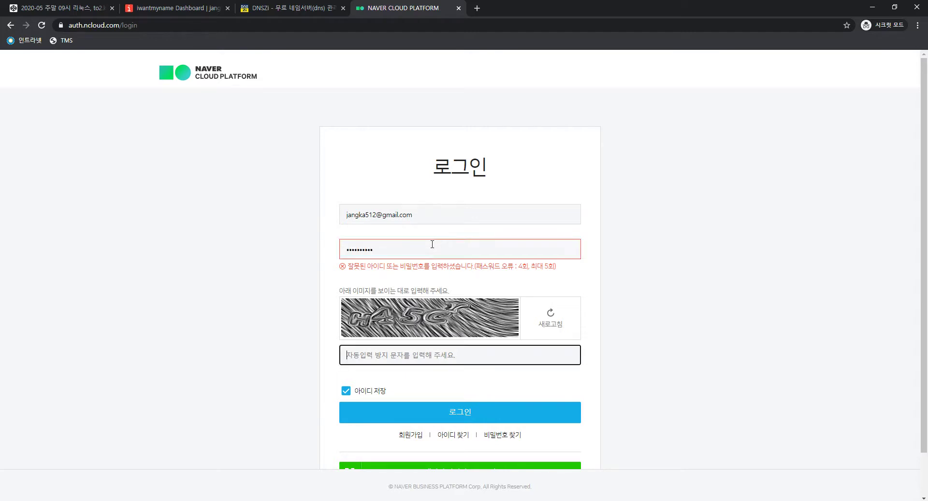
text(H45C)
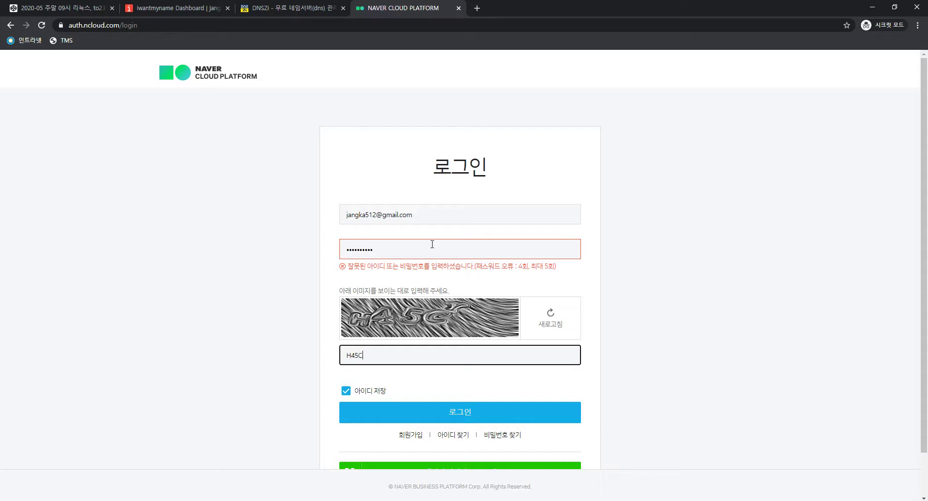
text(Y)
click(477, 410)
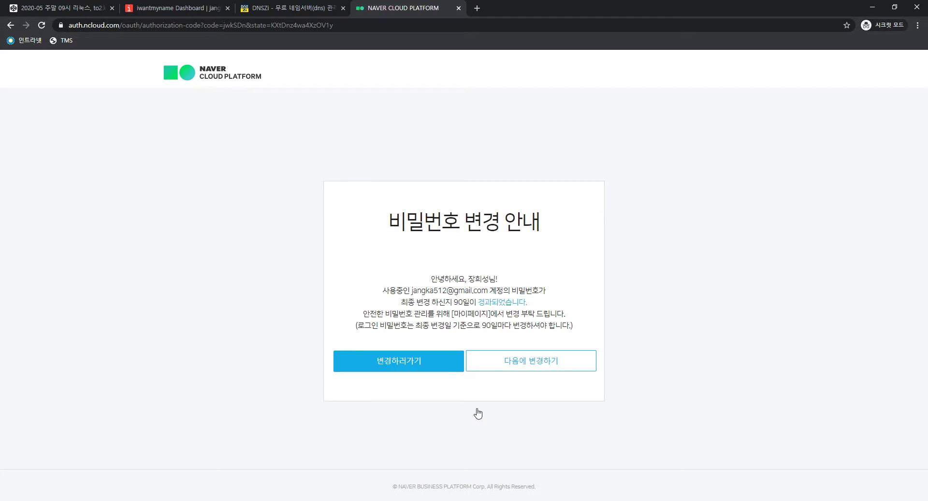
Postpone the password change and go to the management console dashboard
click(559, 366)
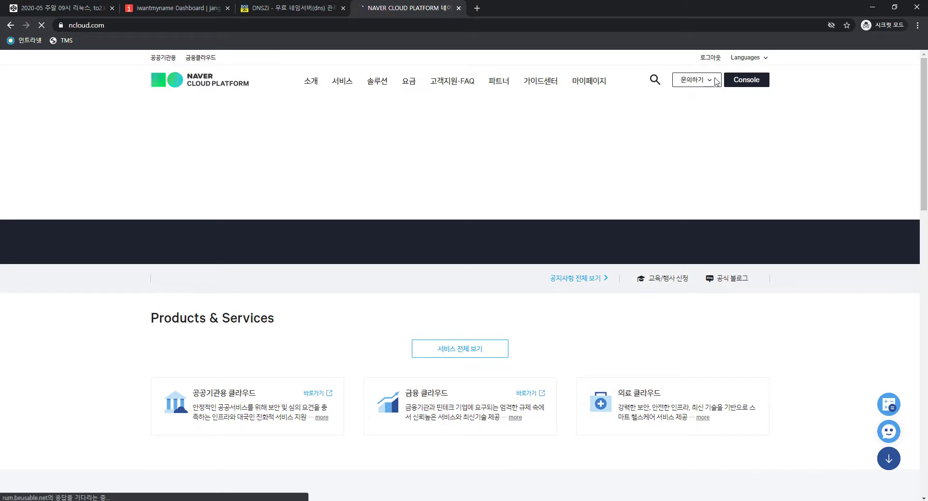
click(752, 82)
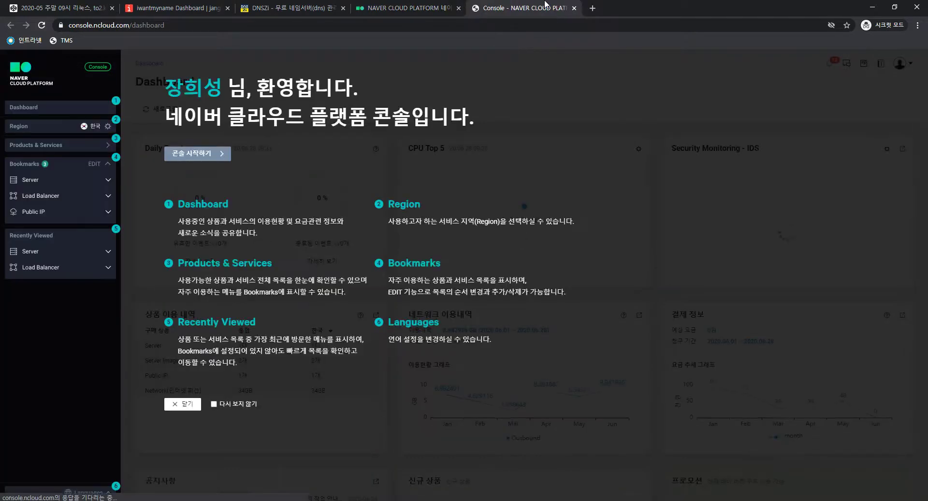
click(188, 404)
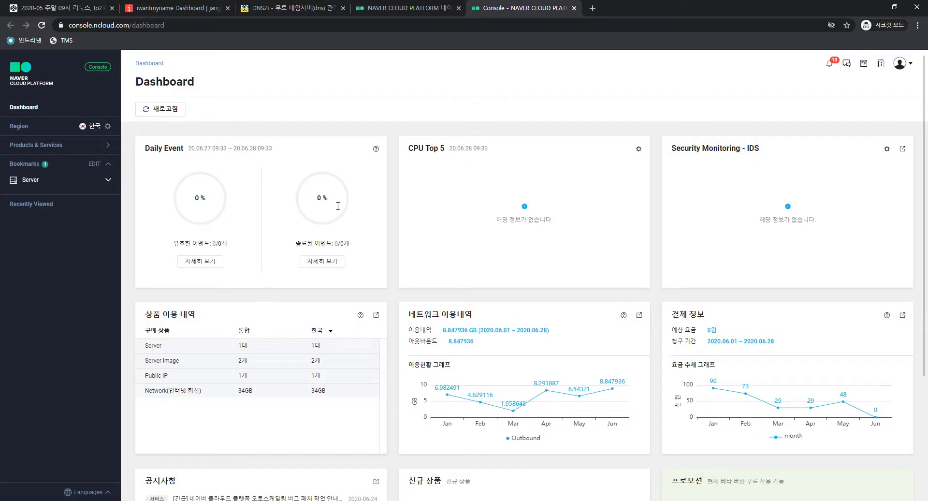
click(28, 111)
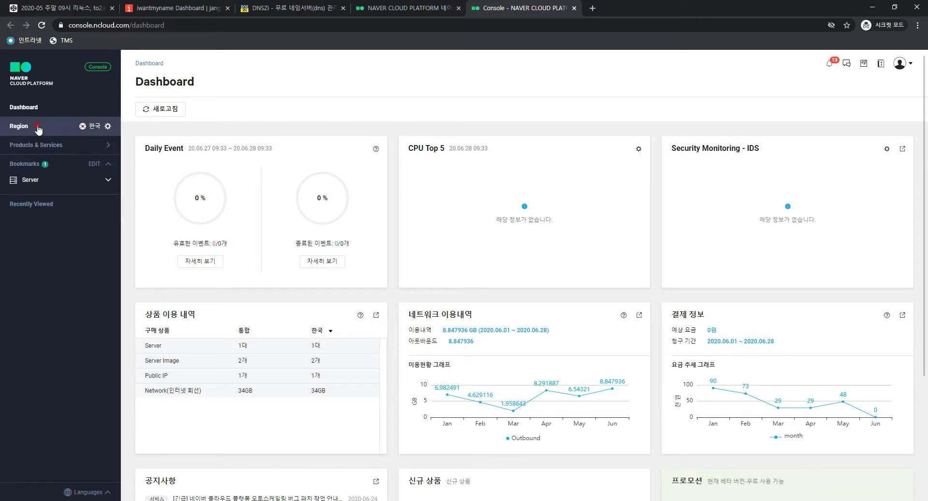
Keep the Korea region and open Server from the Products & Services list
click(39, 129)
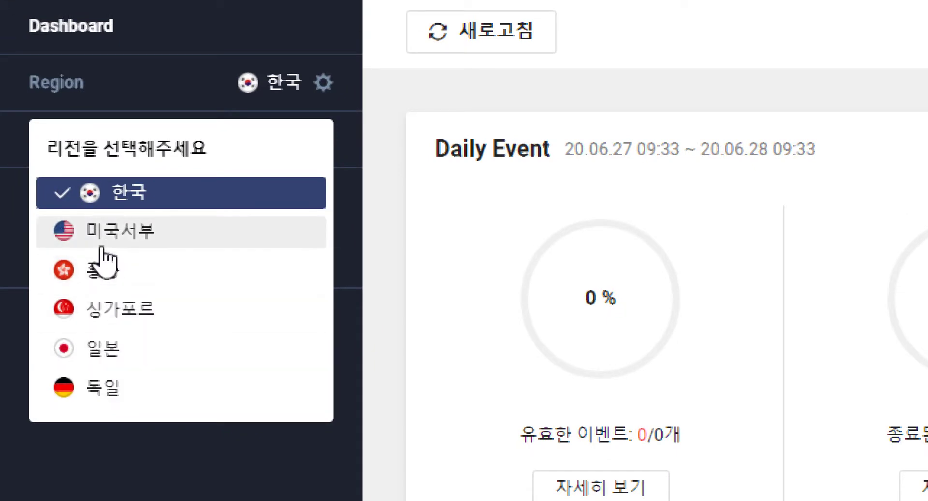
click(125, 198)
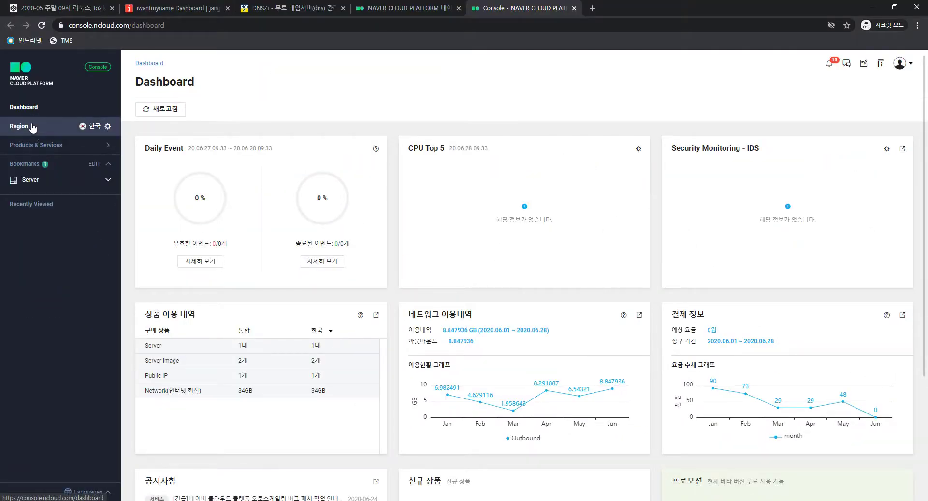
click(35, 147)
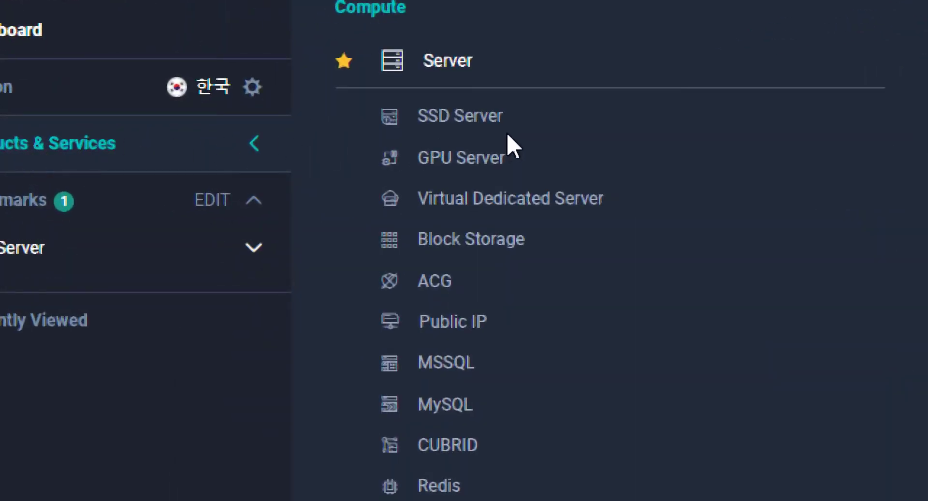
click(471, 119)
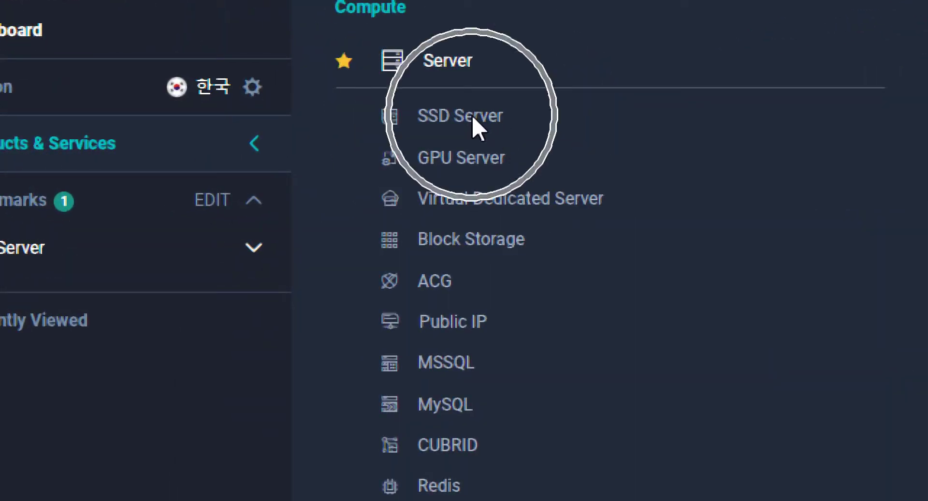
click(453, 62)
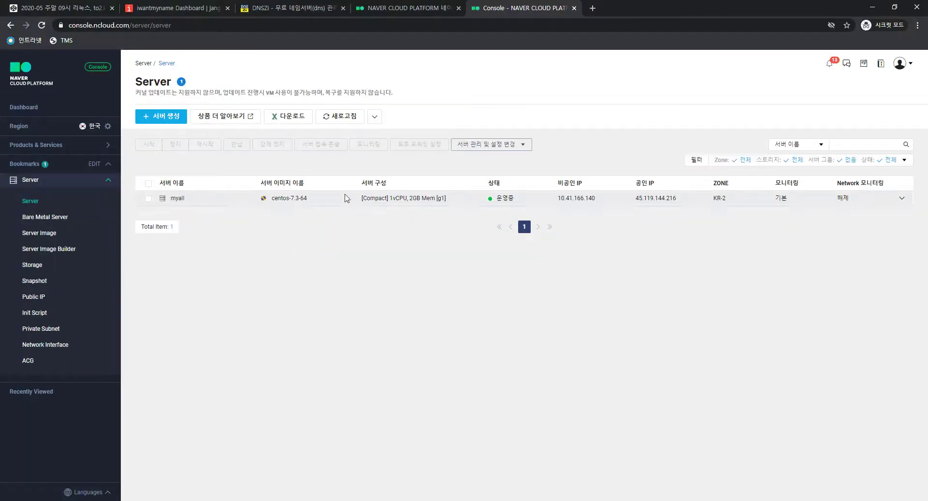
click(225, 234)
Start a new server with a CentOS Compact image, choosing centos-7.3-64
click(169, 118)
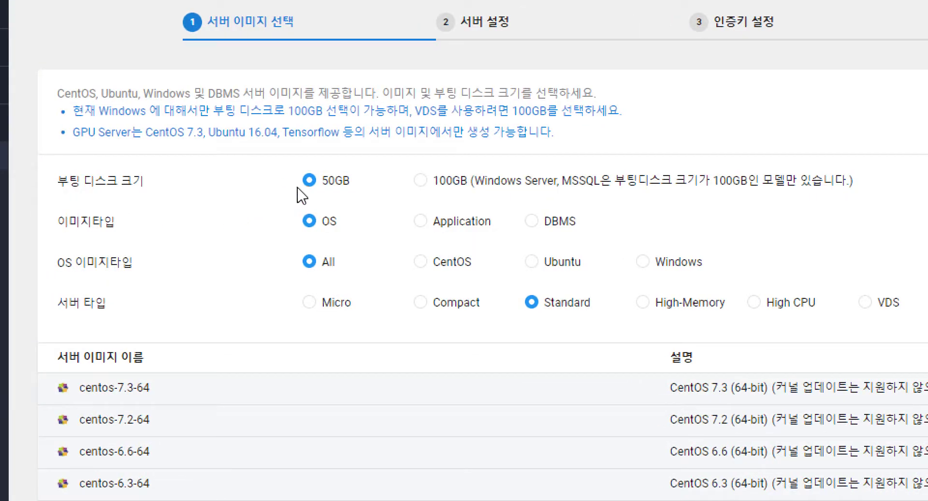
click(310, 182)
click(323, 229)
click(426, 265)
click(459, 265)
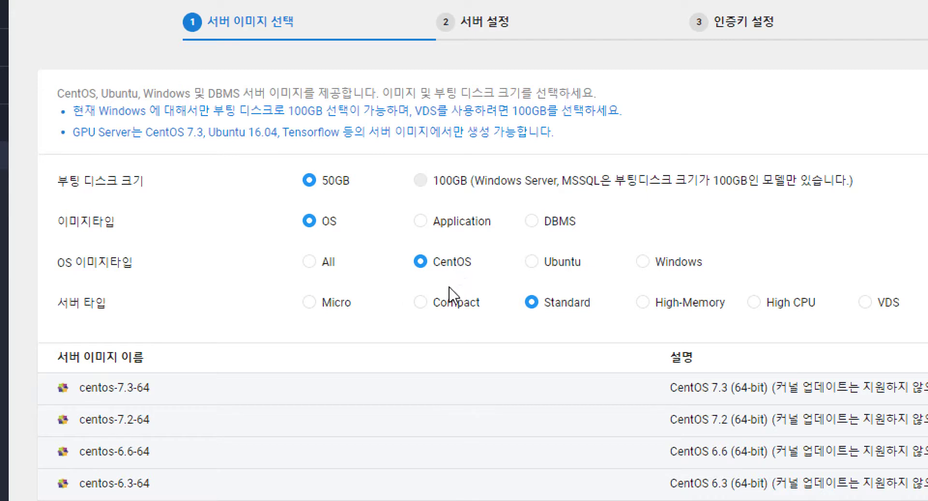
click(437, 310)
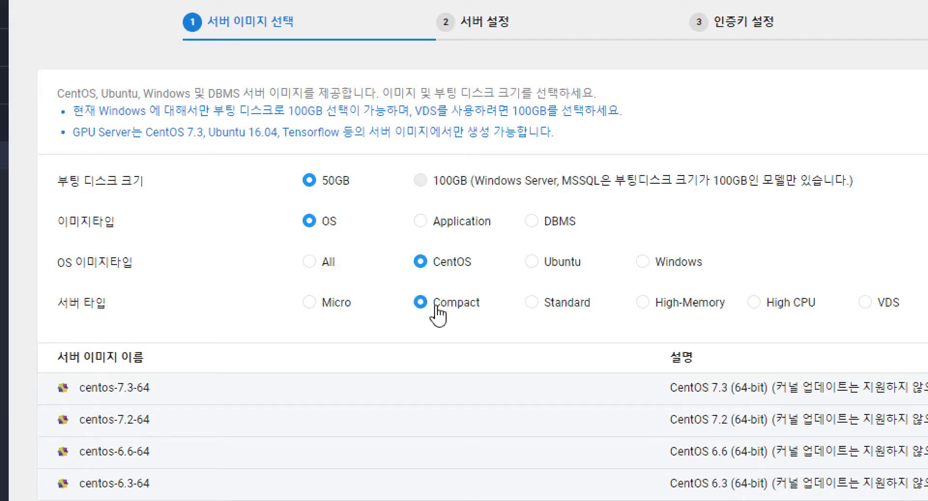
click(310, 309)
click(445, 309)
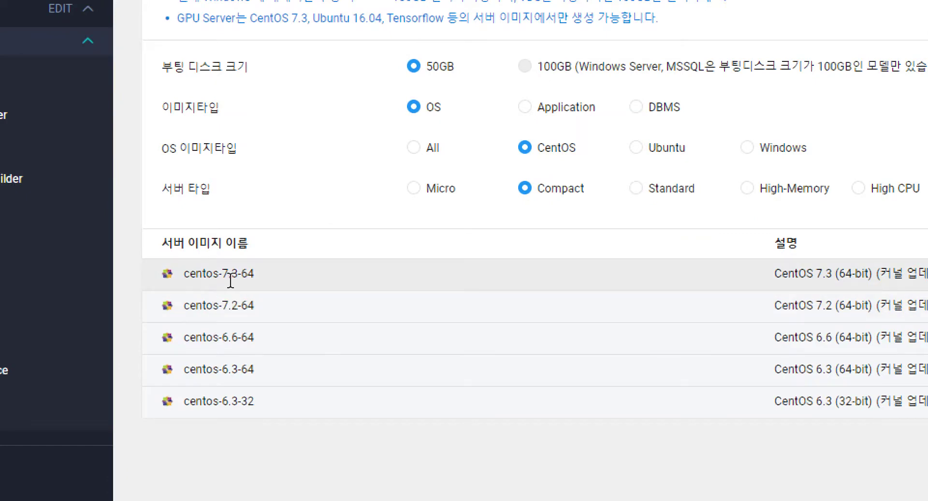
click(873, 273)
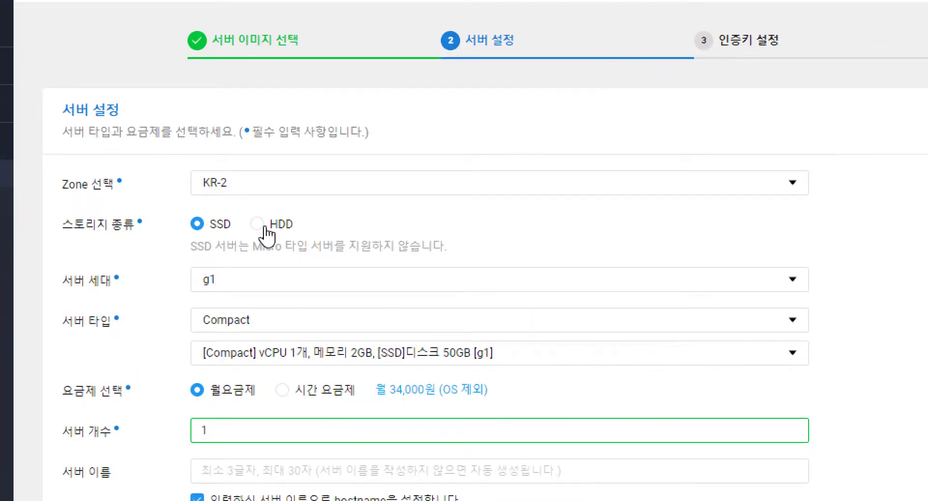
Choose HDD storage, keeping g1 generation and the Compact server type
click(264, 226)
click(218, 226)
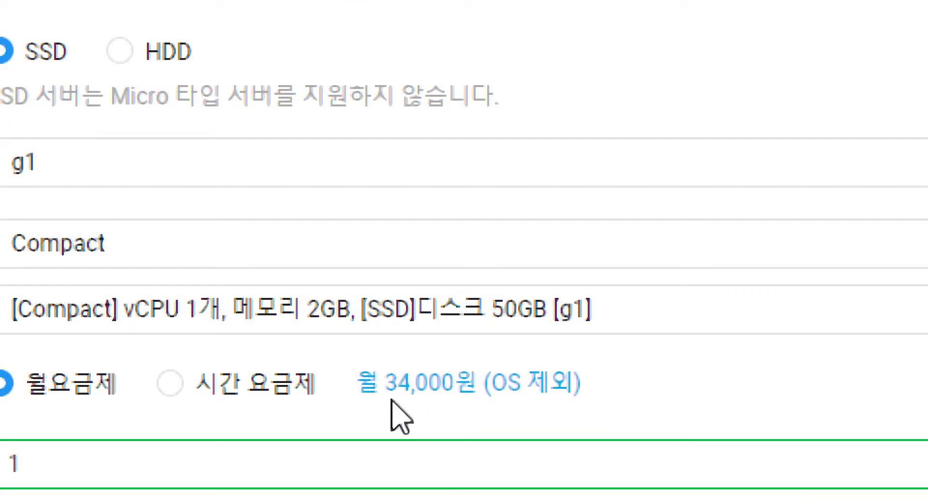
click(150, 55)
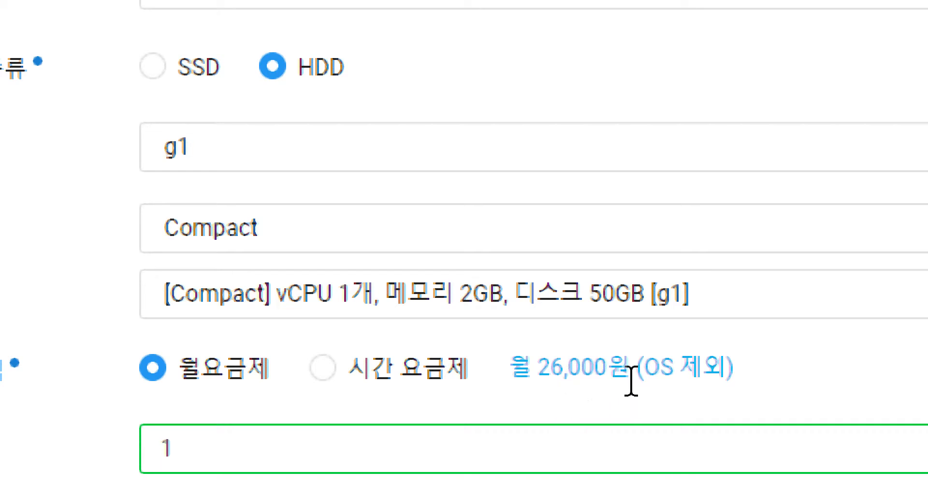
drag(646, 371, 768, 372)
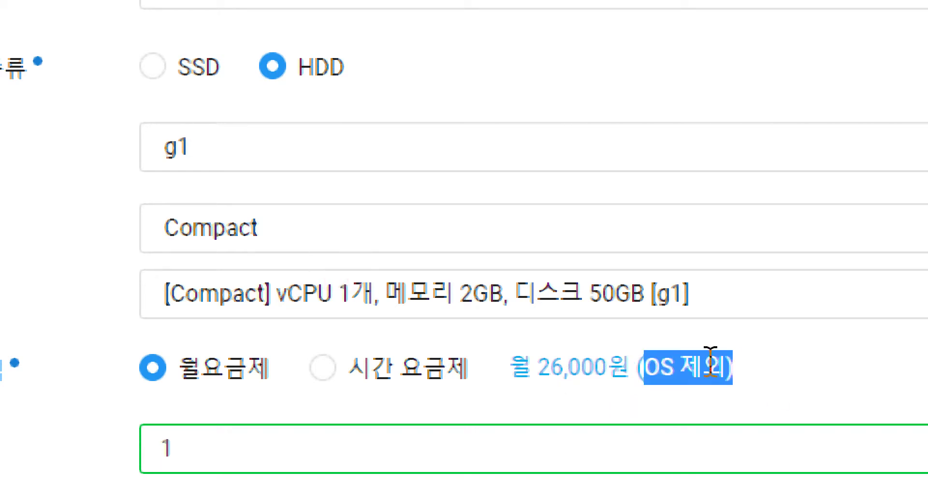
click(710, 359)
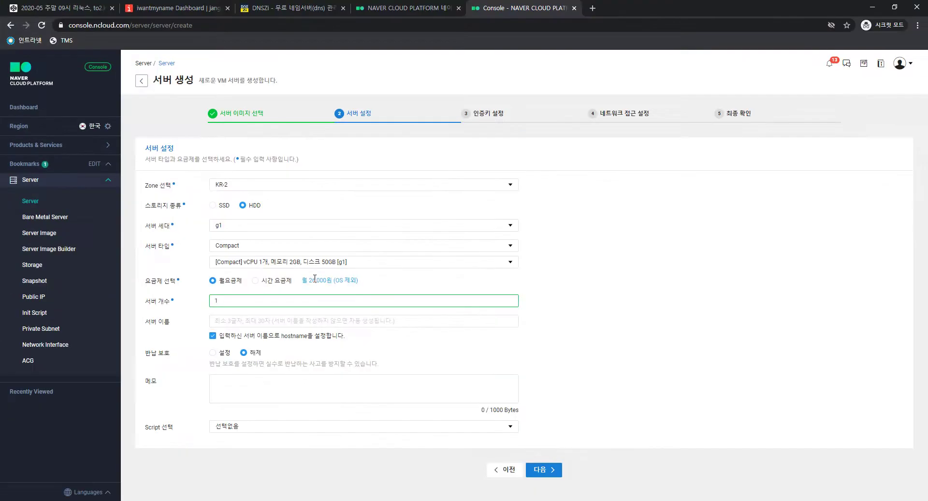
click(244, 228)
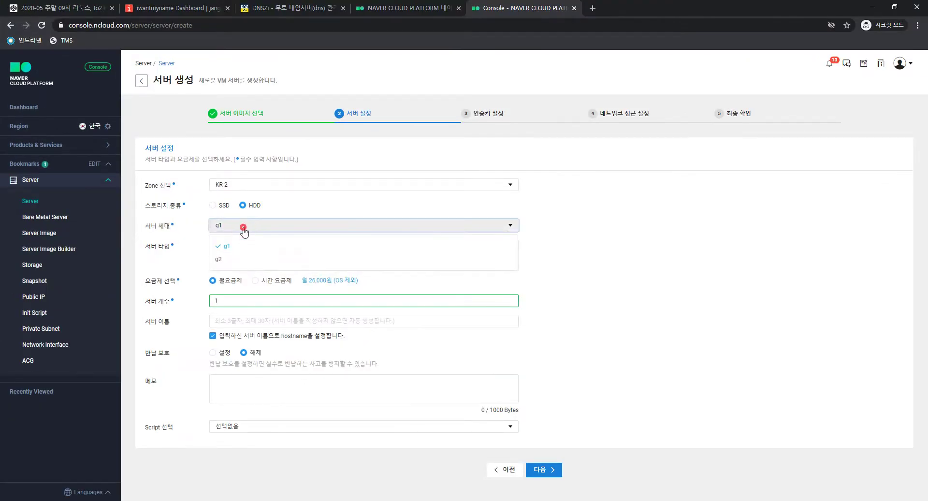
click(244, 228)
click(248, 246)
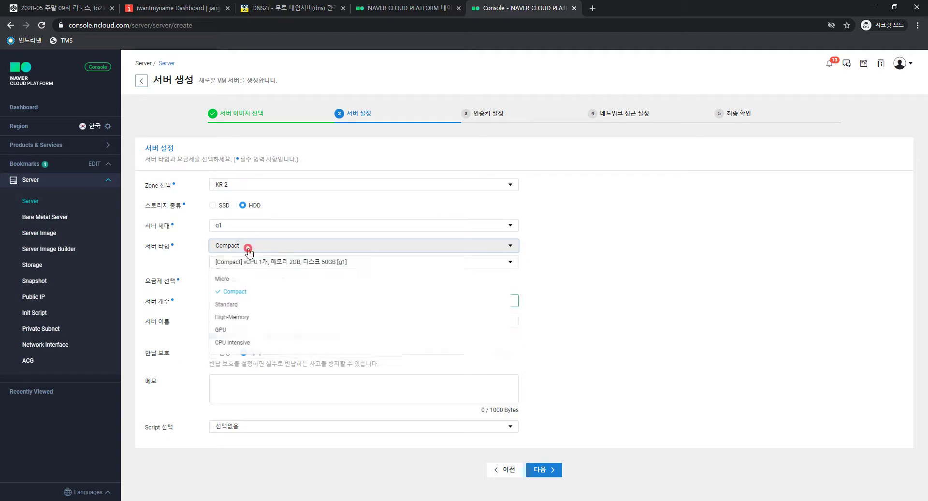
click(247, 248)
Name the server iu-gy with no init script and continue
click(253, 303)
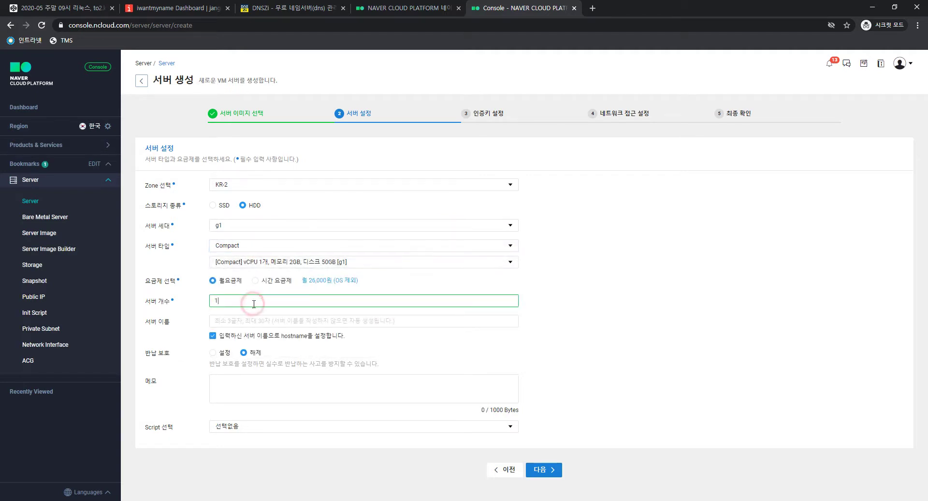
click(240, 320)
text(iu)
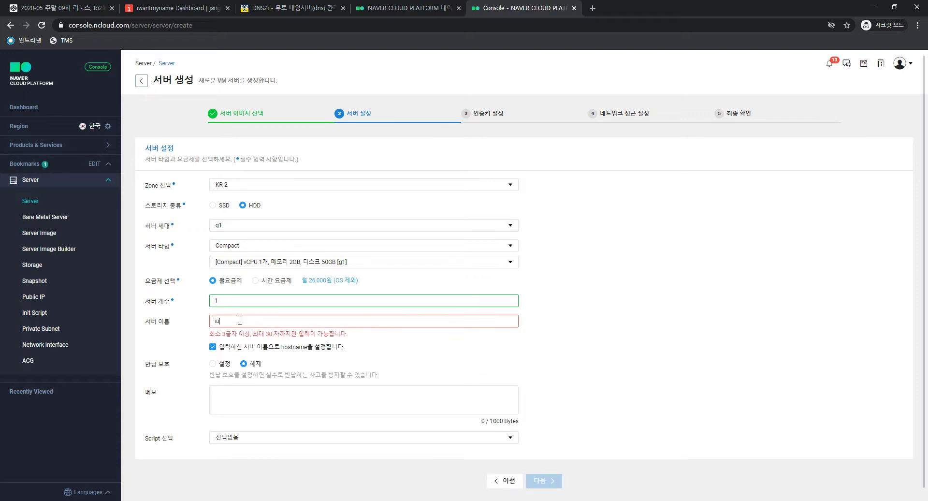
text(.gy)
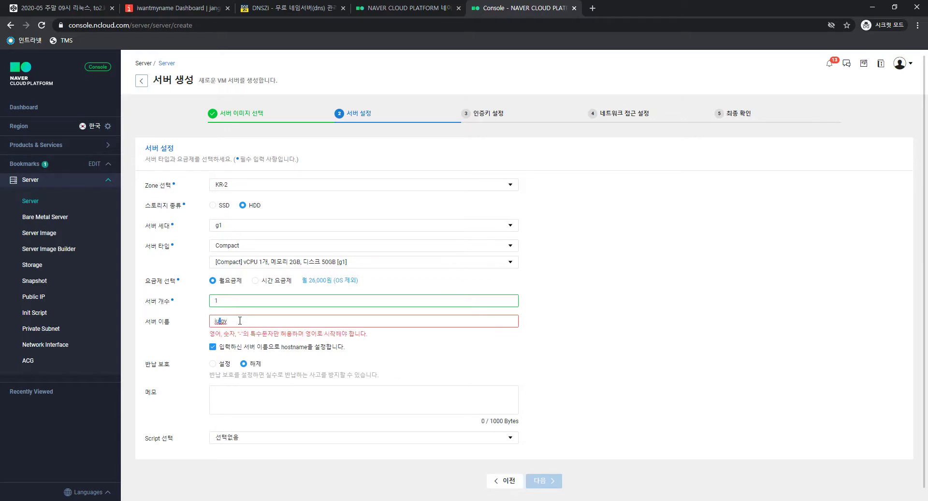
text(-)
key(ctrl+a)
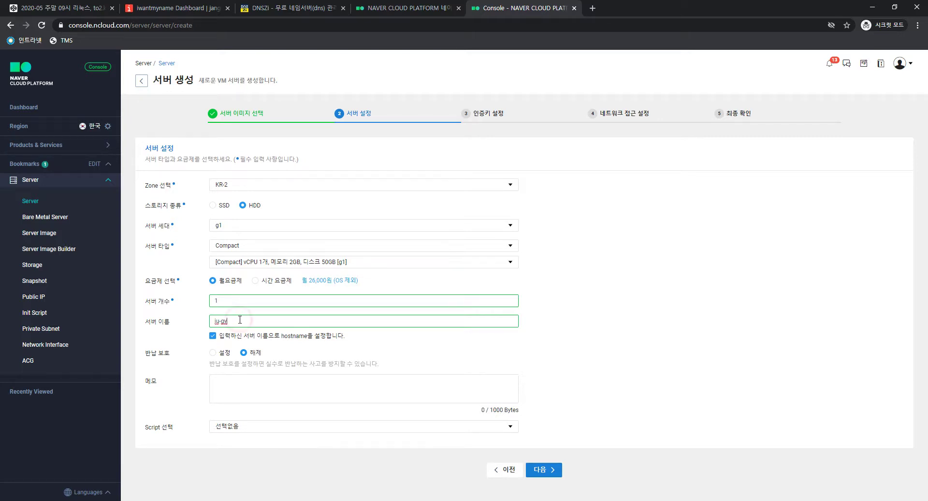
click(288, 394)
click(254, 386)
click(260, 425)
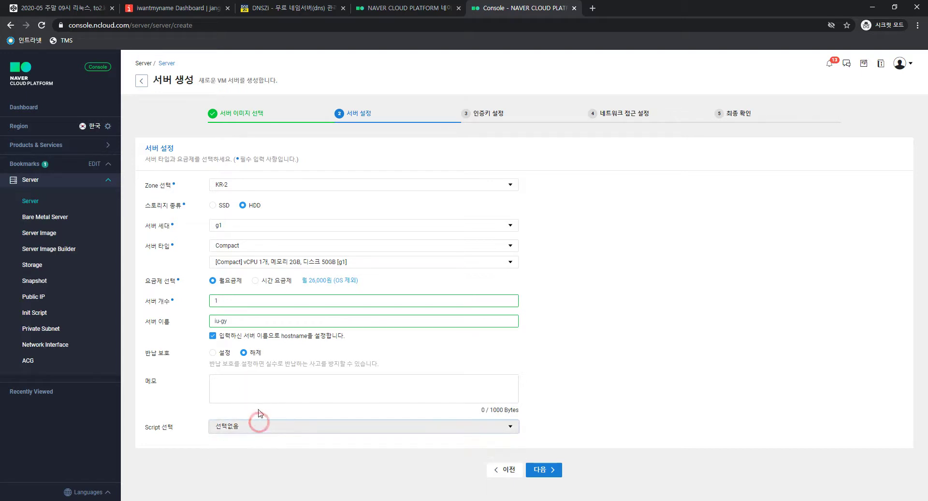
click(261, 394)
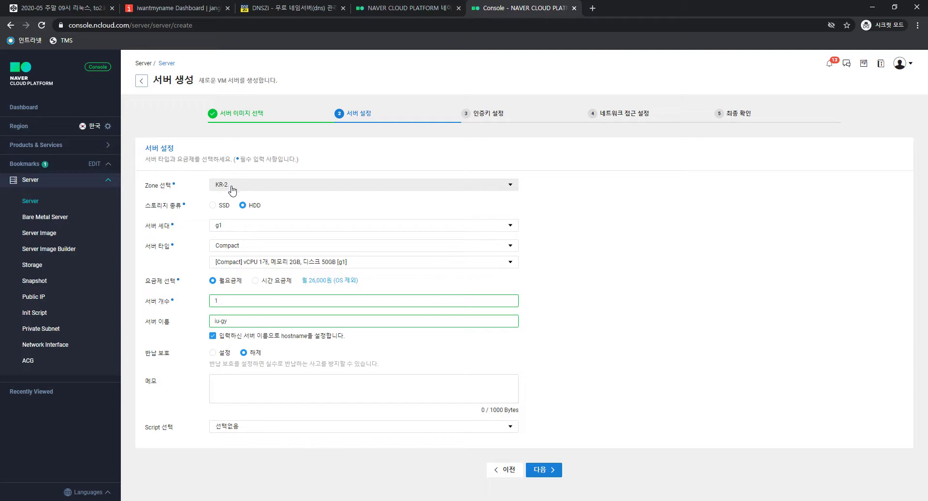
click(532, 469)
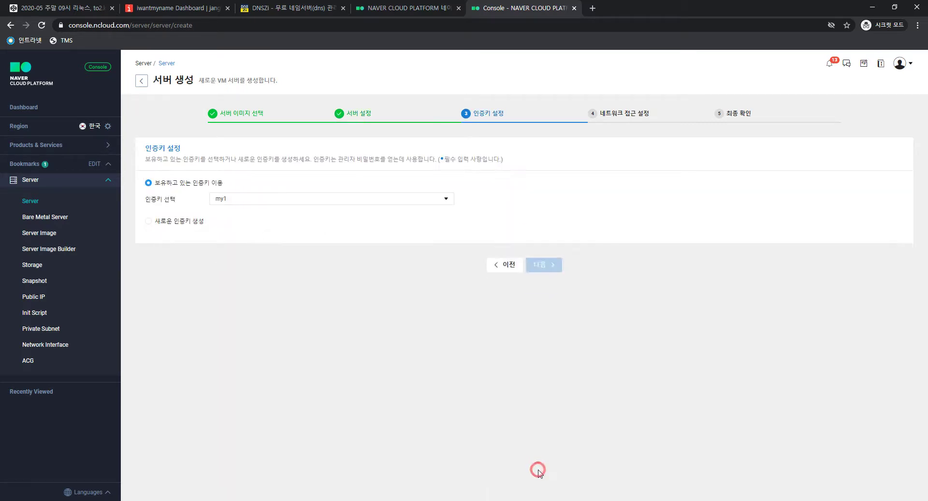
Inspect the existing authentication key list, leaving my1 selected
click(222, 200)
click(223, 200)
click(223, 200)
click(224, 200)
click(223, 200)
click(223, 200)
click(223, 200)
click(223, 200)
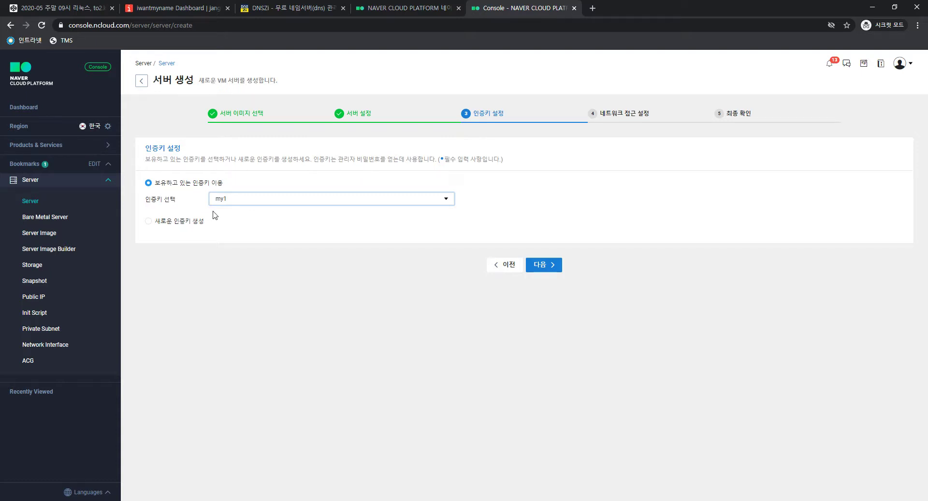
click(229, 202)
click(231, 204)
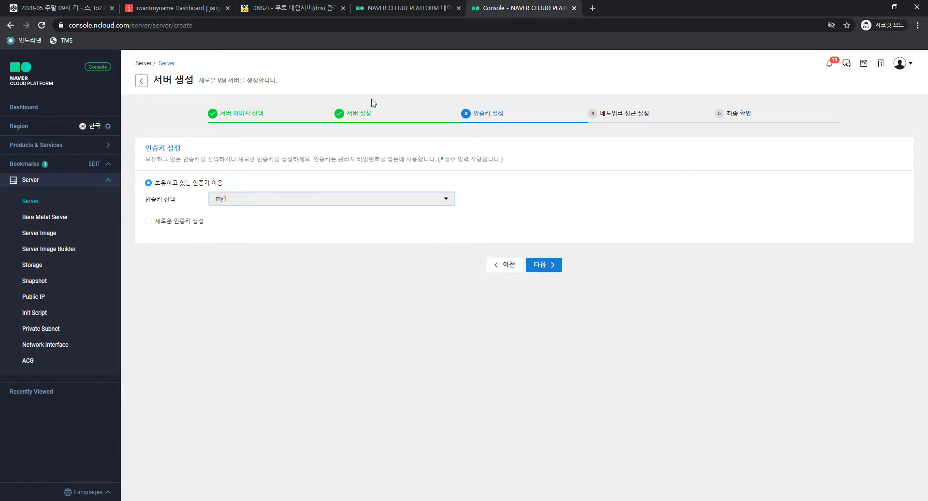
Open the Google Drive folder (drive.google.com) in a new browser tab
click(591, 9)
text(dr)
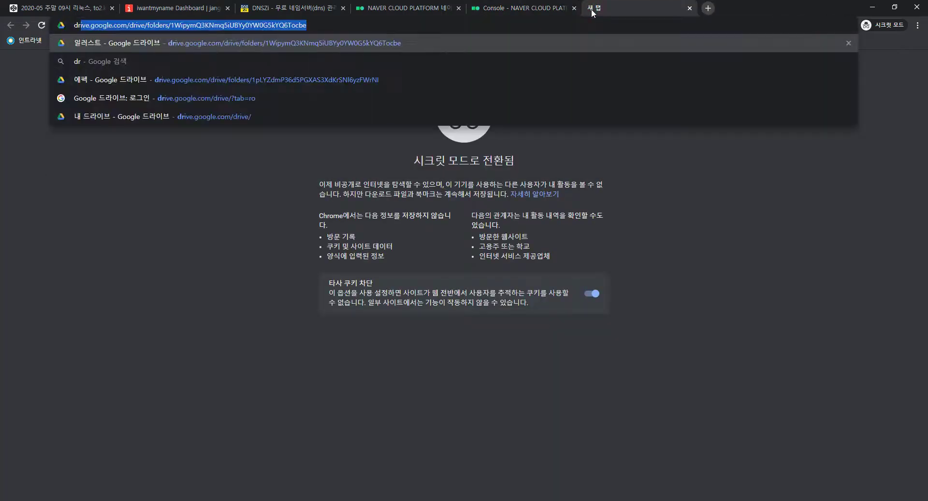
text(ive.google.c)
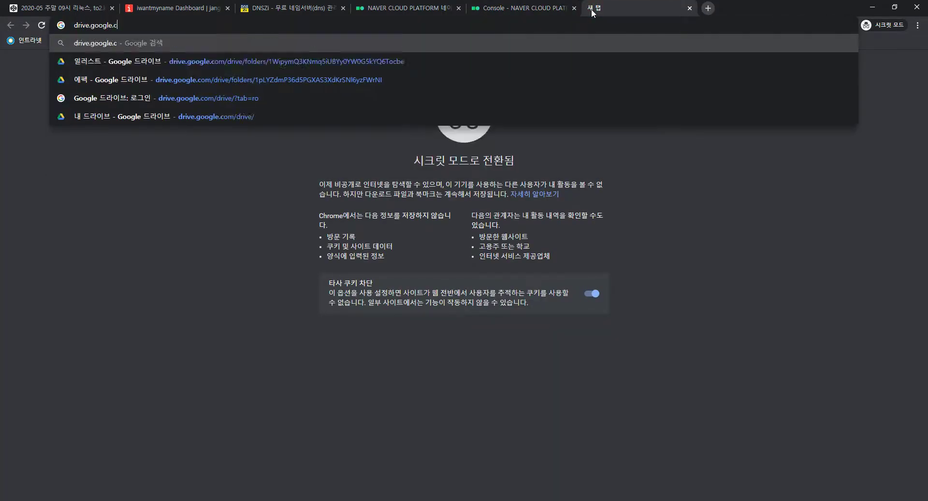
key(Return)
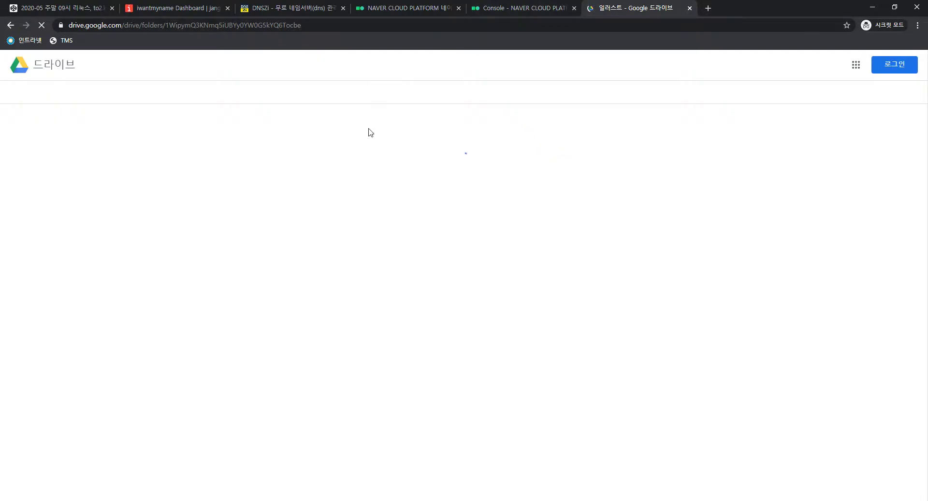
click(502, 8)
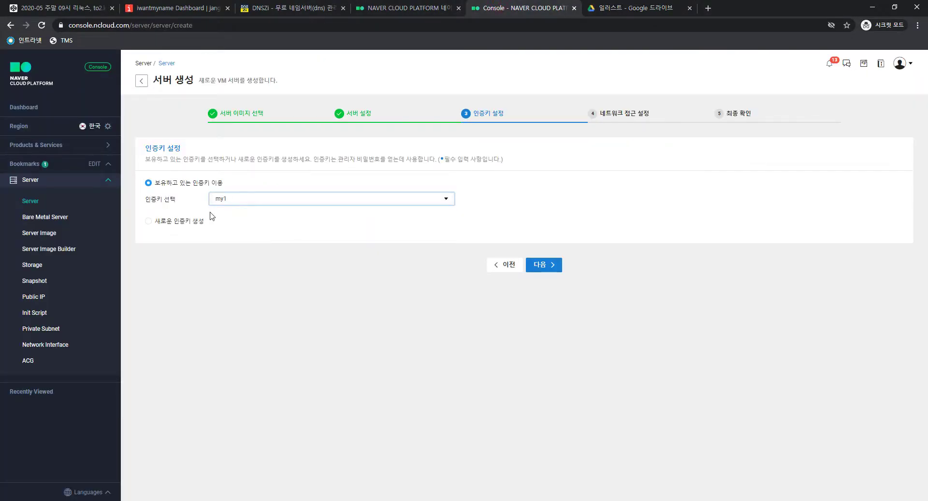
click(642, 5)
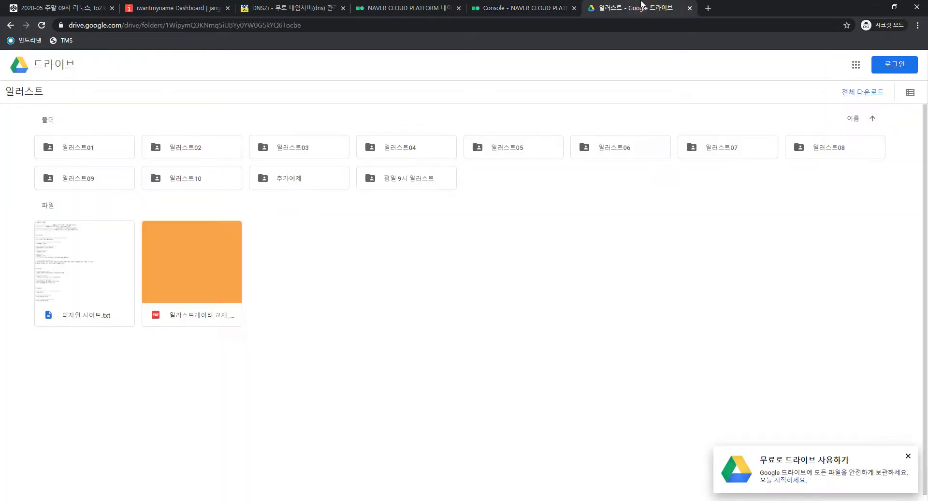
Back in the server wizard, choose to create a new authentication key
click(522, 8)
click(191, 222)
click(236, 219)
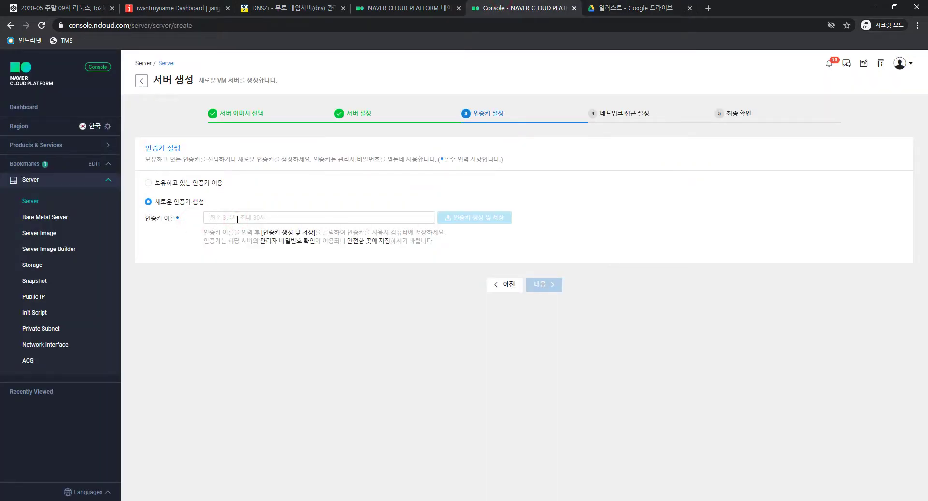
Generate the key named iu-gy and locate the saved iu-gy.pem in Downloads
text(iu)
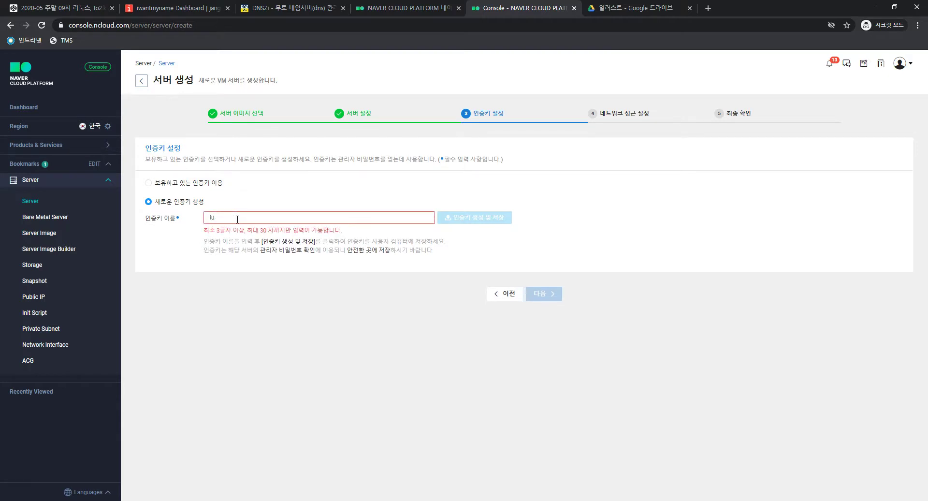
text(-gy)
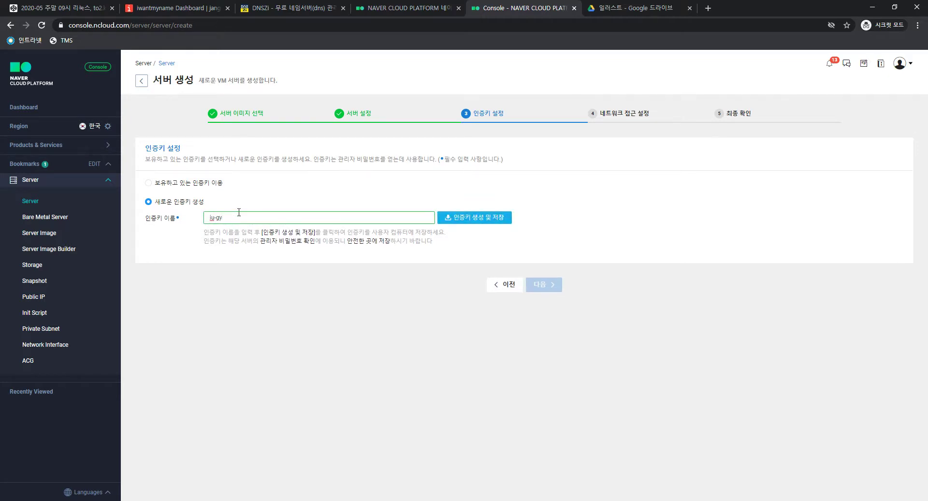
click(460, 218)
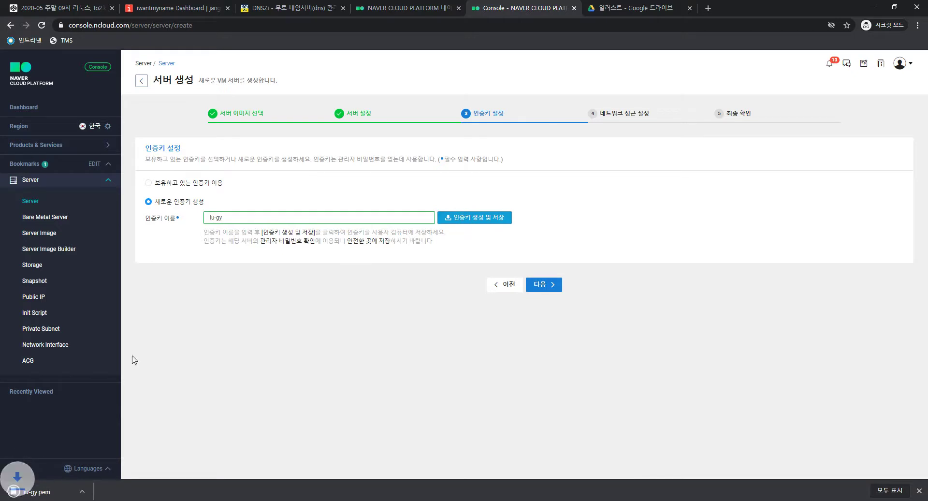
click(100, 490)
click(126, 458)
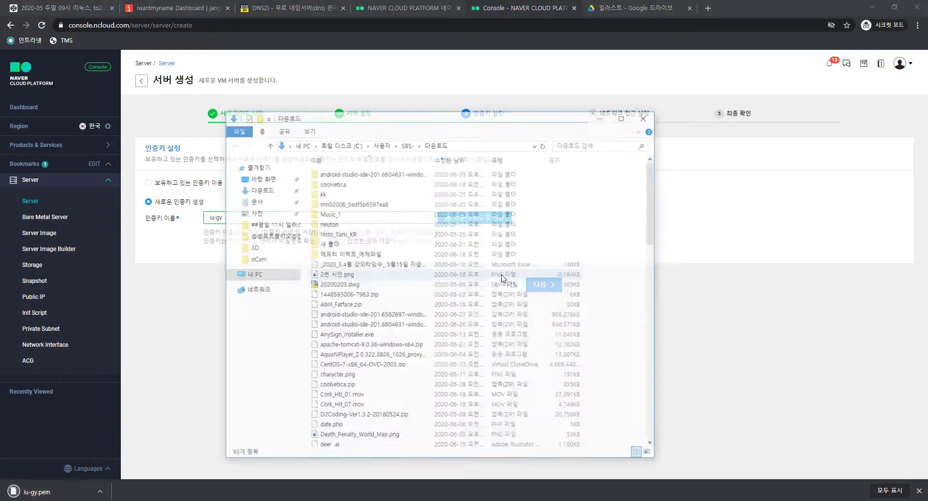
scroll(394, 420, down, 4)
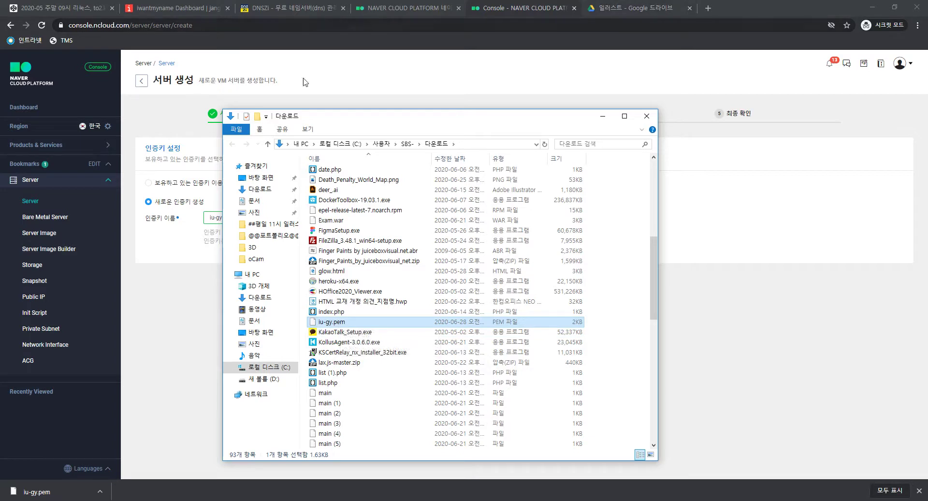
click(334, 323)
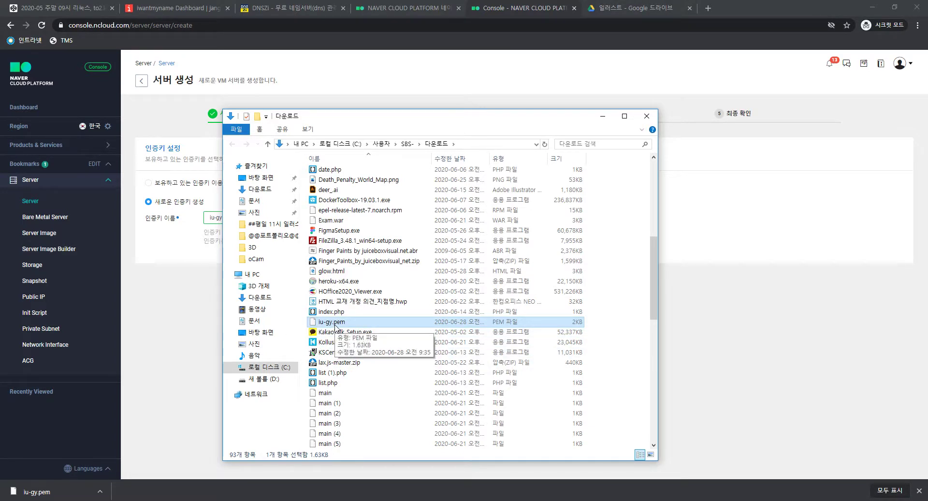
click(633, 8)
Sign in to Google Drive with the account e-mail and password
click(348, 248)
click(895, 64)
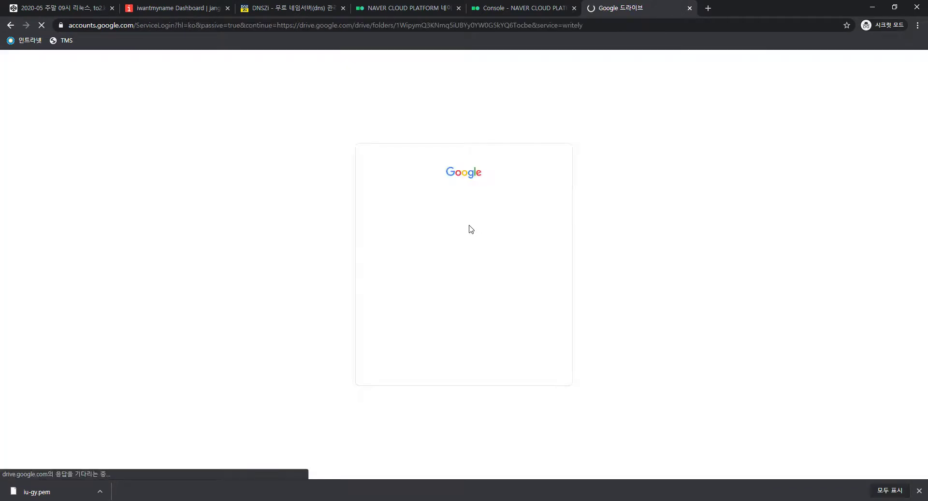
click(450, 245)
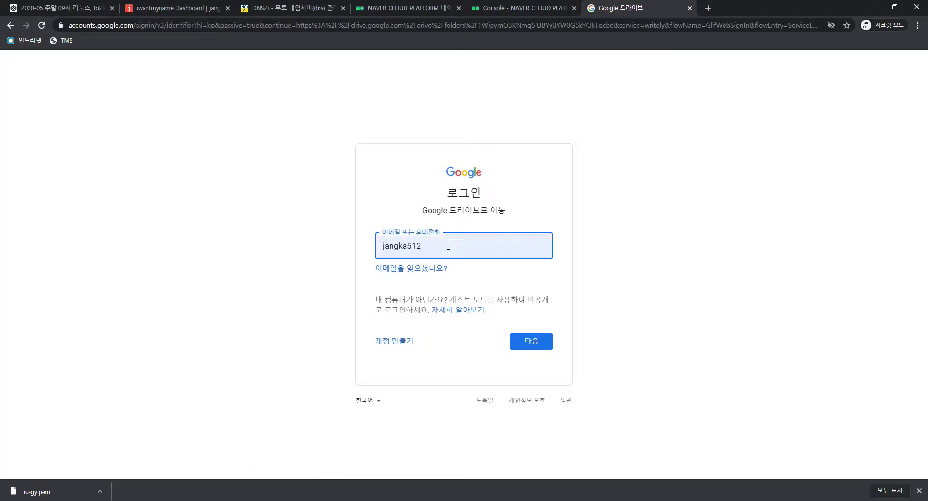
key(Return)
text(•••••••••••••)
key(Return)
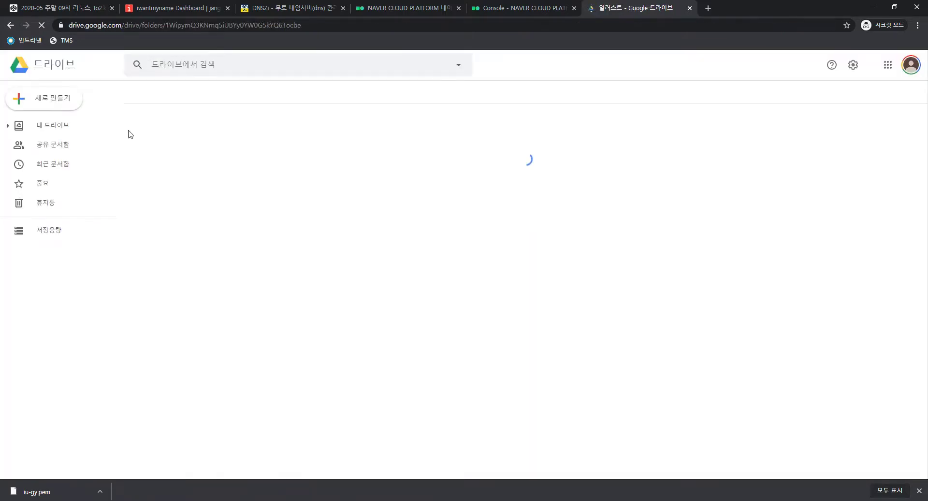
Try creating items in the read-only shared 일러스트 folder, then go to My Drive
click(52, 99)
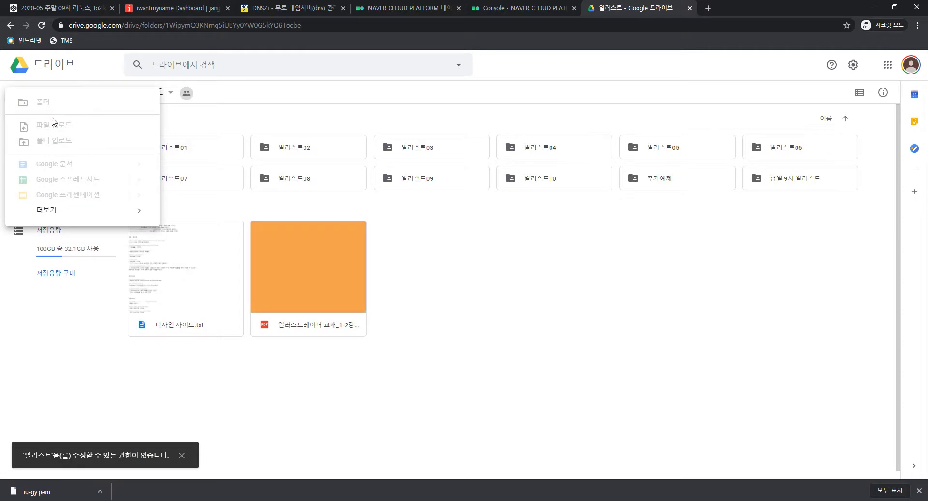
click(333, 214)
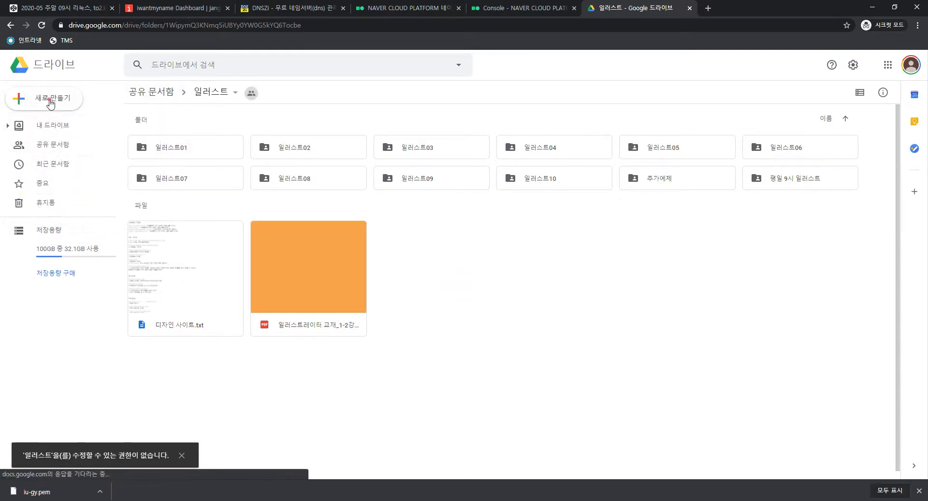
click(29, 99)
click(480, 263)
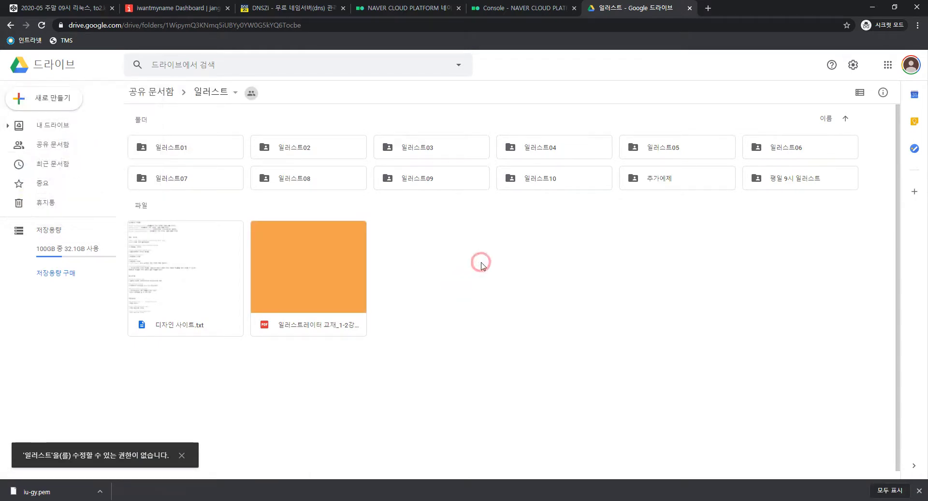
right_click(481, 263)
click(464, 249)
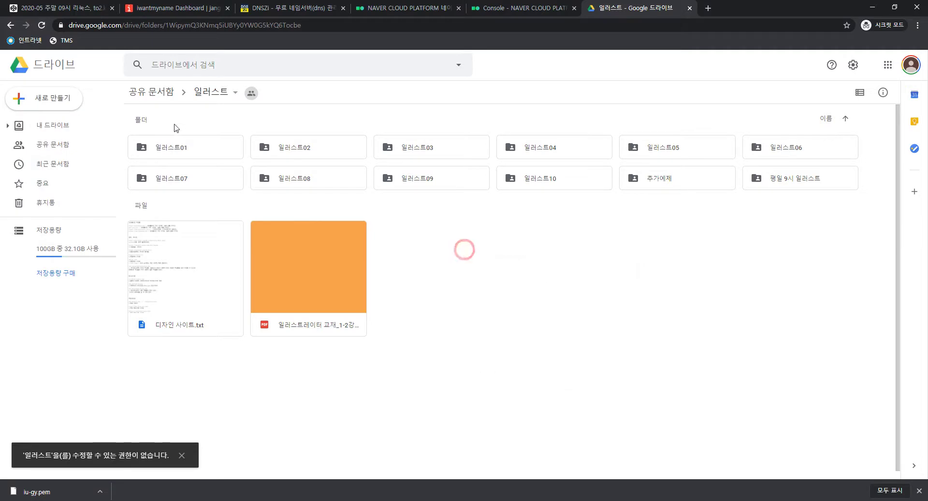
click(164, 92)
click(47, 129)
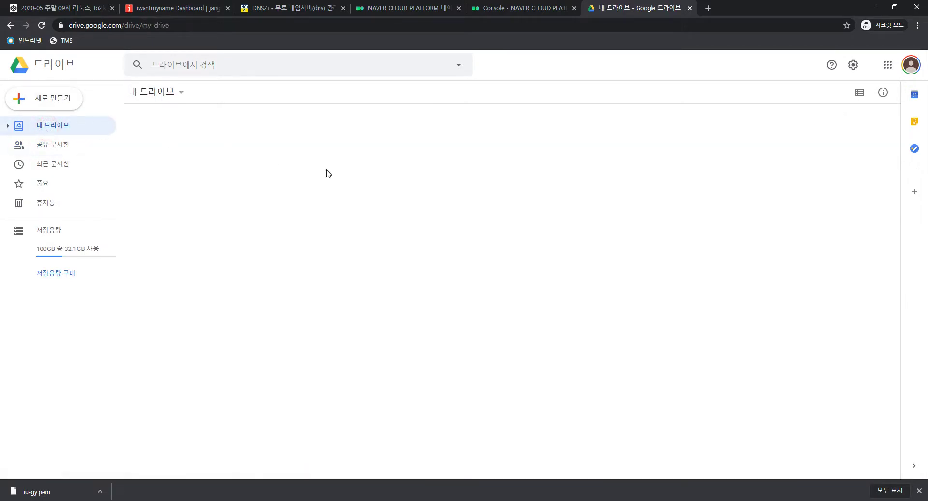
Create a new folder named 수업자료 in My Drive
right_click(369, 243)
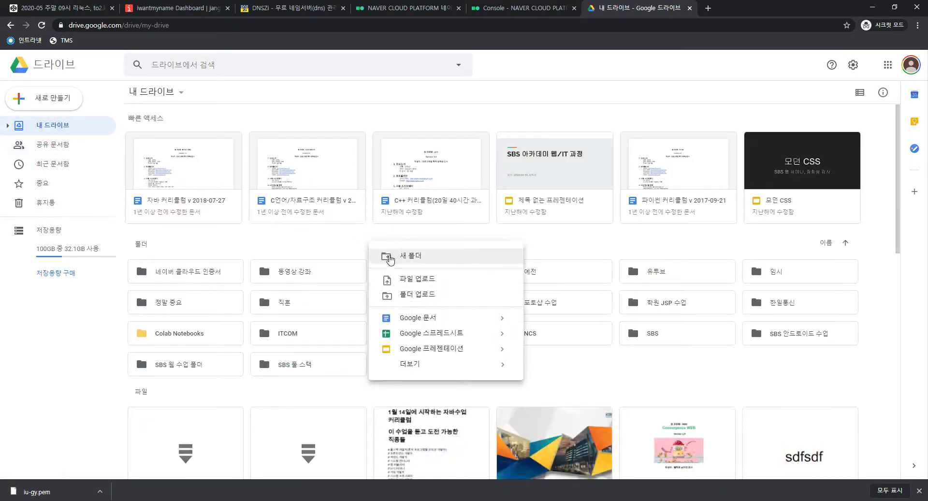
click(434, 256)
key(BackSpace)
text(수업자료)
key(Return)
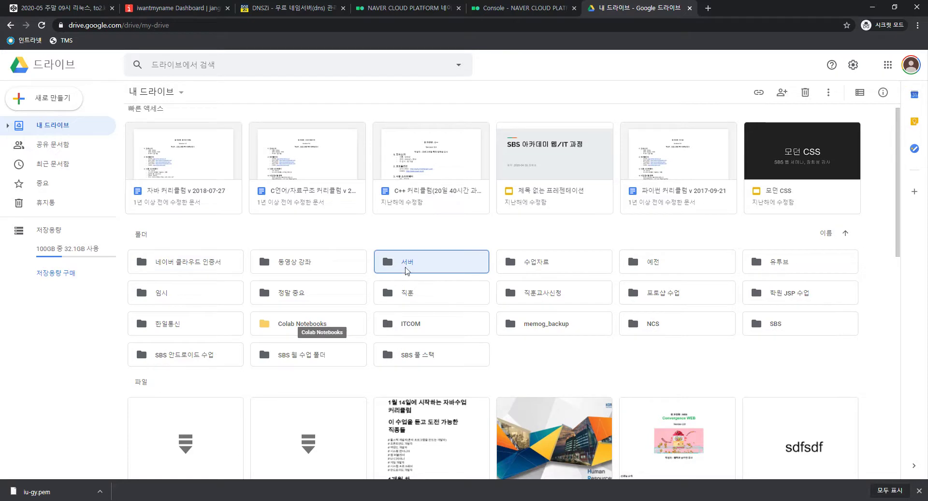
Inside 서버, create a folder named '네이버 클라우드 플랫폼, 서버 인증서'
double_click(406, 270)
right_click(242, 176)
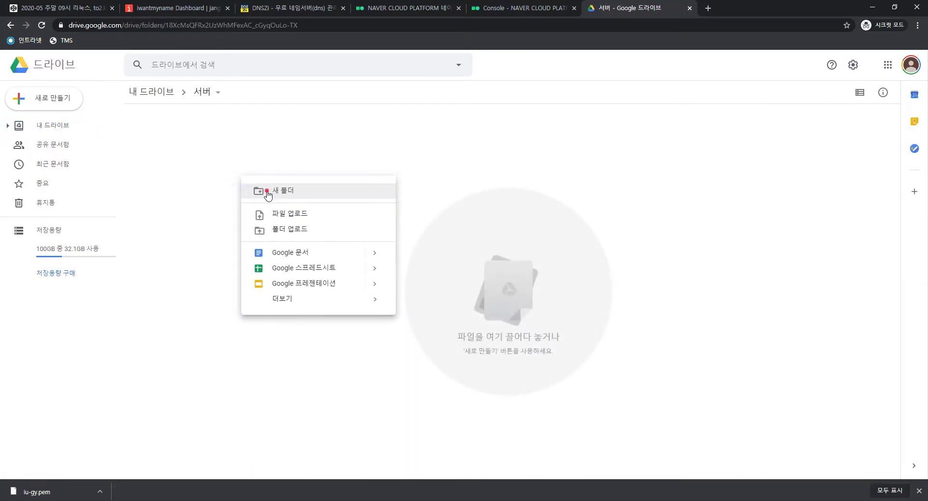
click(267, 192)
key(BackSpace)
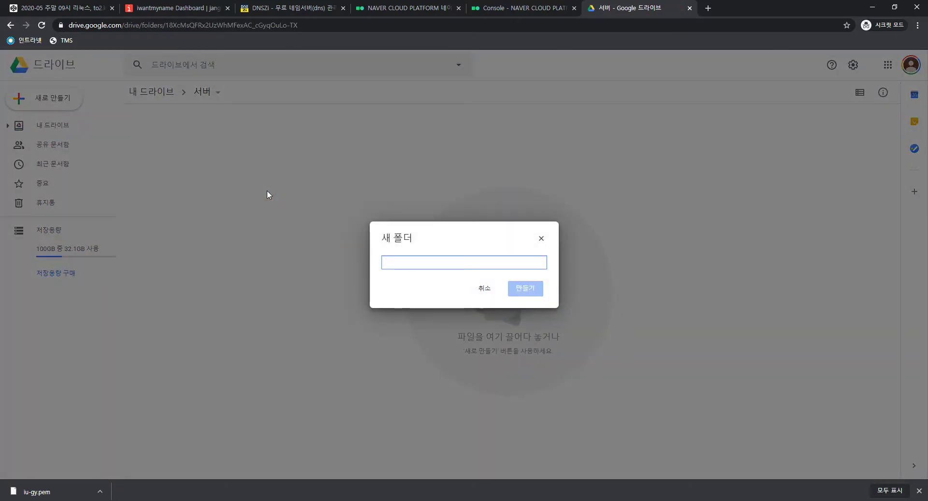
text(네이버 클라우드 피)
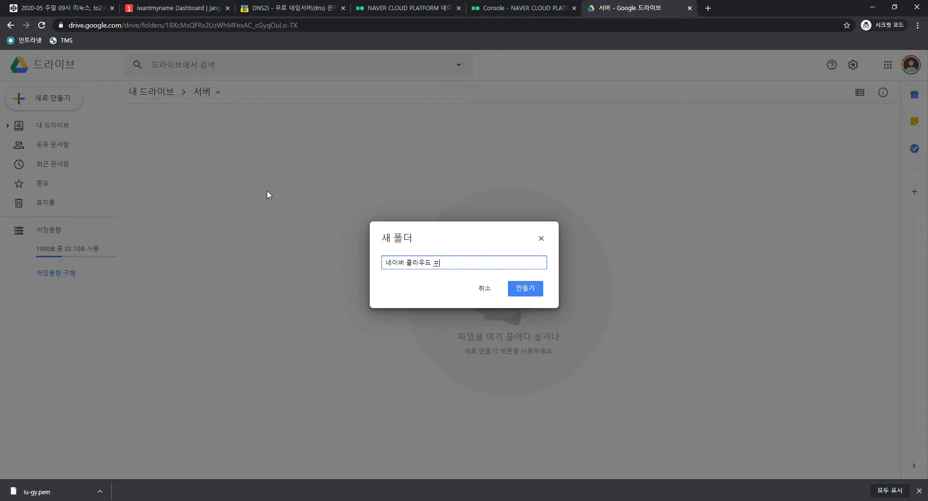
text(우드 플랫폼 인증서)
key(Left)
key(Left)
text(, 서버)
key(Return)
Rename the folder to '네이버 클라우드 플랫폼, 서버 인증키' and open it
click(518, 7)
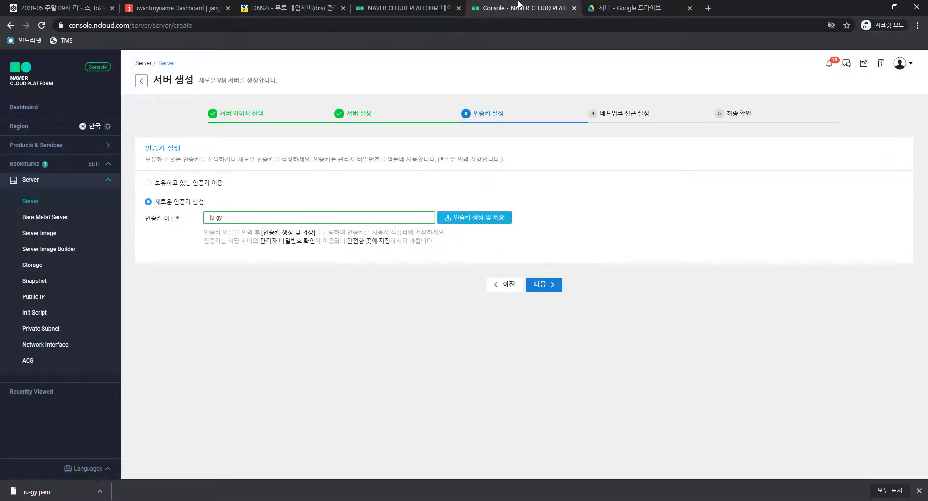
click(634, 4)
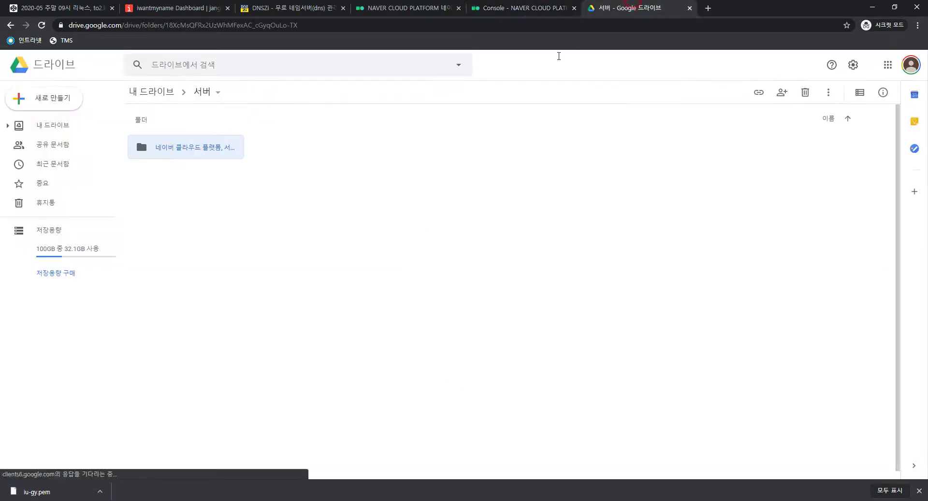
click(196, 154)
right_click(196, 155)
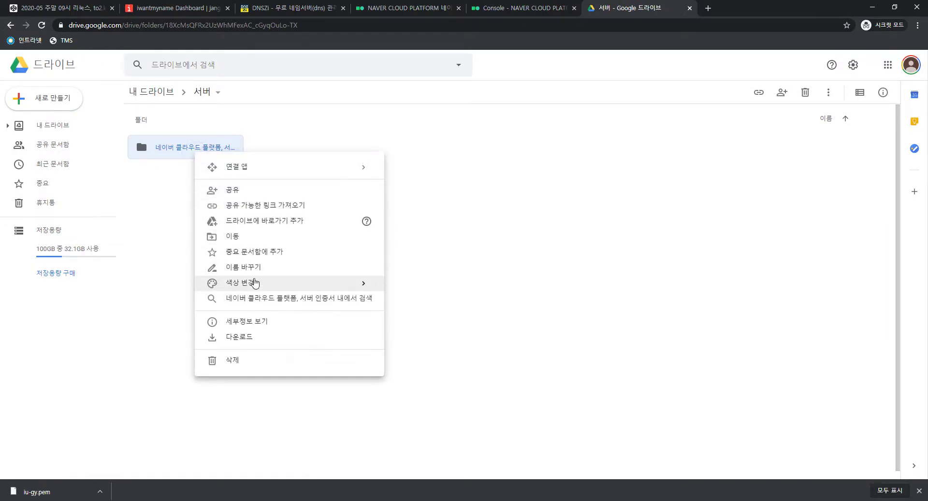
click(269, 266)
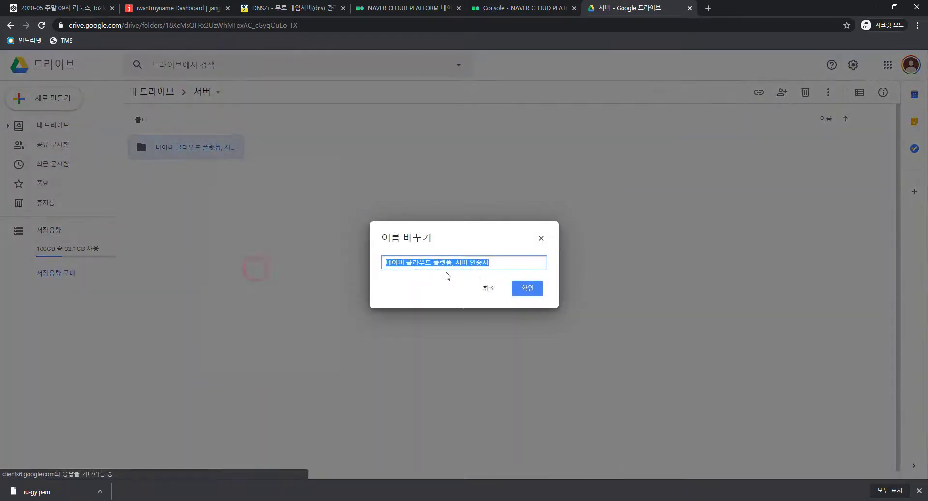
click(493, 262)
key(Return)
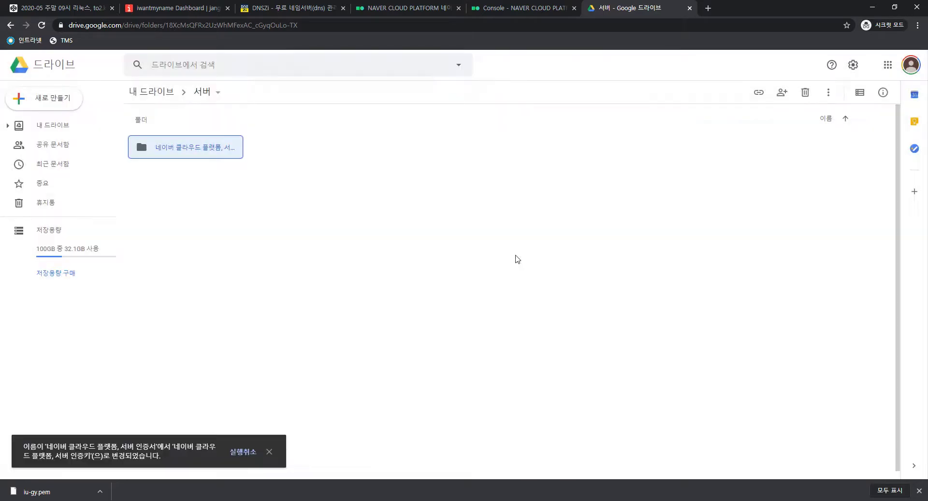
double_click(211, 145)
Upload iu-gy.pem from Downloads into the key folder
right_click(493, 315)
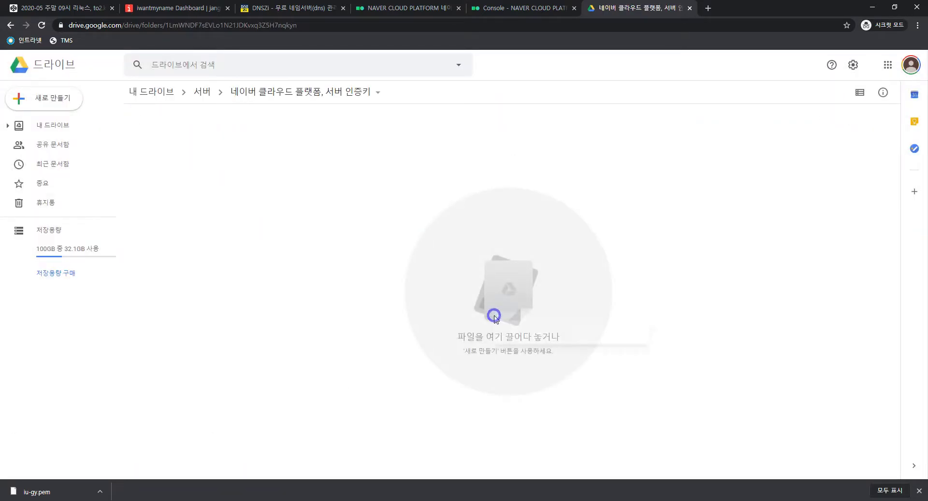
click(543, 356)
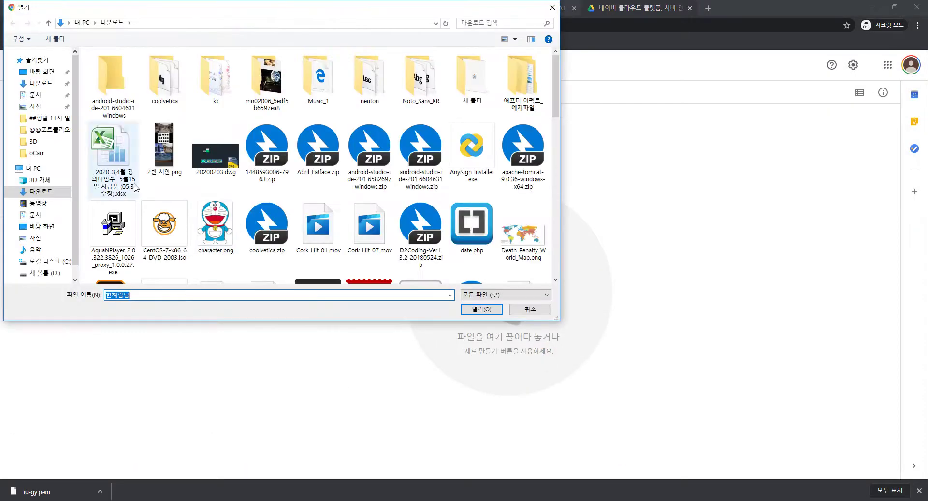
click(44, 85)
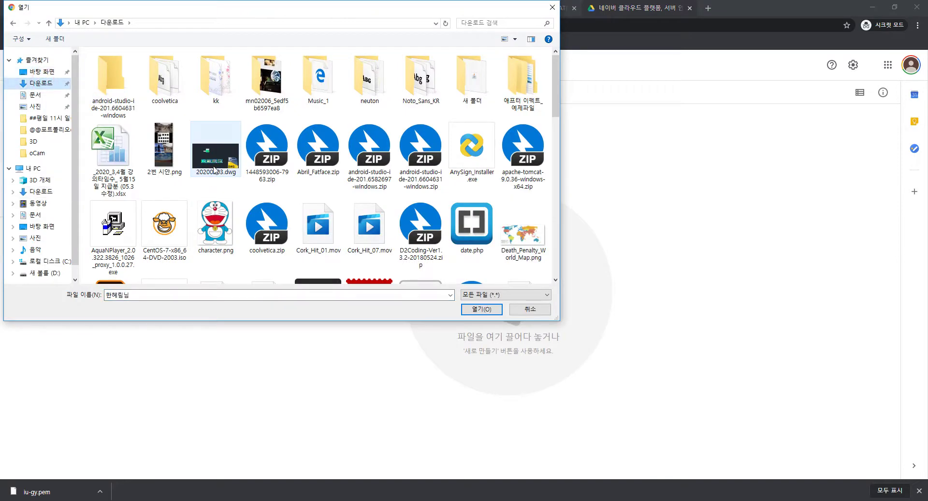
click(215, 159)
scroll(309, 195, down, 6)
click(311, 194)
scroll(314, 193, down, 2)
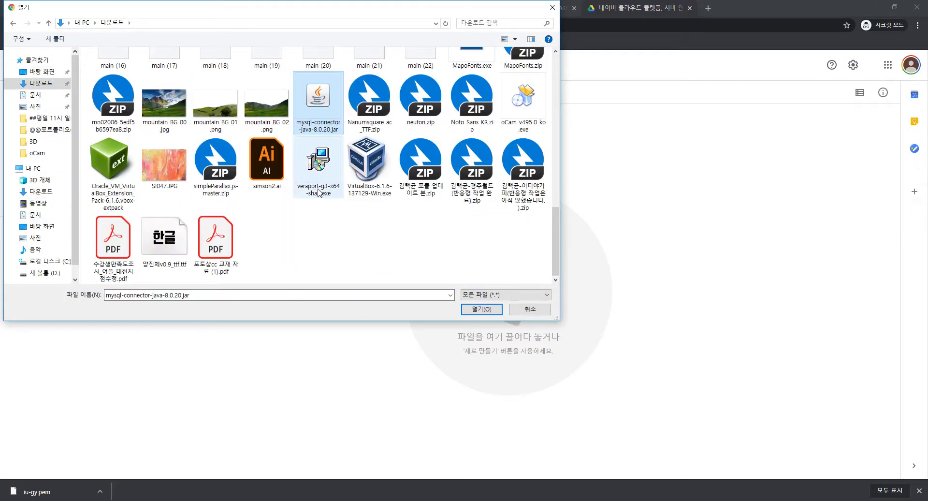
text(iu-gy.pem)
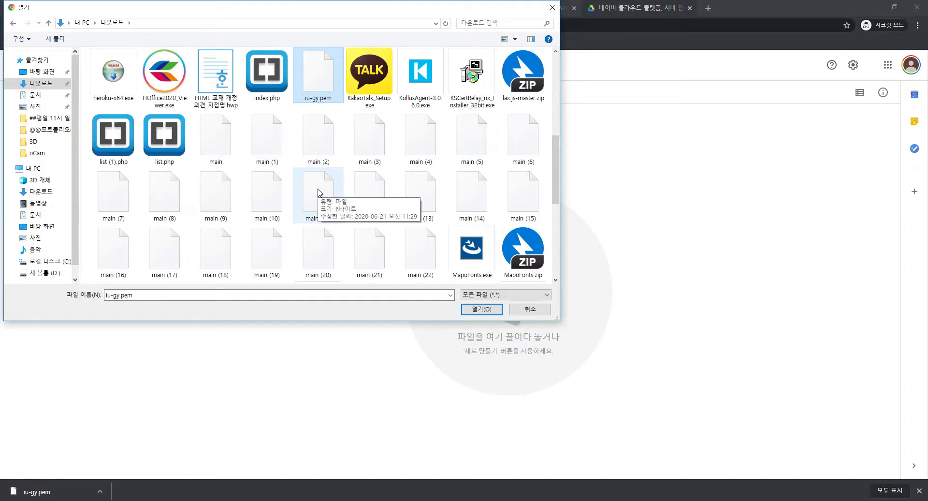
click(472, 312)
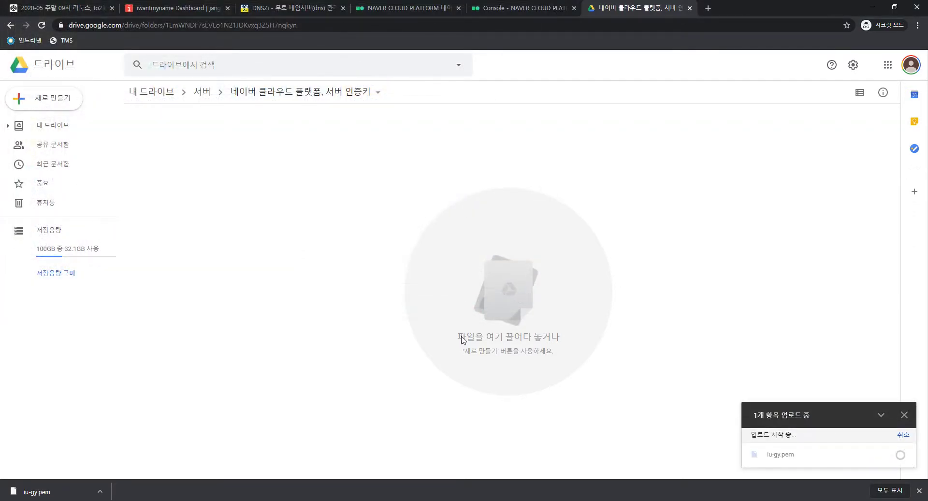
click(541, 6)
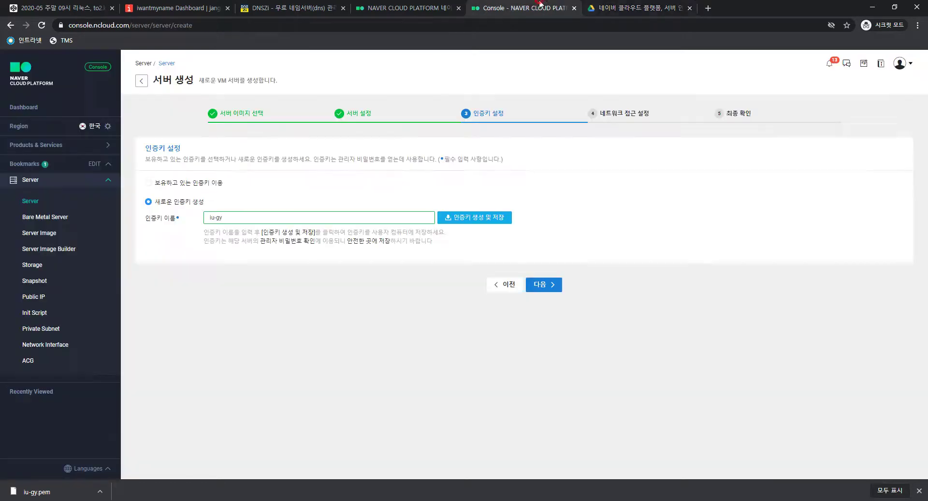
Go to the network access step and pick 신규 ACG 생성 over ncloud-default-acg
click(543, 285)
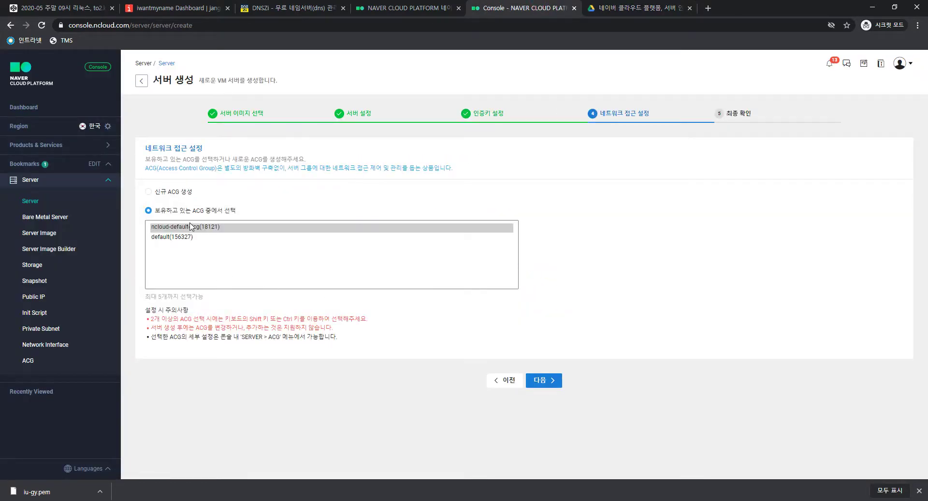
click(181, 191)
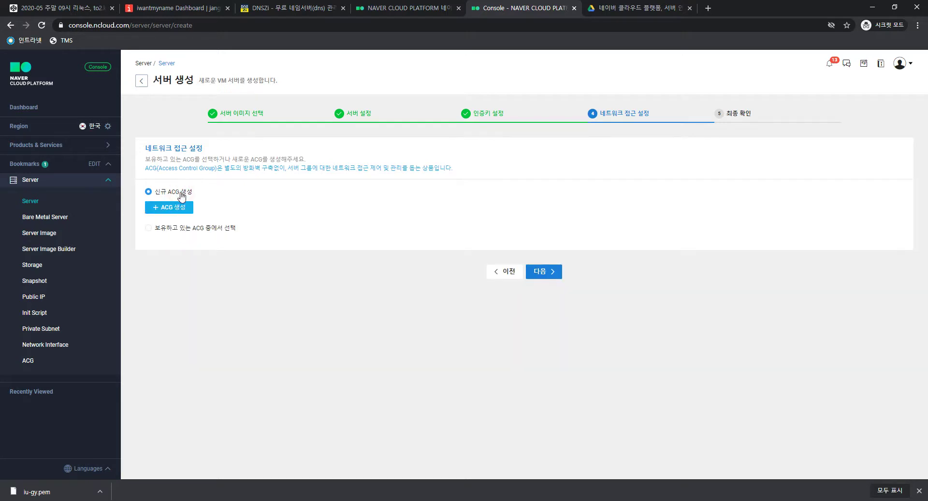
click(181, 227)
click(183, 237)
click(183, 227)
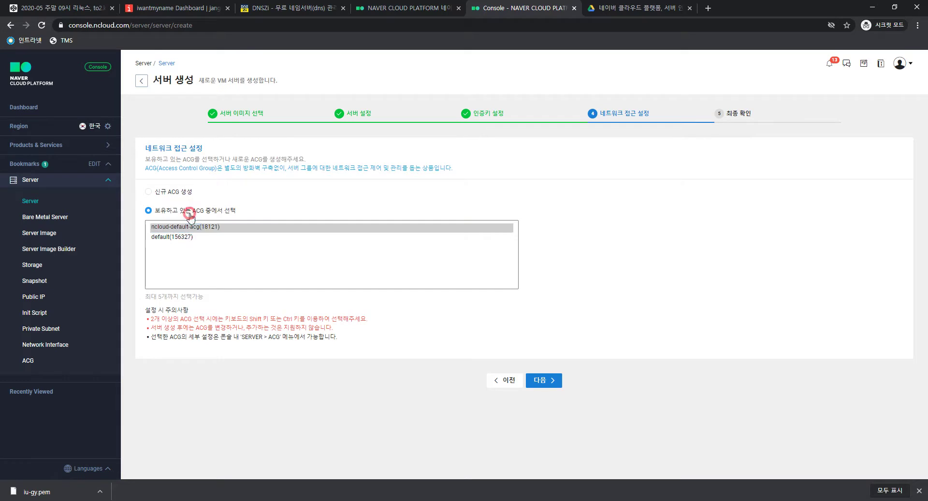
click(183, 192)
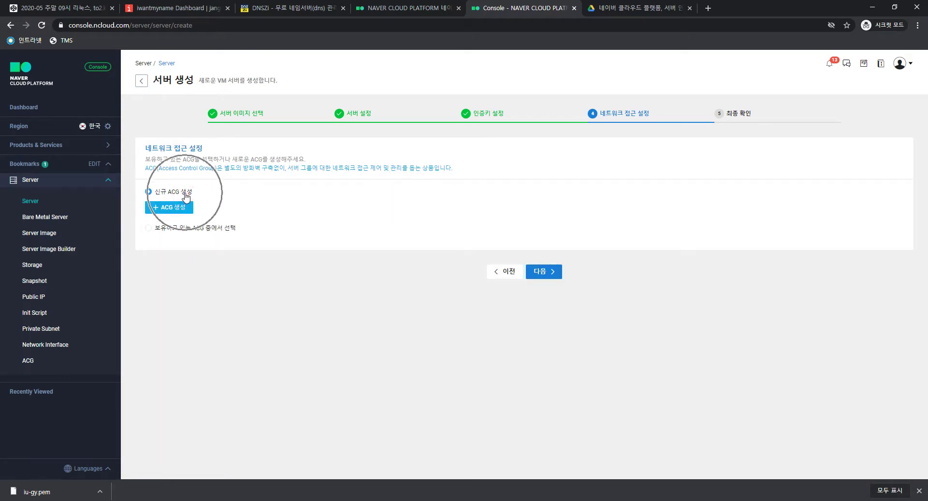
click(185, 193)
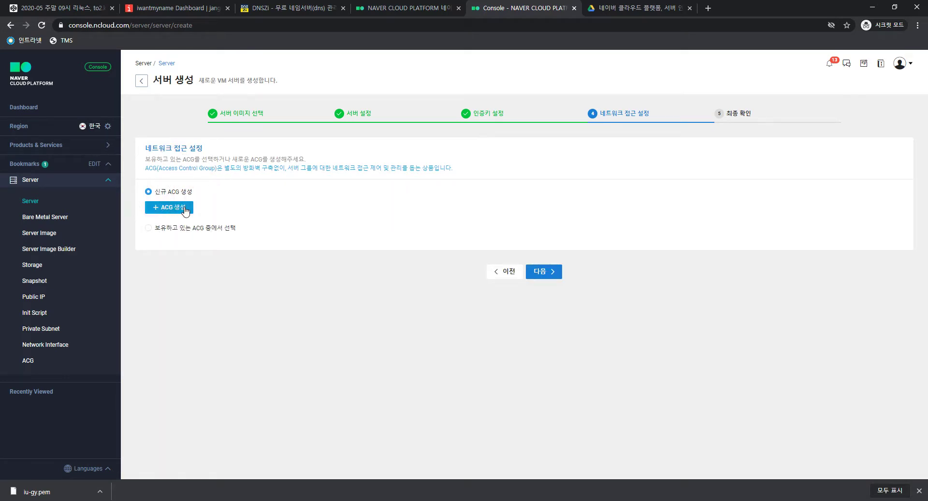
click(185, 193)
click(186, 228)
Open the new ACG form and enter iu-gy as the ACG name
click(183, 191)
click(183, 209)
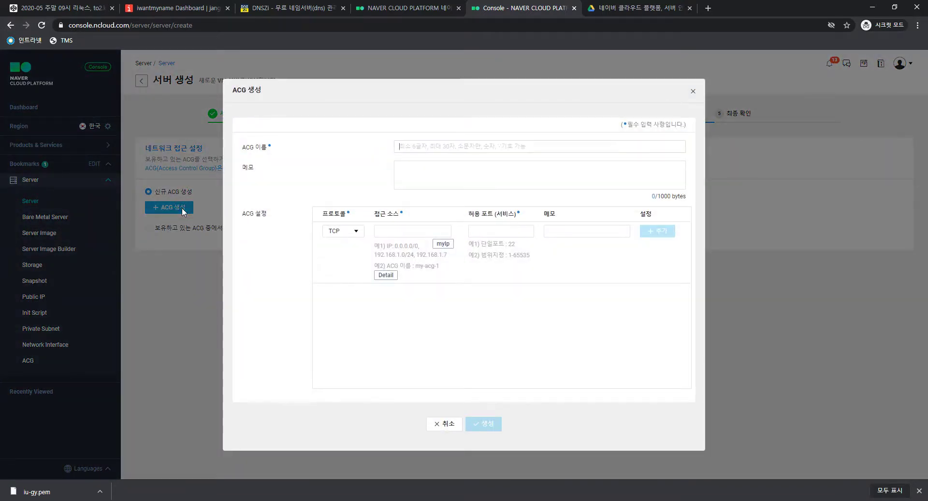
click(439, 144)
click(440, 144)
click(447, 144)
text(ㅑㅎ)
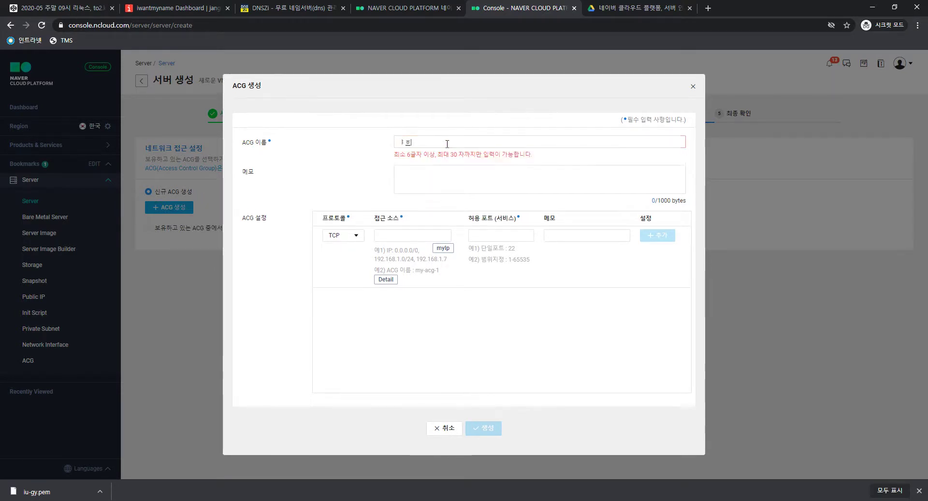
key(BackSpace)
key(BackSpace)
key(Hangul)
text(ig)
key(BackSpace)
text(u-)
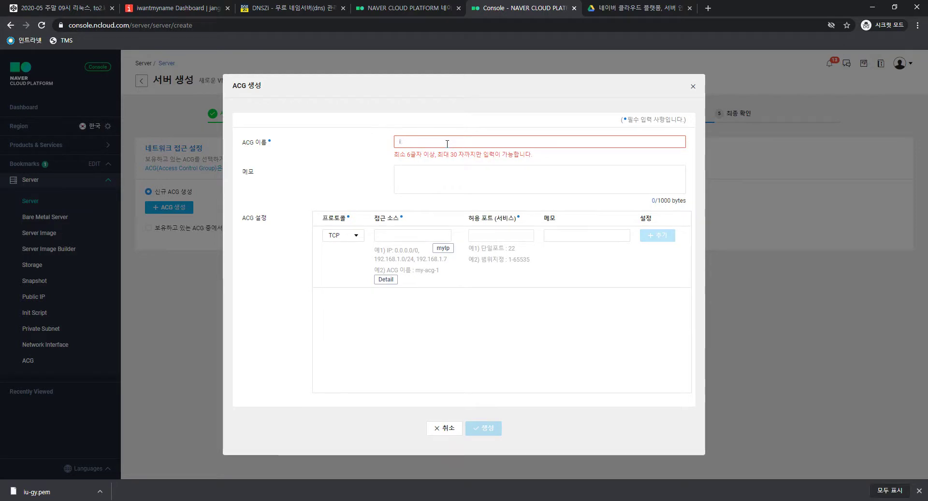
text(gy)
Set the first rule's protocol to TCP and access source to 0.0.0.0
click(487, 176)
click(473, 176)
click(409, 229)
click(428, 177)
click(430, 181)
click(422, 236)
click(423, 181)
click(418, 233)
click(355, 235)
click(404, 238)
text(0.0.0.0)
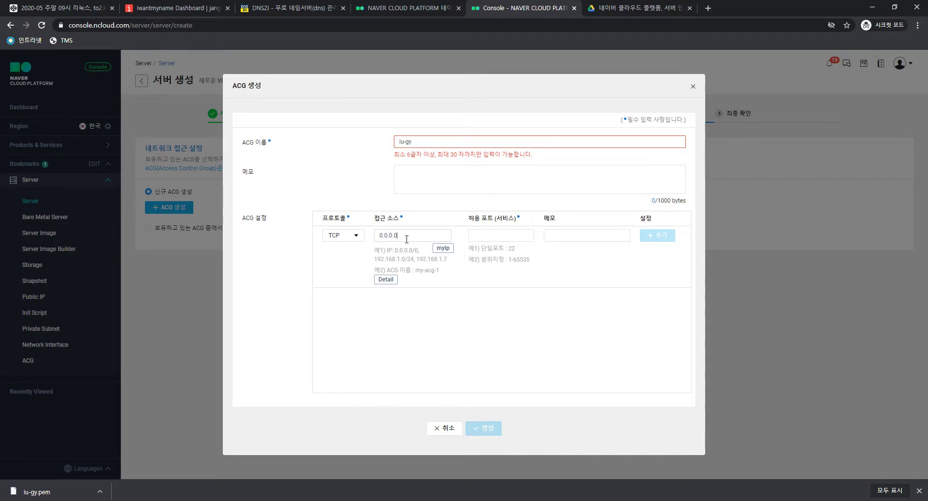
Enter allowed port 21 with memo FTP and add the rule
click(494, 236)
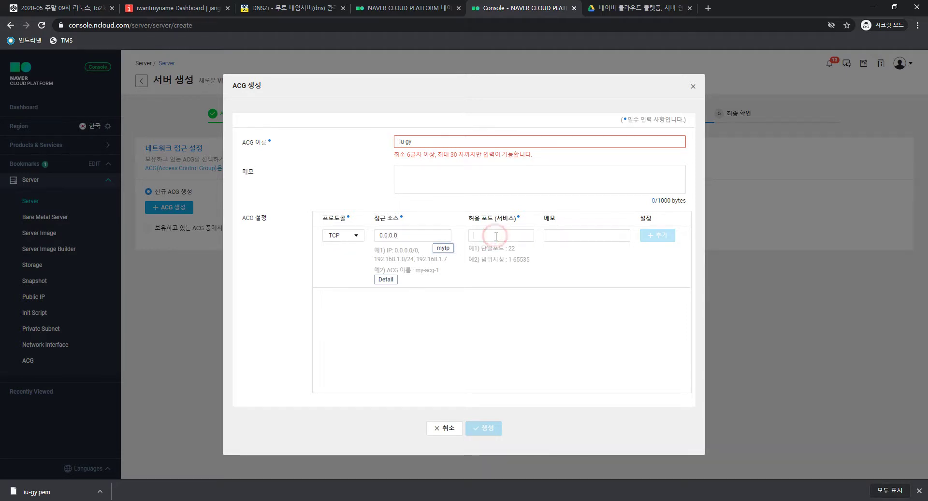
text(21)
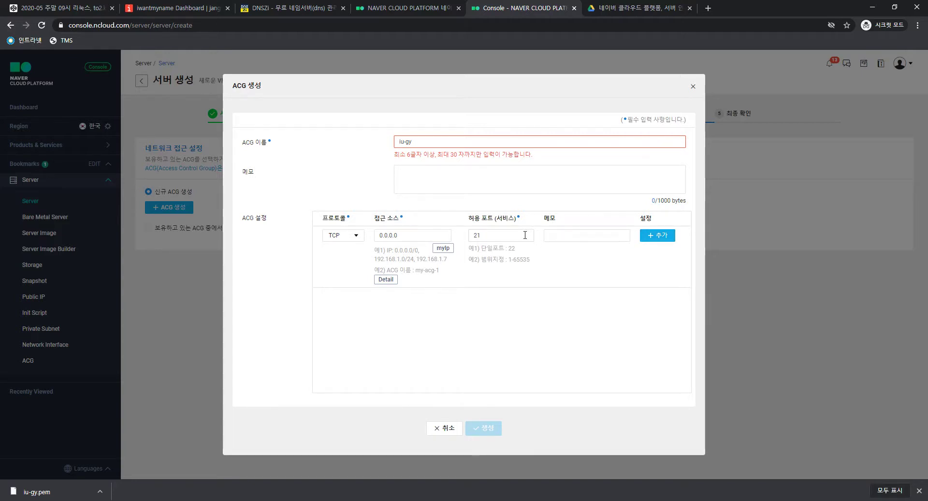
click(561, 235)
click(518, 236)
click(566, 235)
click(423, 232)
double_click(493, 232)
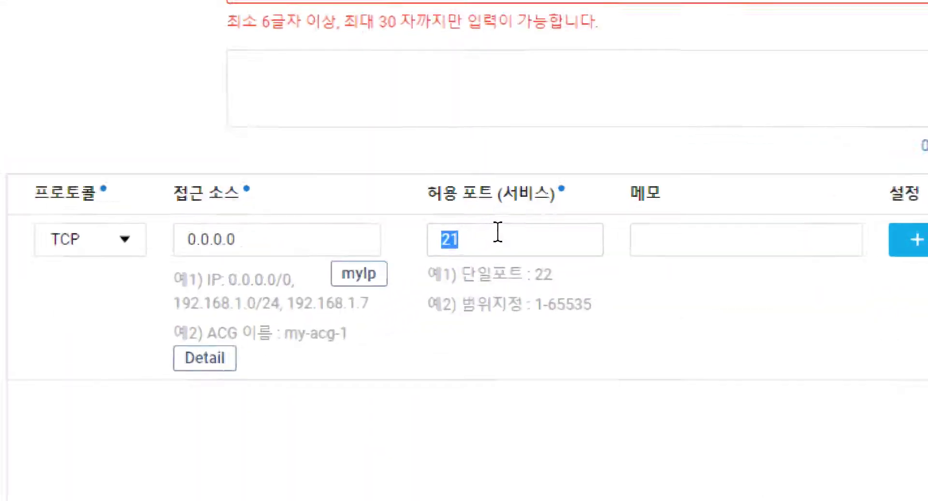
text(1ㅓ)
text(65535)
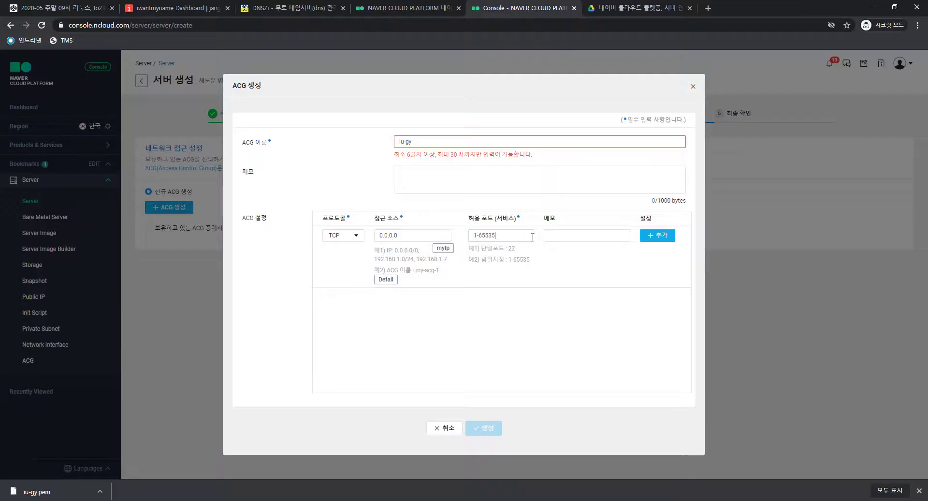
key(ctrl+a)
text(21)
click(587, 234)
text(FTP)
click(657, 235)
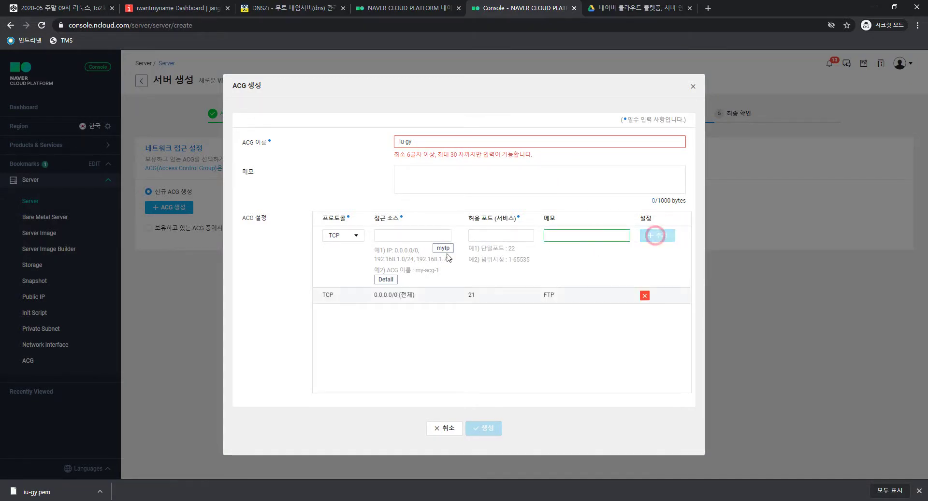
Add a rule from 0.0.0.0 allowing port 3306 with memo MySQL
click(427, 240)
text(0.0.0.0)
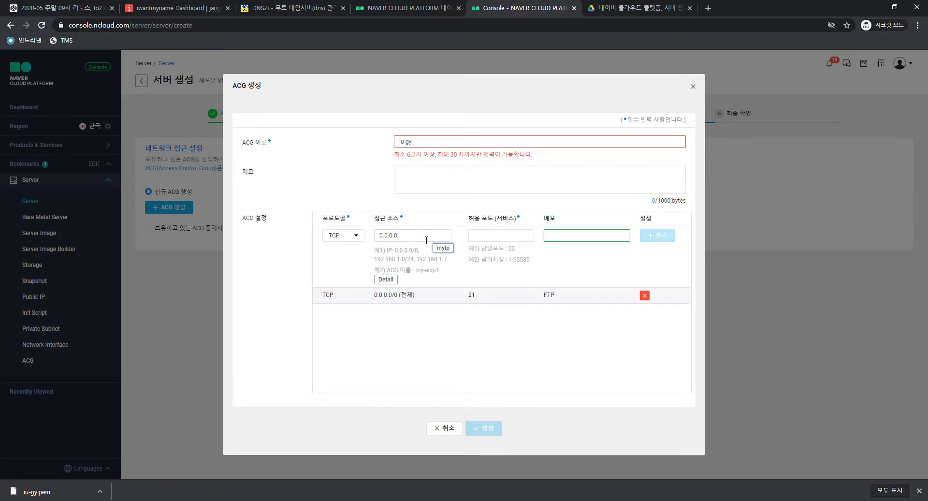
click(474, 237)
text(22)
double_click(533, 237)
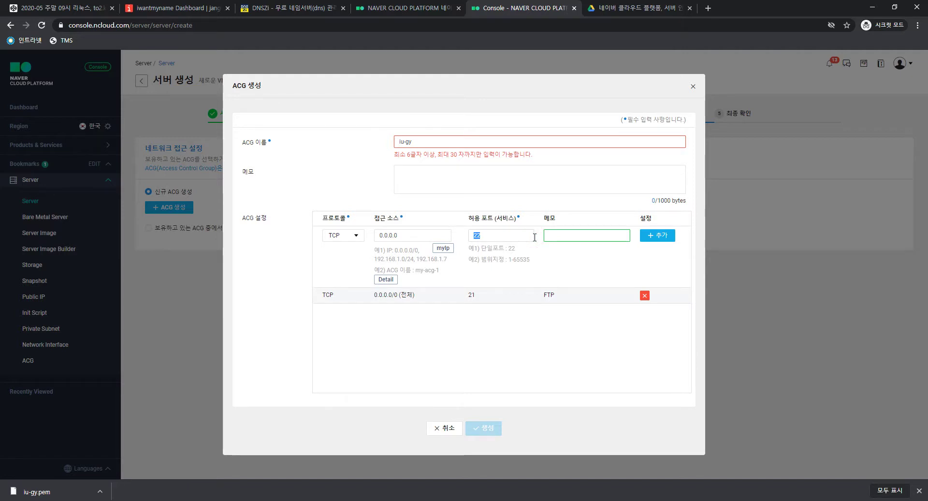
key(BackSpace)
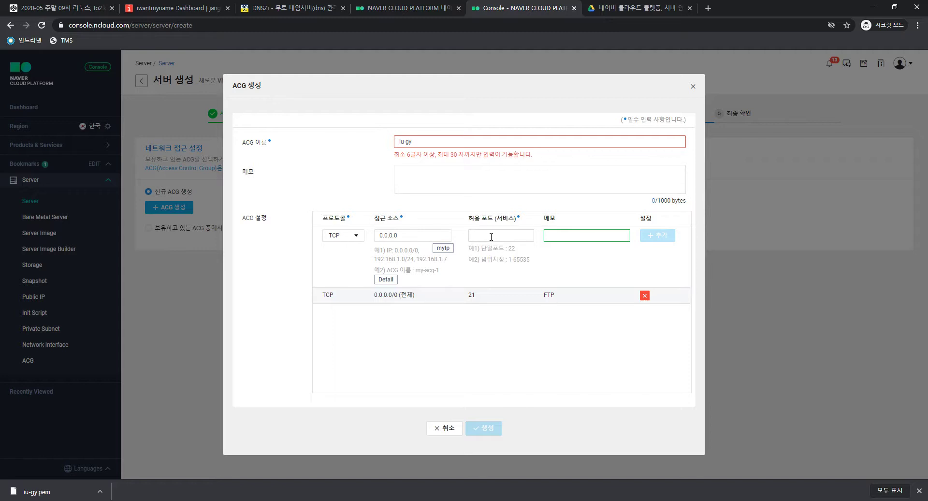
text(3306 )
text(MySQL)
click(657, 236)
Add a rule allowing port 80 with memo HTTP
click(408, 237)
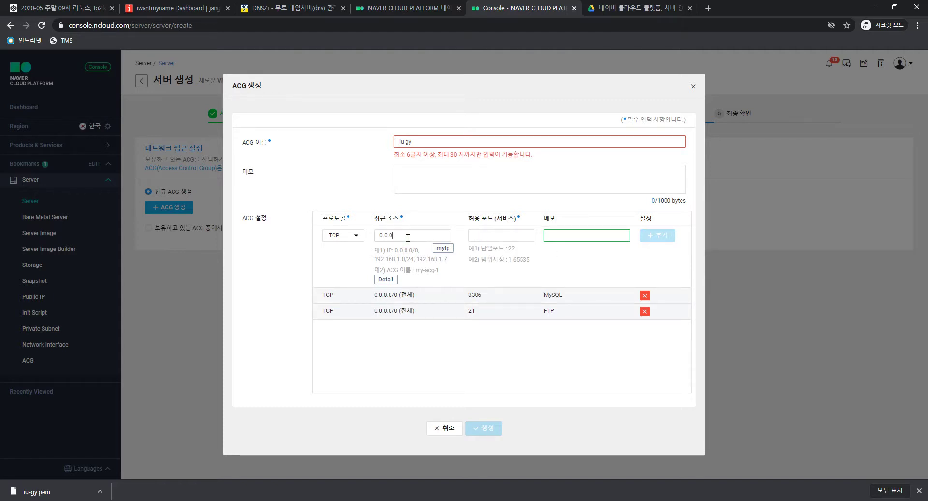
click(477, 235)
text(80)
key(Tab)
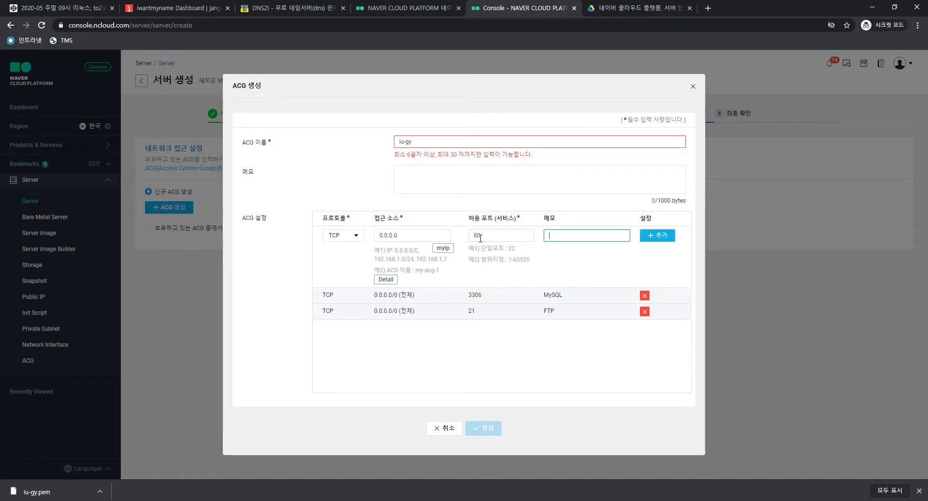
text(HTTP)
key(Return)
Add a rule from 0.0.0.0 allowing port 443 with memo HTTPS
click(418, 236)
text(0.0.0.0)
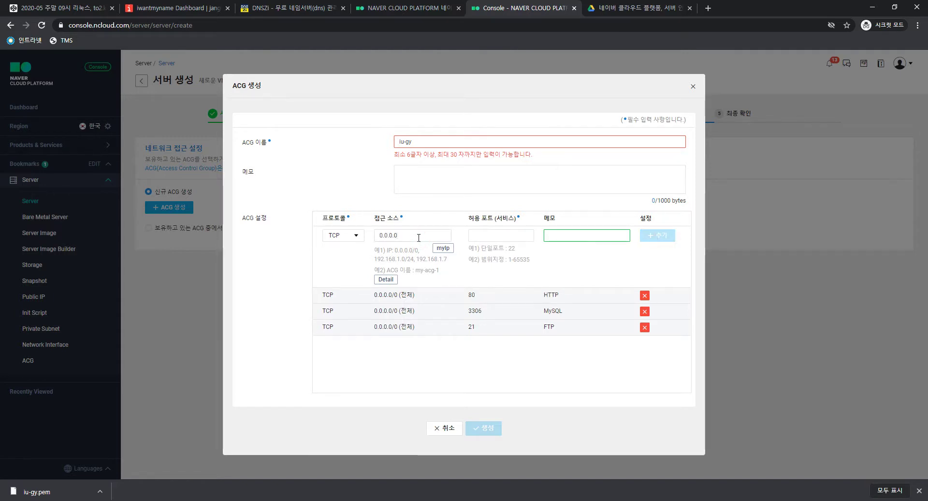
click(477, 239)
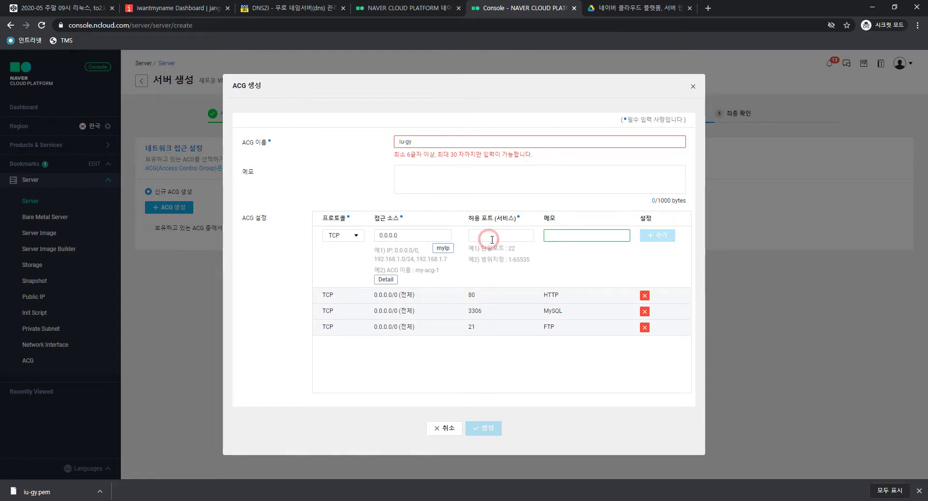
text(443)
click(582, 235)
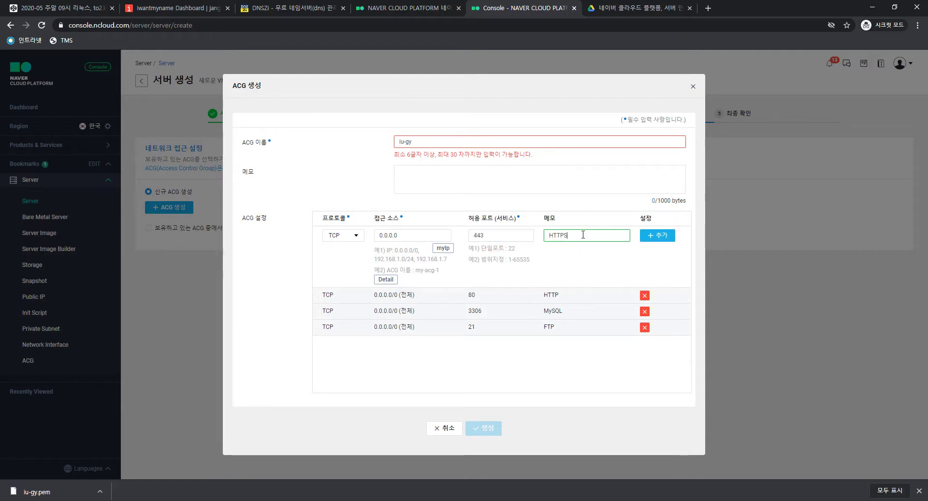
click(657, 235)
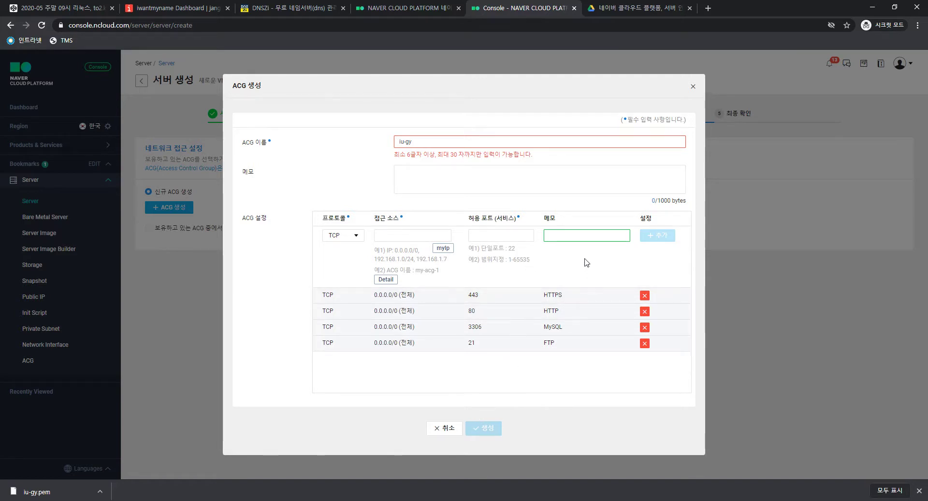
Correct the ACG name to iu-gy-acg and create the group
click(497, 136)
text(a)
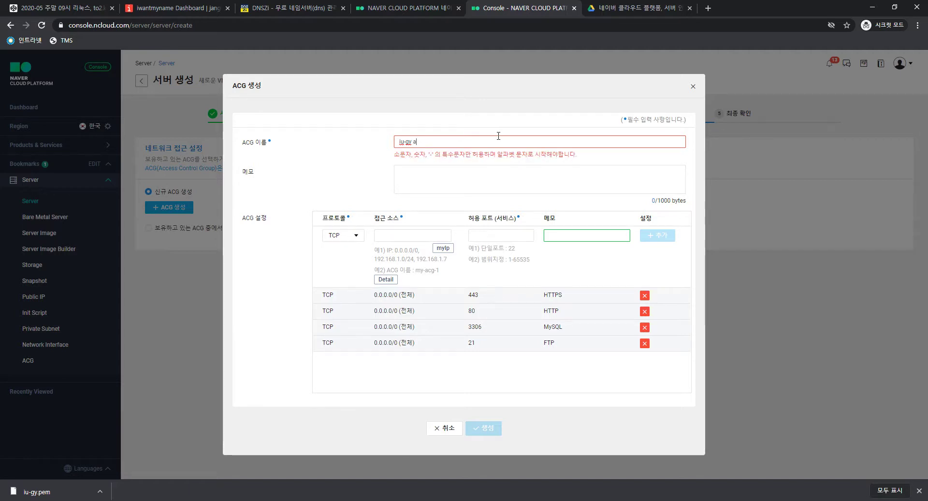
key(BackSpace)
key(BackSpace)
key(BackSpace)
text(방화벽)
key(BackSpace)
text(-)
text(a)
text(v)
key(BackSpace)
key(BackSpace)
text(acg)
key(ctrl+a)
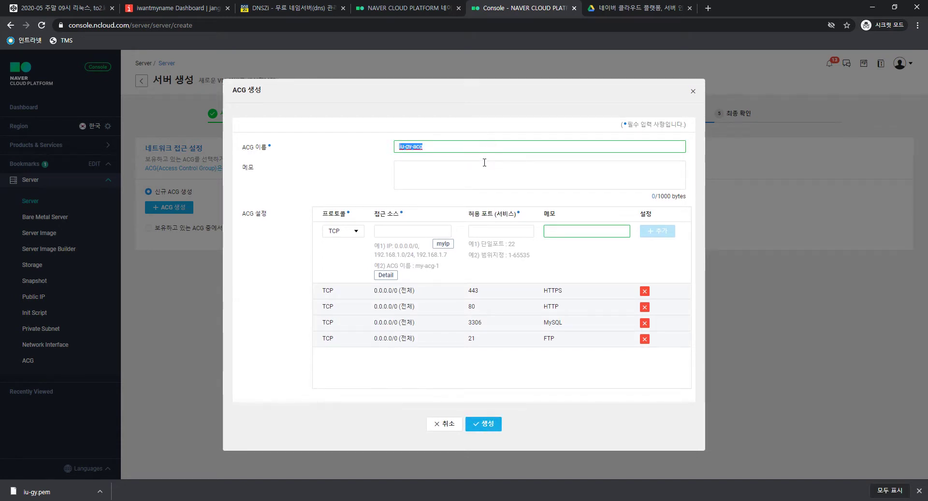
click(484, 423)
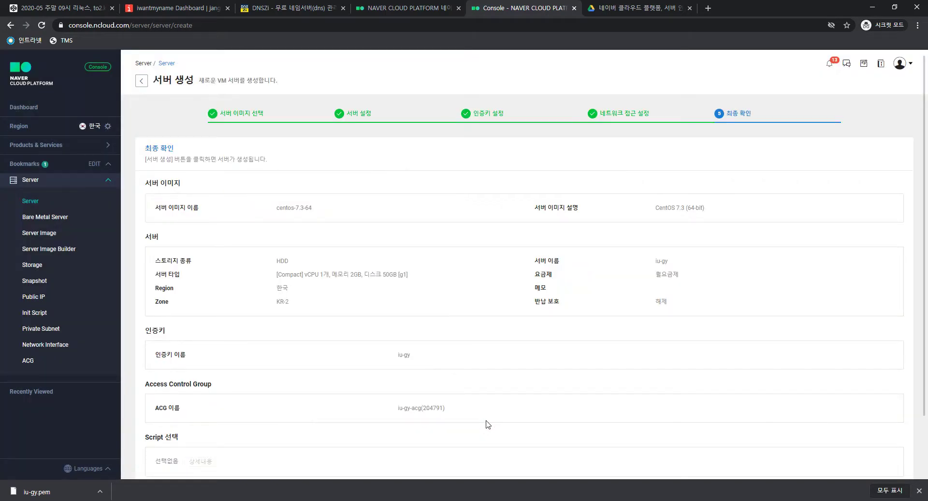
Create the iu-gy server from the final review and acknowledge the creation notice
scroll(448, 308, down, 2)
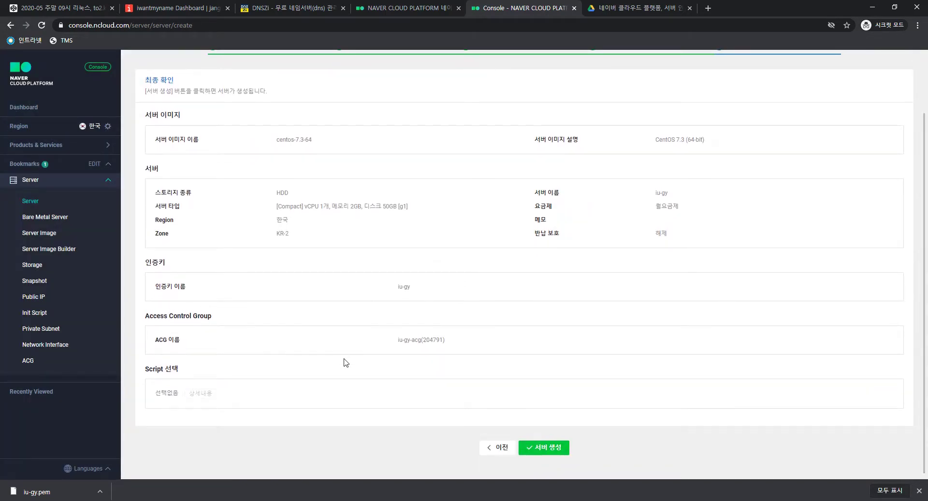
click(537, 448)
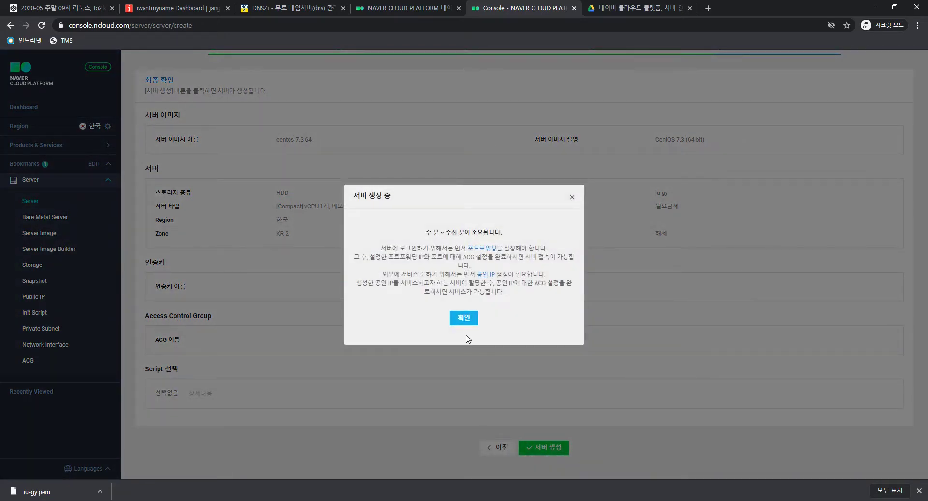
click(464, 319)
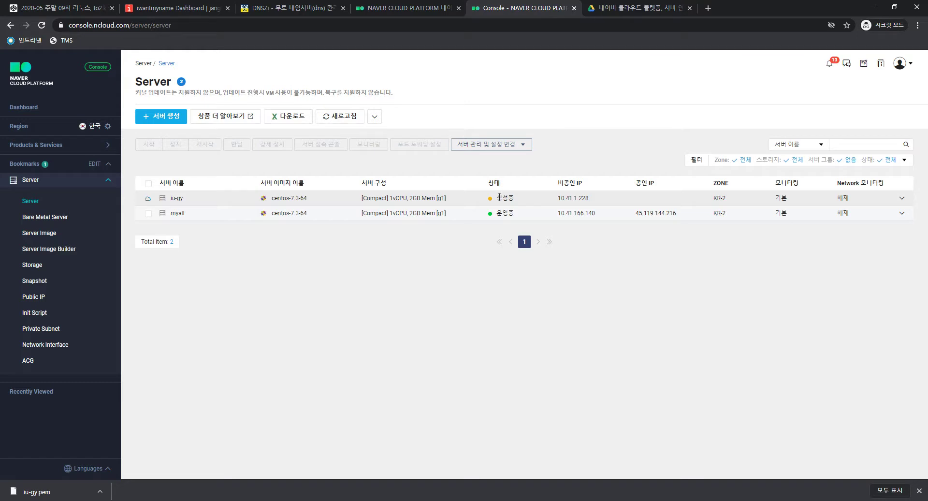
click(445, 285)
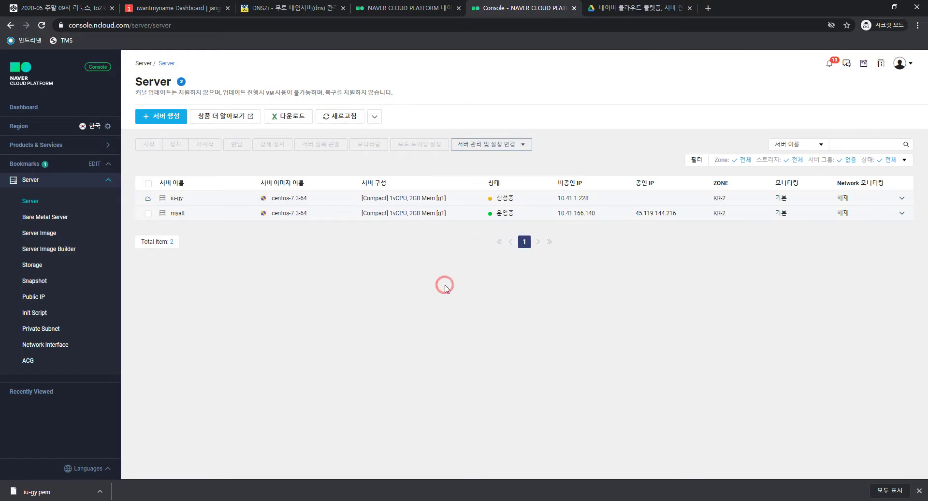